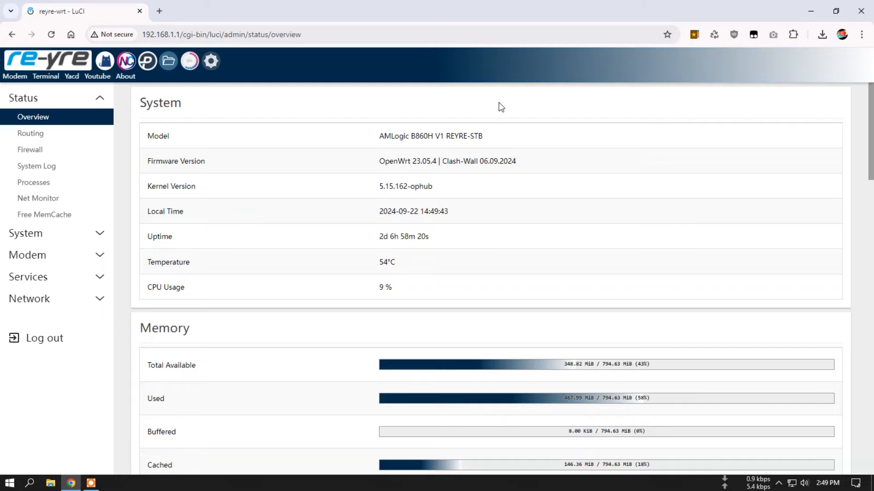
Examine the router's status overview, from the system details down to the port status and connected devices.
{"action": "scroll", "coordinate": [512, 227], "scroll_direction": "down", "scroll_amount": 7}
{"action": "scroll", "coordinate": [513, 232], "scroll_direction": "down", "scroll_amount": 4}
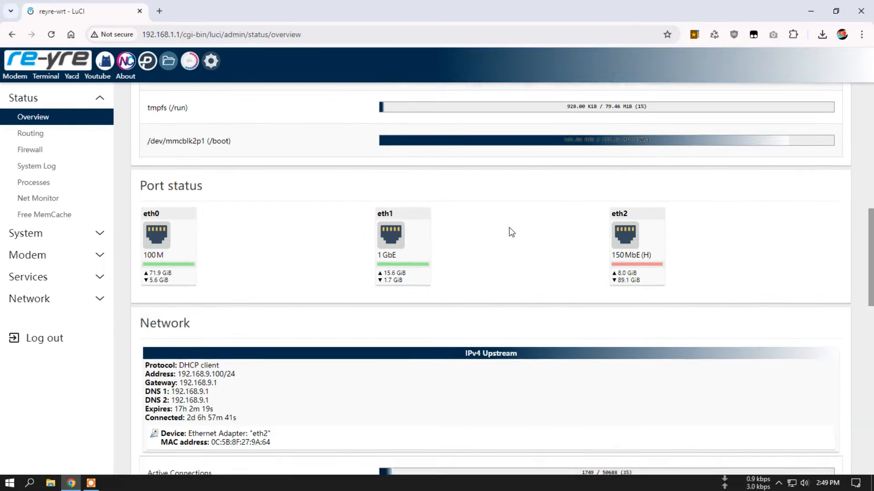
{"action": "scroll", "coordinate": [512, 232], "scroll_direction": "down", "scroll_amount": 13}
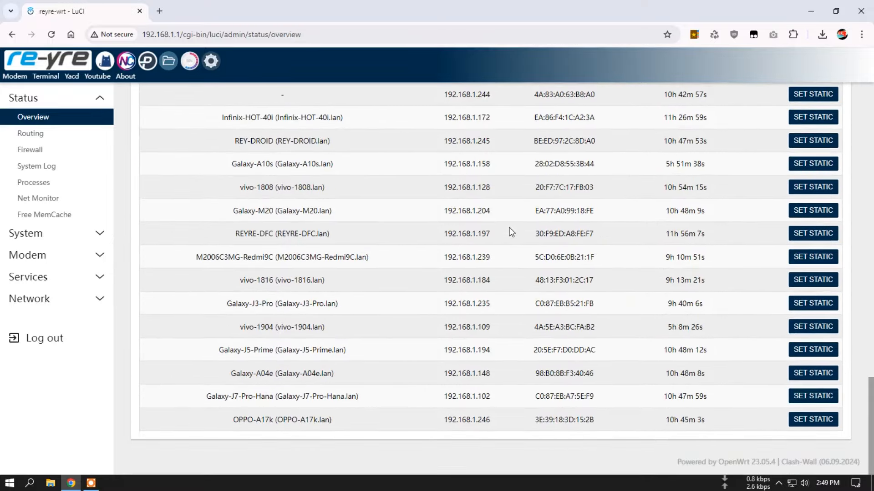
{"action": "scroll", "coordinate": [511, 232], "scroll_direction": "up", "scroll_amount": 14}
{"action": "scroll", "coordinate": [516, 236], "scroll_direction": "up", "scroll_amount": 10}
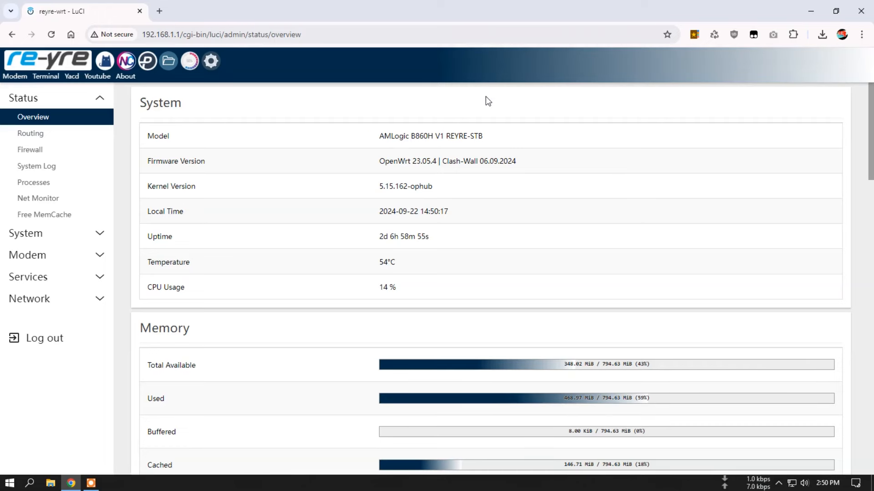
{"action": "scroll", "coordinate": [533, 273], "scroll_direction": "down", "scroll_amount": 1}
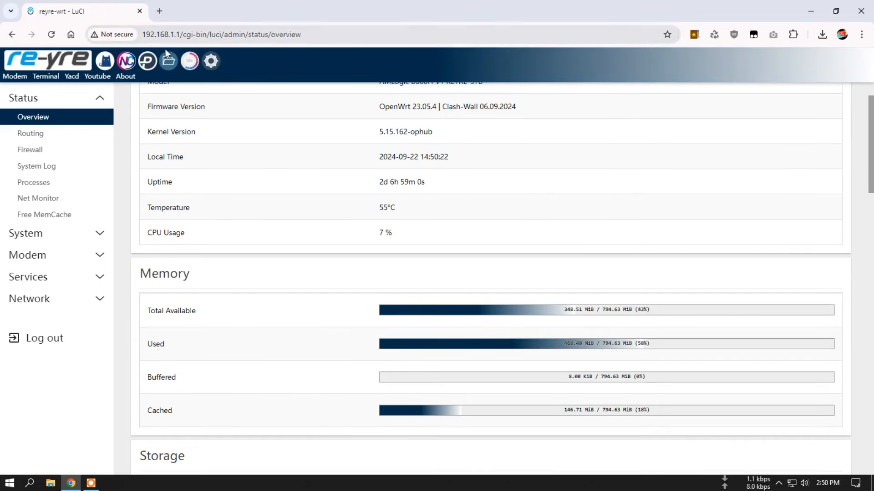
Open Pass Wall and examine its basic settings, including the nodes assigned to each shunt category.
{"action": "left_click", "coordinate": [147, 62]}
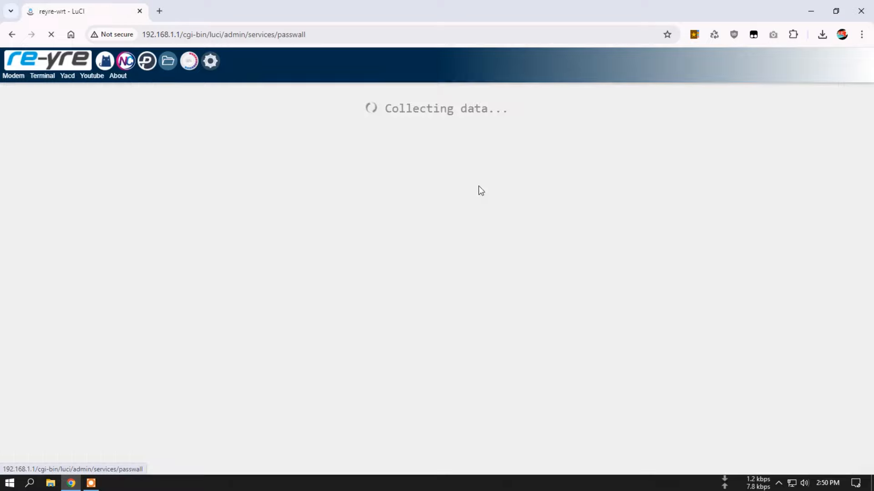
{"action": "scroll", "coordinate": [550, 310], "scroll_direction": "down", "scroll_amount": 5}
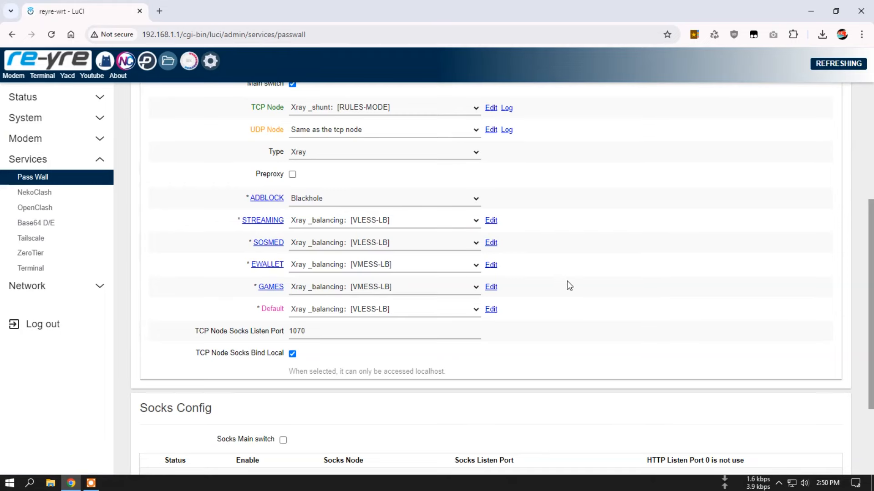
{"action": "scroll", "coordinate": [569, 290], "scroll_direction": "up", "scroll_amount": 5}
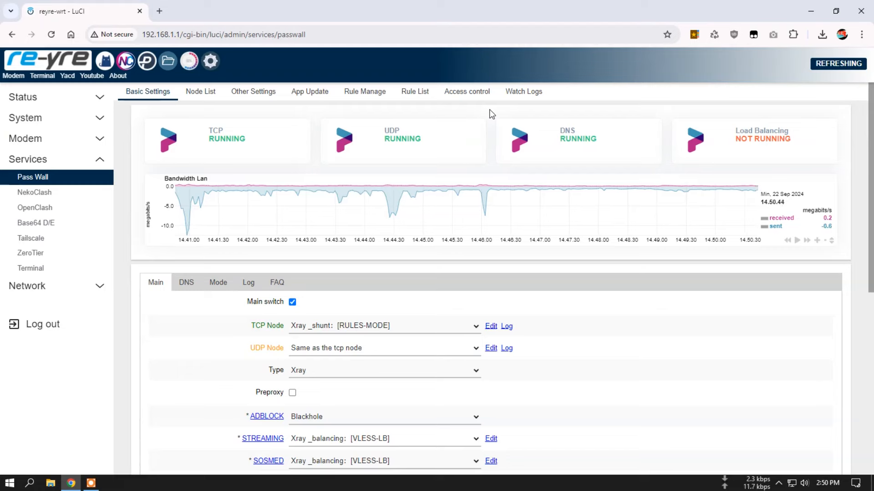
Examine Pass Wall's rule management settings and its list of Sing-Box/Xray shunt rules.
{"action": "left_click", "coordinate": [369, 94]}
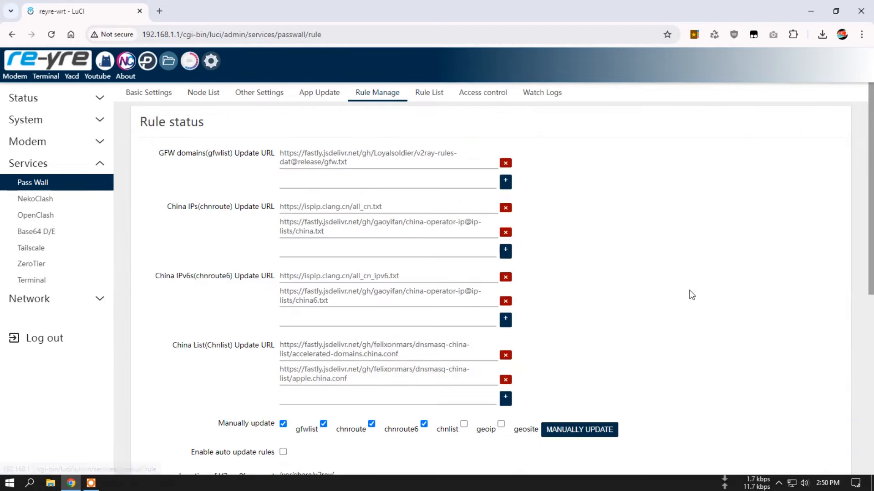
{"action": "scroll", "coordinate": [685, 293], "scroll_direction": "down", "scroll_amount": 5}
{"action": "scroll", "coordinate": [684, 293], "scroll_direction": "down", "scroll_amount": 1}
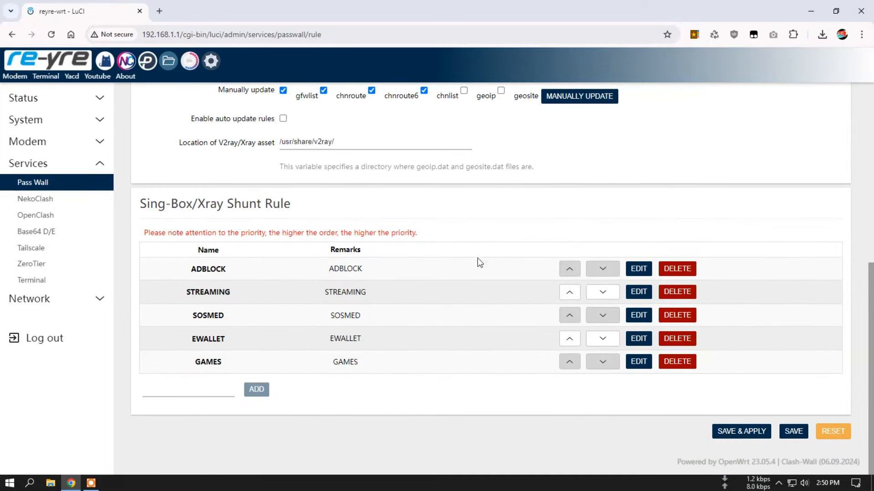
{"action": "scroll", "coordinate": [497, 226], "scroll_direction": "up", "scroll_amount": 6}
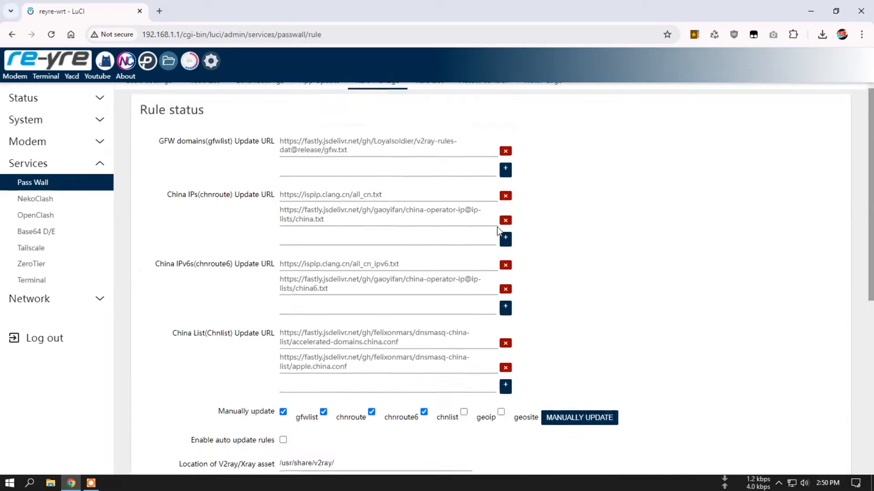
Examine the Pass Wall node list and the configuration of the RULES-MODE shunt node, and return to the status overview.
{"action": "left_click", "coordinate": [211, 100]}
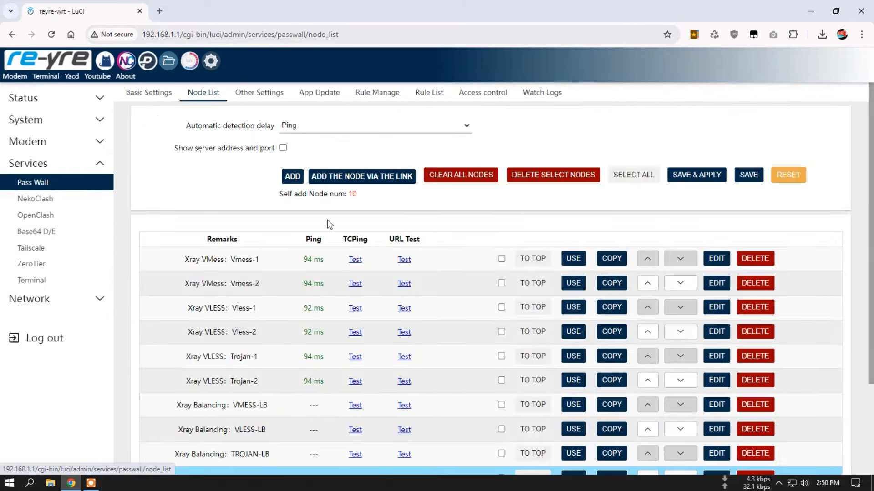
{"action": "scroll", "coordinate": [457, 256], "scroll_direction": "down", "scroll_amount": 1}
{"action": "scroll", "coordinate": [457, 255], "scroll_direction": "down", "scroll_amount": 2}
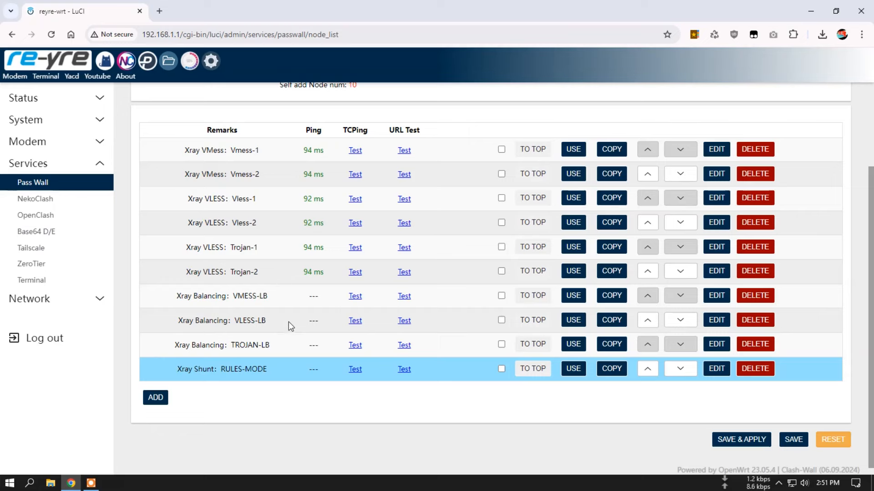
{"action": "left_click", "coordinate": [717, 370]}
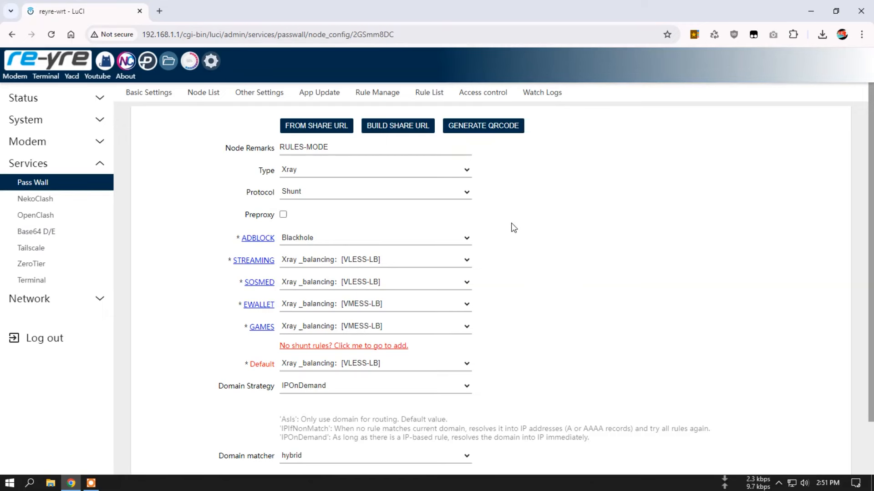
{"action": "left_click", "coordinate": [62, 66]}
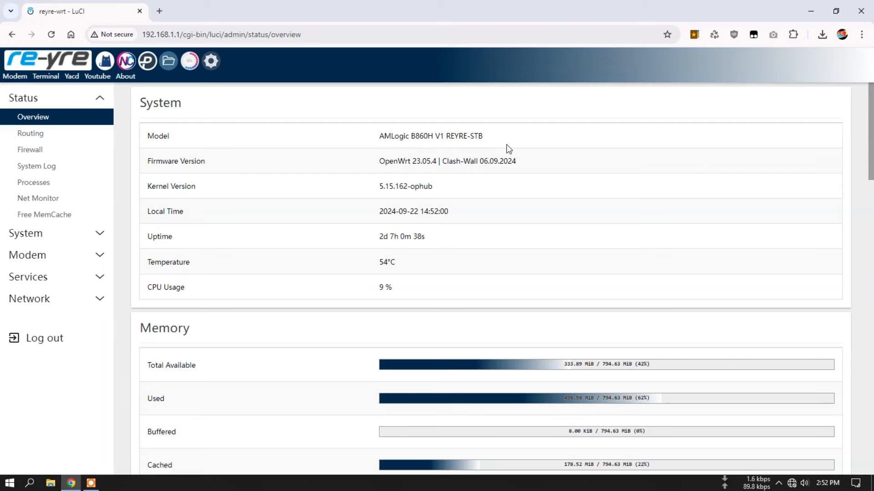
Replace the current browser tab with a new one and open the router's login page at 192.168.1.1/cgi-bin/luci/.
{"action": "left_click", "coordinate": [159, 11]}
{"action": "left_click", "coordinate": [139, 10]}
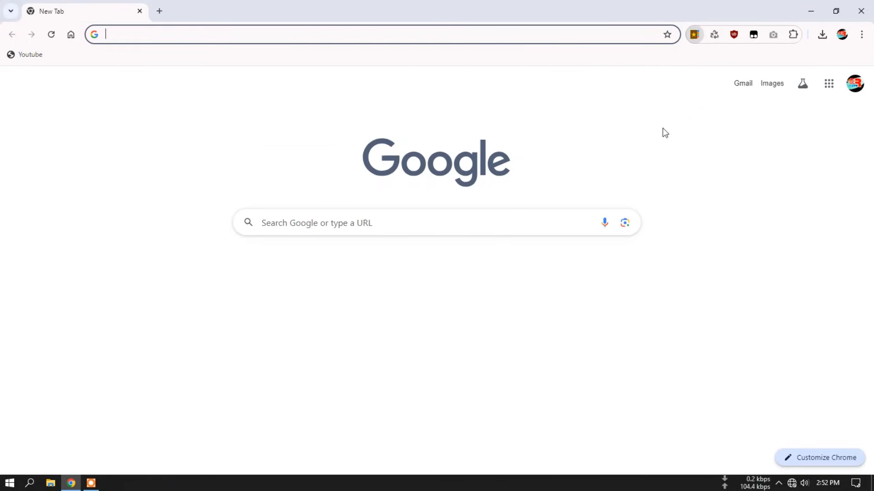
{"action": "left_click", "coordinate": [635, 65]}
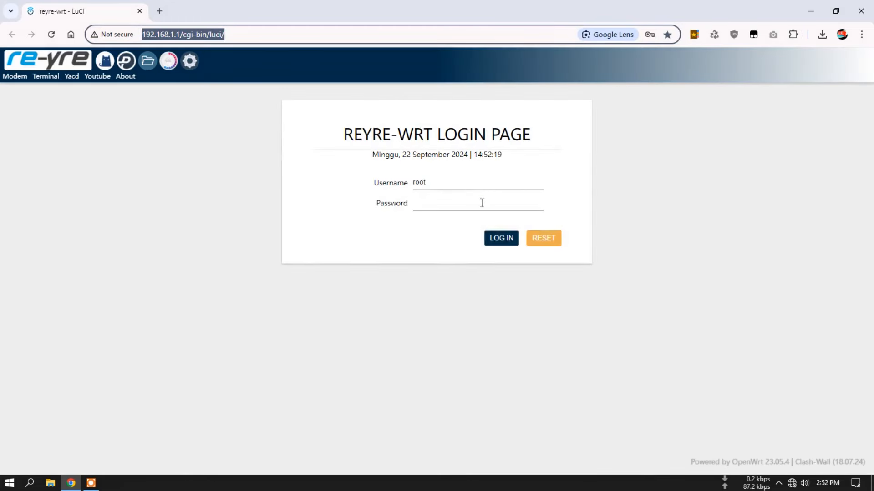
Log in to the router as root by filling in the saved account password.
{"action": "left_click", "coordinate": [481, 203]}
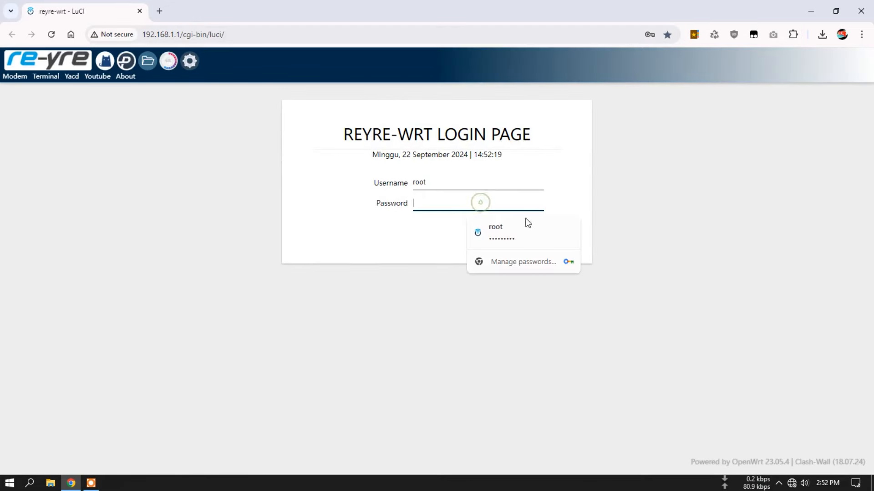
{"action": "left_click", "coordinate": [511, 224]}
{"action": "left_click", "coordinate": [510, 238]}
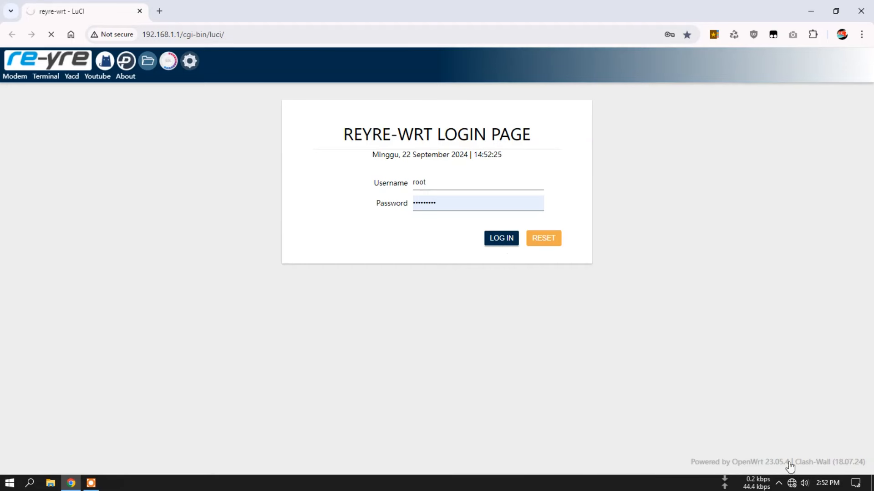
{"action": "left_click", "coordinate": [792, 483]}
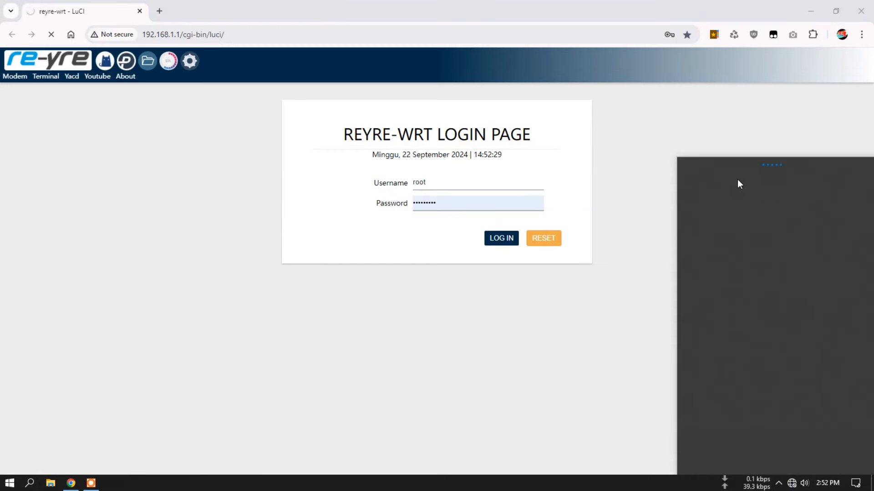
{"action": "left_click", "coordinate": [567, 306]}
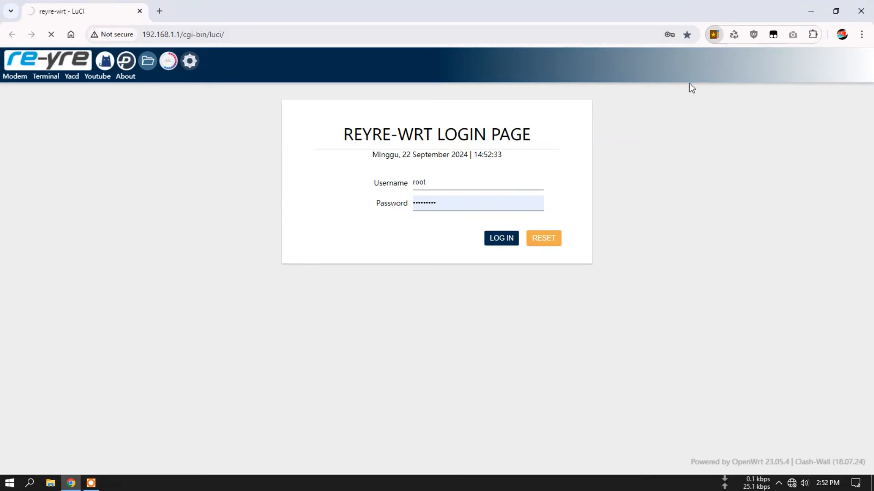
{"action": "left_click", "coordinate": [619, 62]}
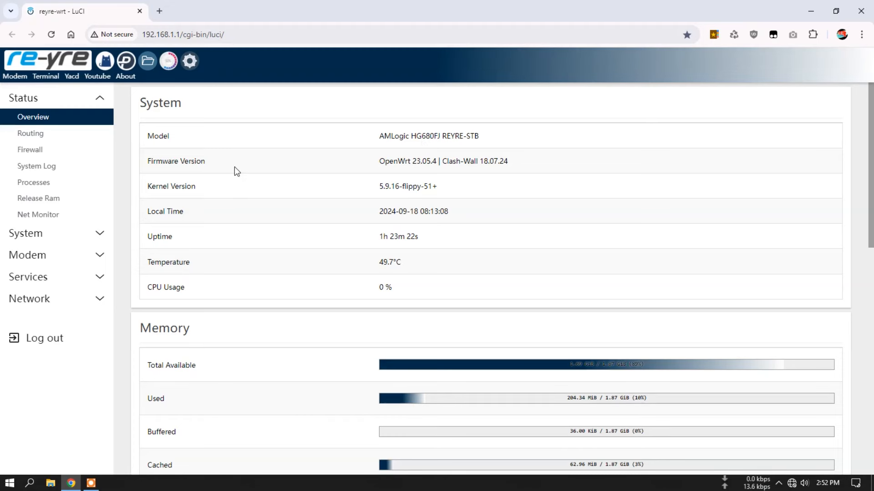
Delete the existing Xray Shunt node from this router's Pass Wall node list and apply the change.
{"action": "left_click", "coordinate": [126, 64]}
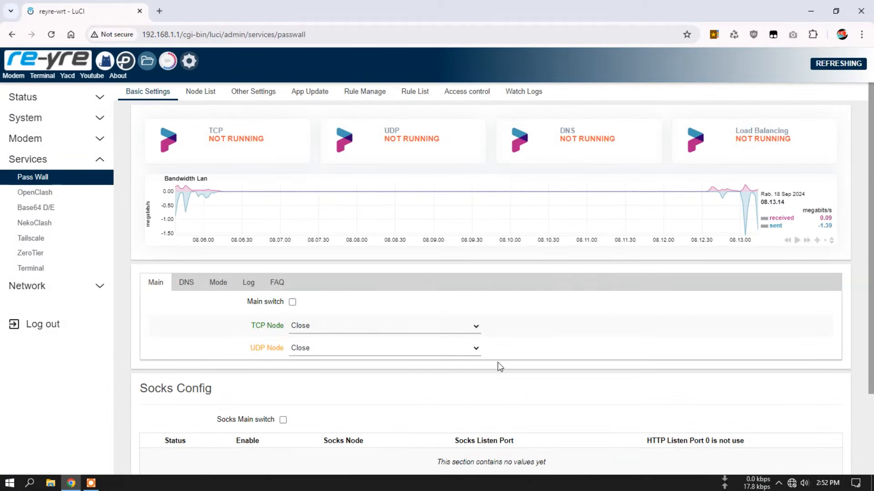
{"action": "scroll", "coordinate": [561, 412], "scroll_direction": "down", "scroll_amount": 2}
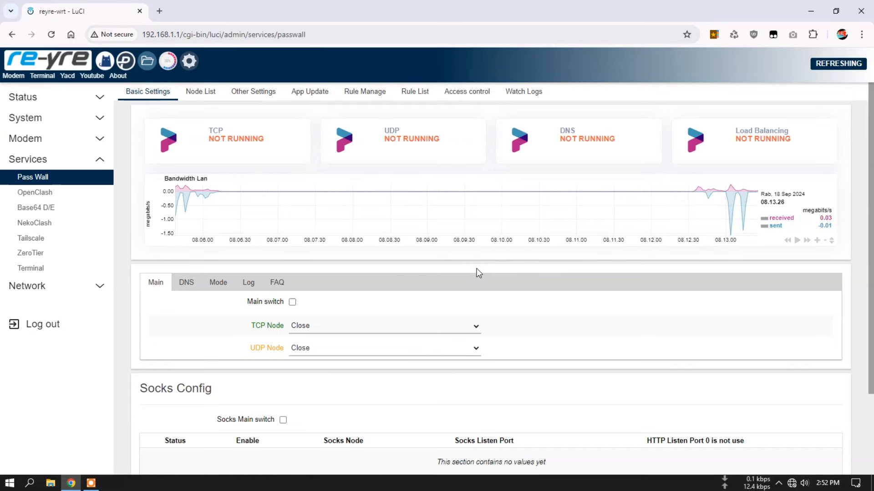
{"action": "left_click", "coordinate": [204, 93]}
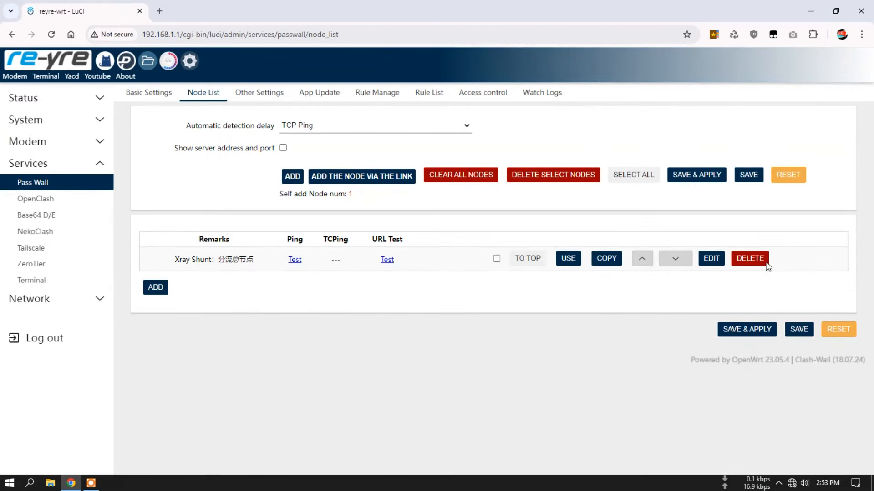
{"action": "left_click", "coordinate": [750, 259]}
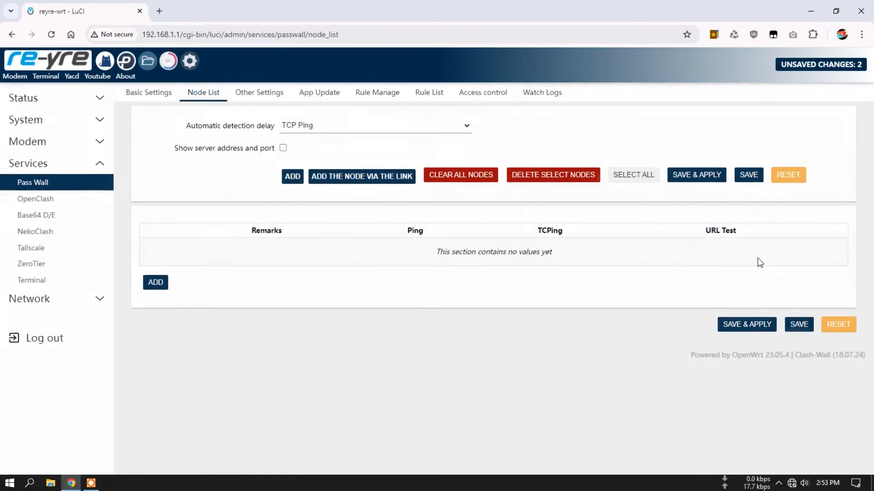
{"action": "left_click", "coordinate": [737, 324]}
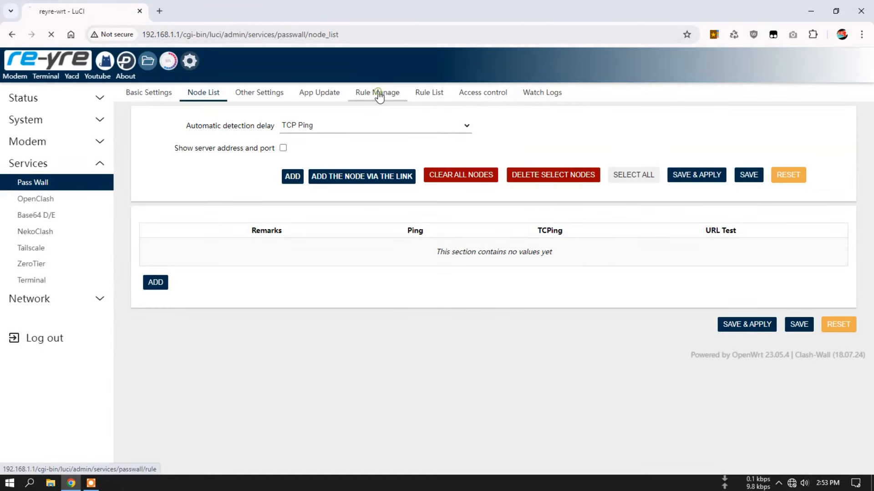
Delete the shunt rules DirectGame, ProxyGame, OpenAI, Proxy, Netflix and Direct from Pass Wall's rule management and apply the changes.
{"action": "left_click", "coordinate": [379, 93]}
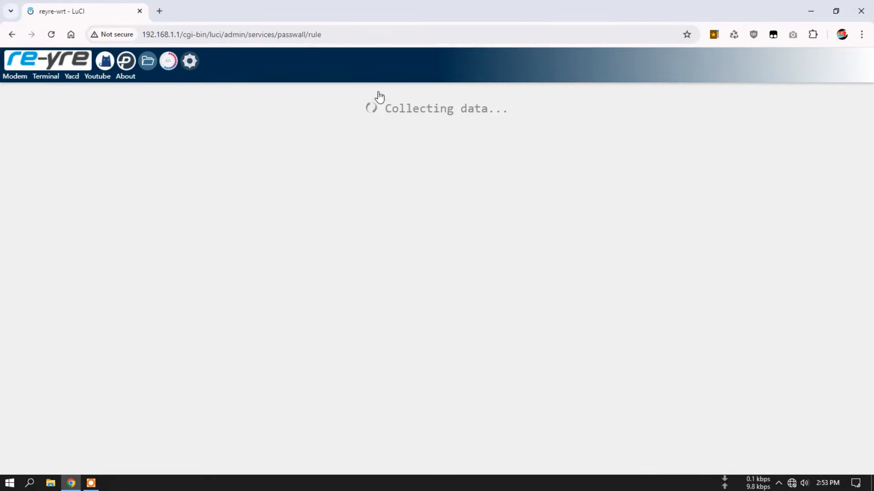
{"action": "scroll", "coordinate": [432, 316], "scroll_direction": "down", "scroll_amount": 8}
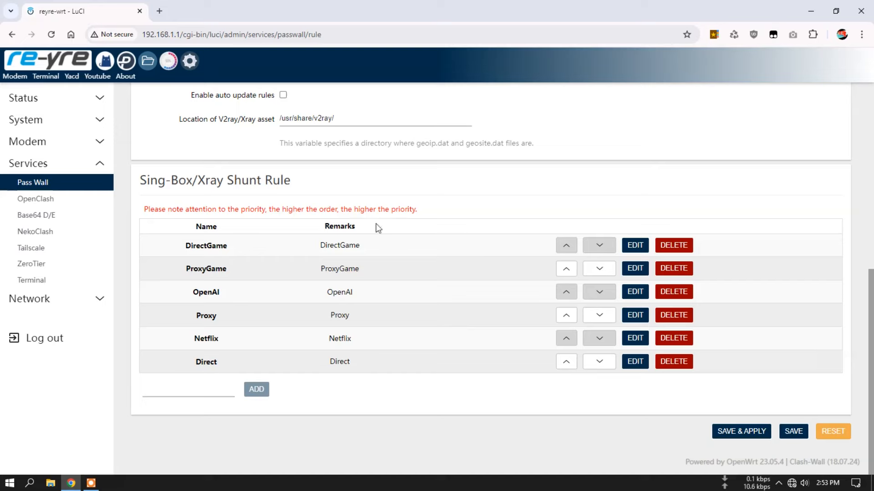
{"action": "left_click", "coordinate": [673, 246]}
{"action": "left_click", "coordinate": [672, 275]}
{"action": "left_click", "coordinate": [660, 291]}
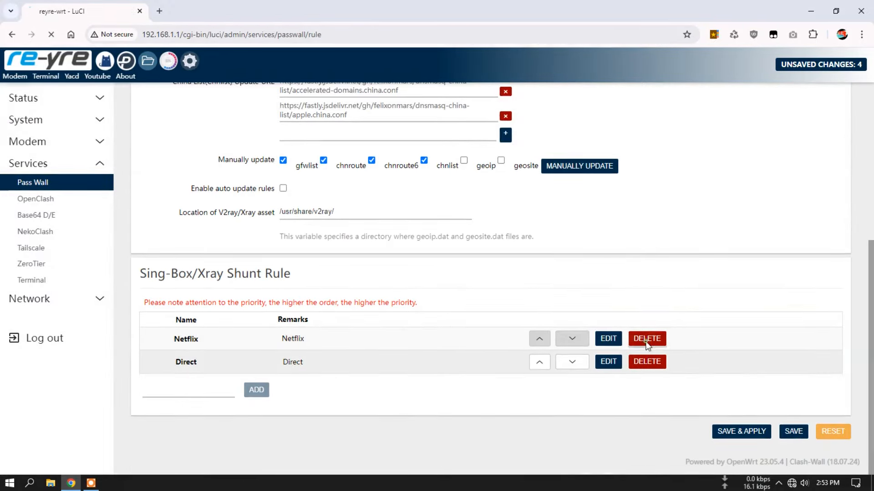
{"action": "left_click", "coordinate": [646, 339]}
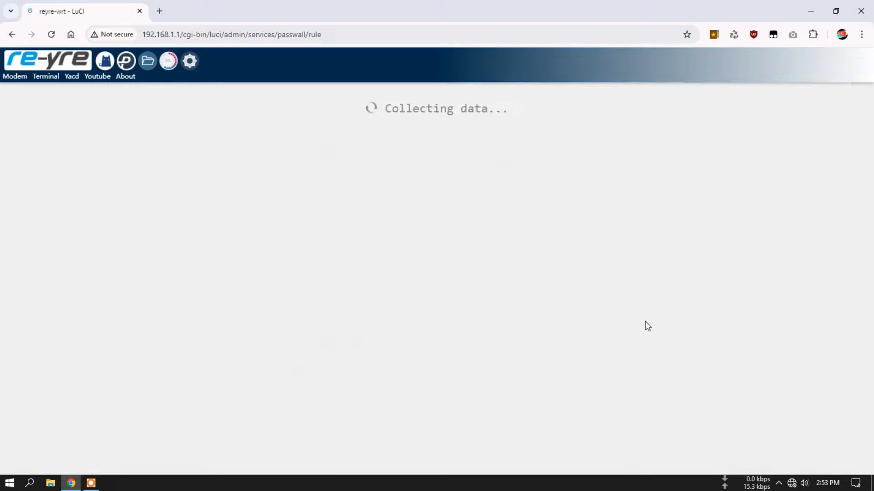
{"action": "left_click", "coordinate": [643, 363]}
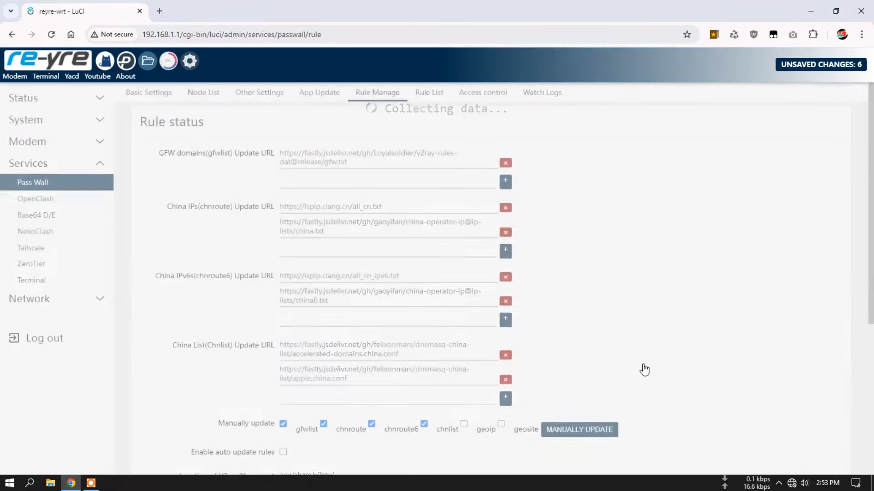
{"action": "left_click", "coordinate": [736, 438]}
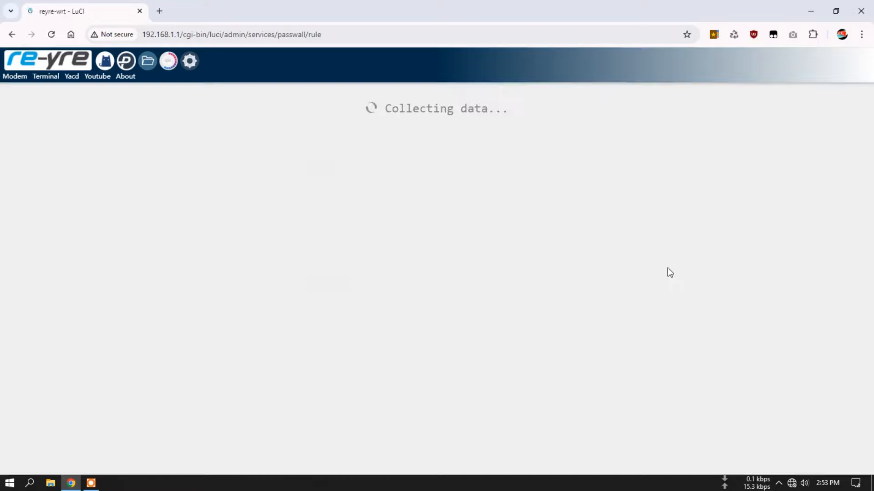
Check the Sing-Box/Xray Shunt Rule section after the deletions and go back to the Pass Wall node list.
{"action": "scroll", "coordinate": [657, 287], "scroll_direction": "down", "scroll_amount": 3}
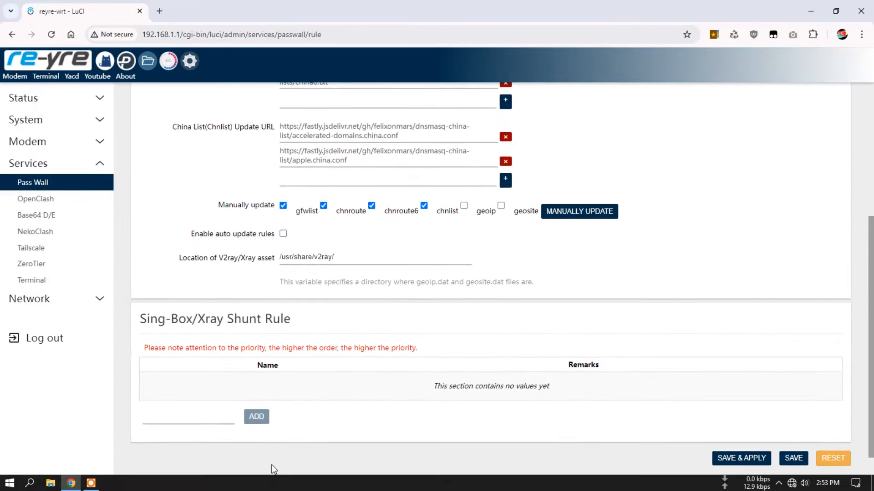
{"action": "scroll", "coordinate": [385, 346], "scroll_direction": "up", "scroll_amount": 5}
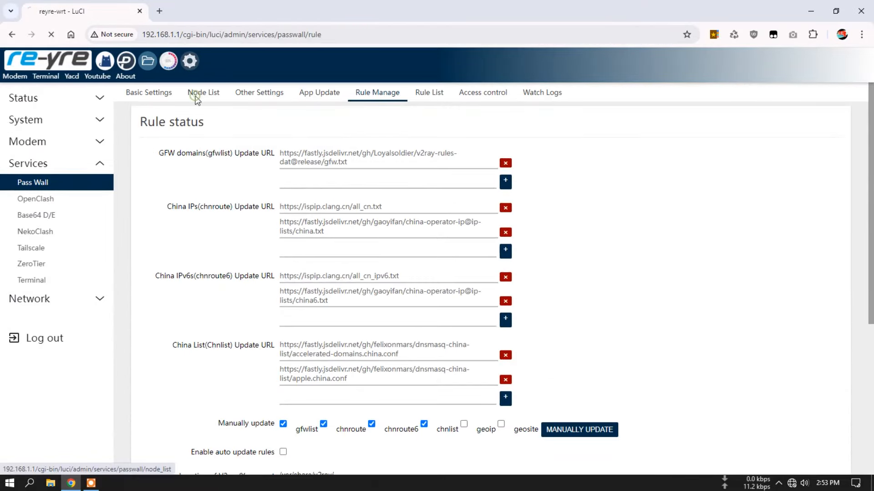
{"action": "left_click", "coordinate": [199, 94]}
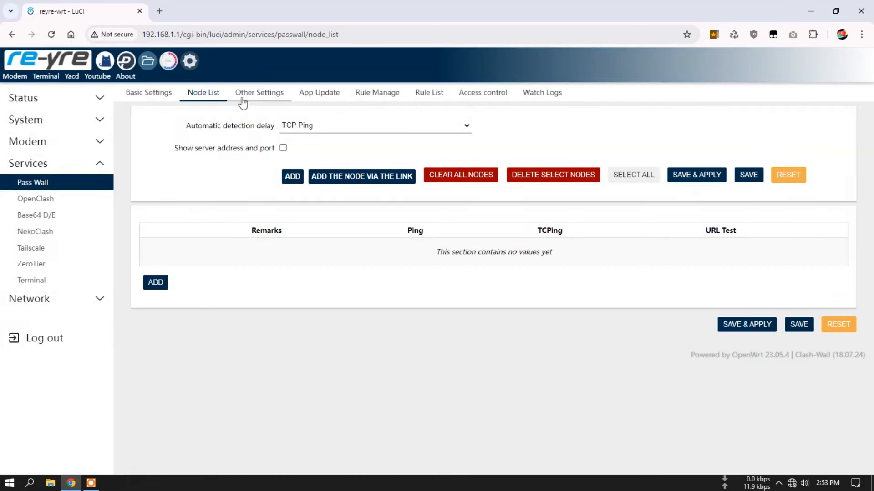
Review the delay, forwarding and Xray options in Pass Wall's Other Settings.
{"action": "left_click", "coordinate": [258, 95]}
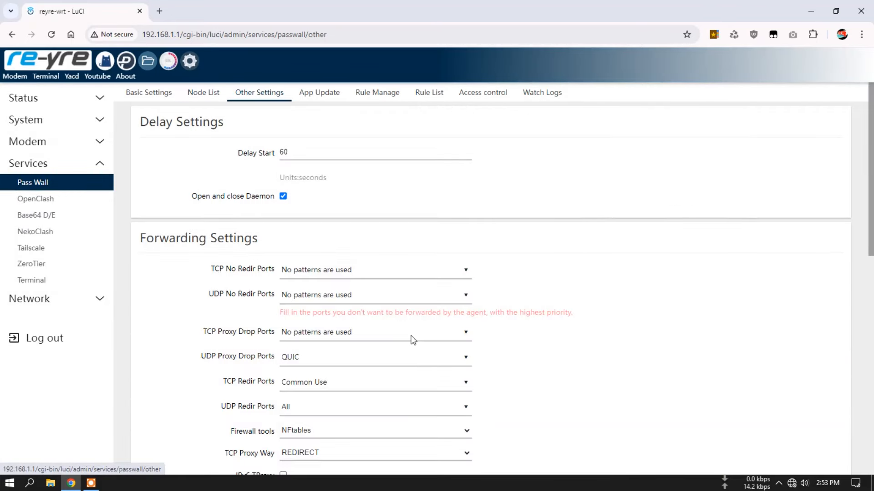
{"action": "scroll", "coordinate": [412, 340], "scroll_direction": "down", "scroll_amount": 3}
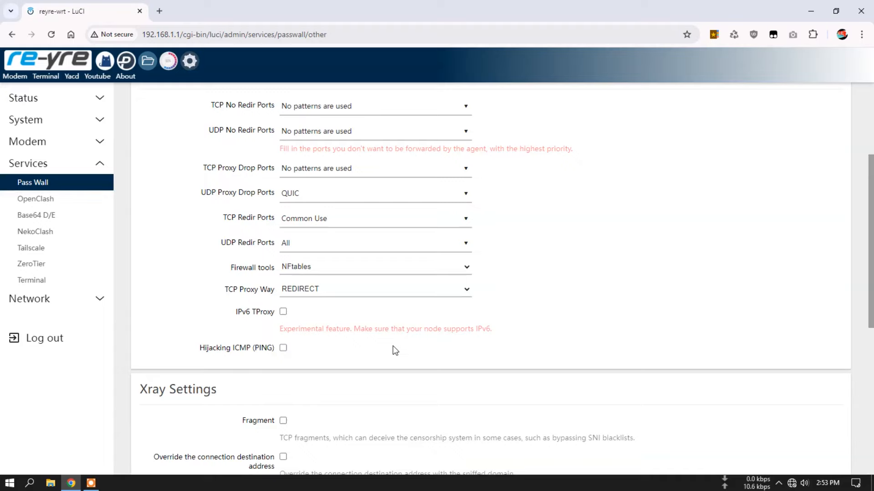
{"action": "scroll", "coordinate": [392, 350], "scroll_direction": "down", "scroll_amount": 6}
{"action": "scroll", "coordinate": [393, 346], "scroll_direction": "up", "scroll_amount": 9}
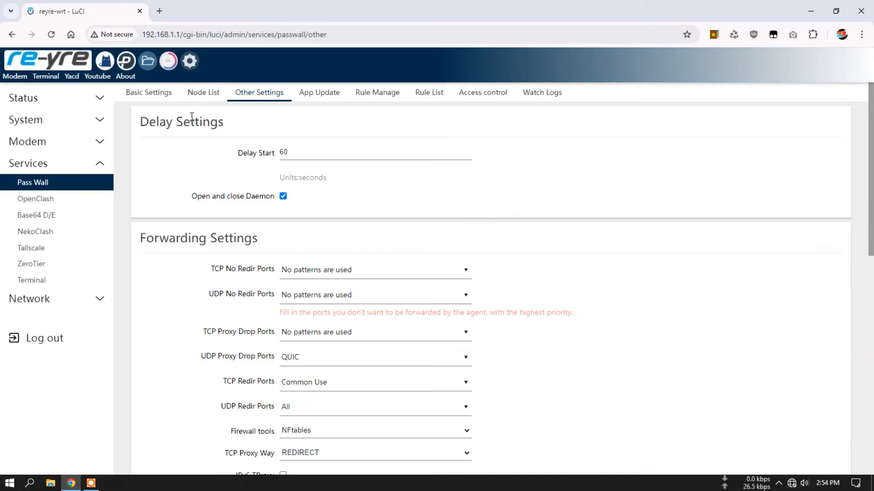
Delete the passwall configuration file from the router's etc/config folder using the File Manager.
{"action": "left_click", "coordinate": [147, 61]}
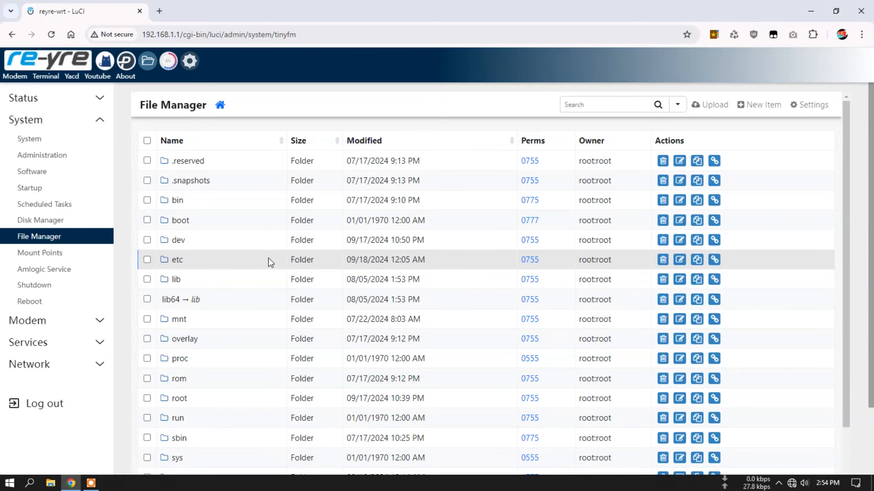
{"action": "left_click", "coordinate": [176, 260]}
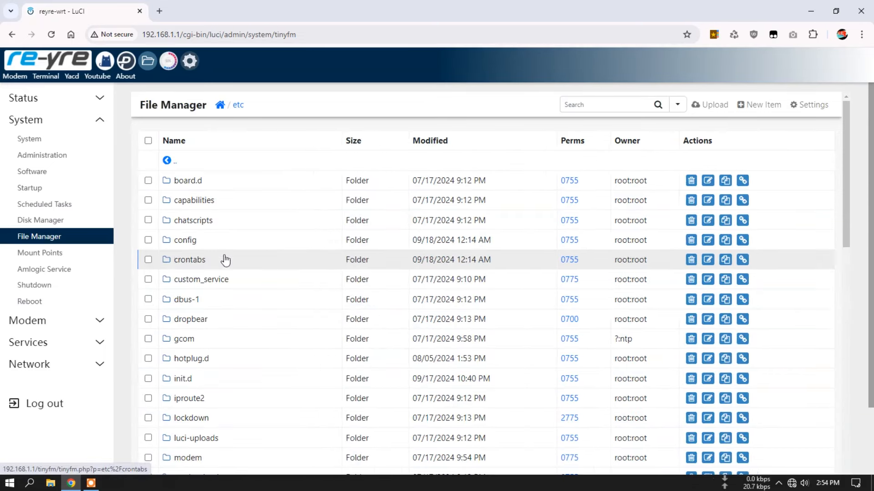
{"action": "left_click", "coordinate": [185, 240]}
{"action": "scroll", "coordinate": [262, 255], "scroll_direction": "down", "scroll_amount": 4}
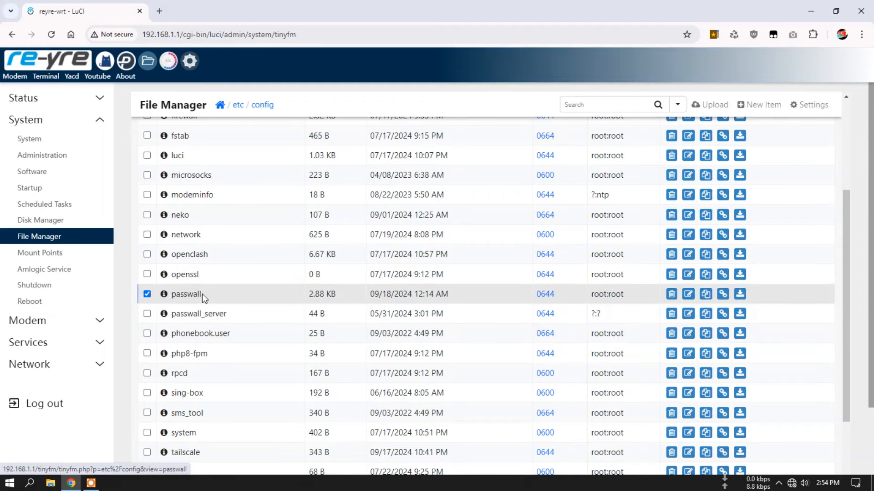
{"action": "left_click", "coordinate": [670, 295]}
{"action": "left_click", "coordinate": [562, 178]}
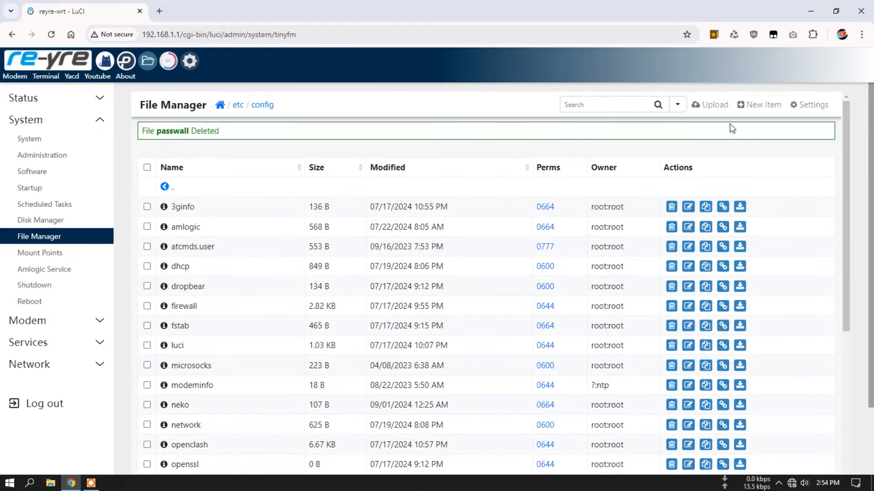
Upload the passwall file from the computer's Downloads folder to etc/config and check that folder's file listing.
{"action": "left_click", "coordinate": [720, 106]}
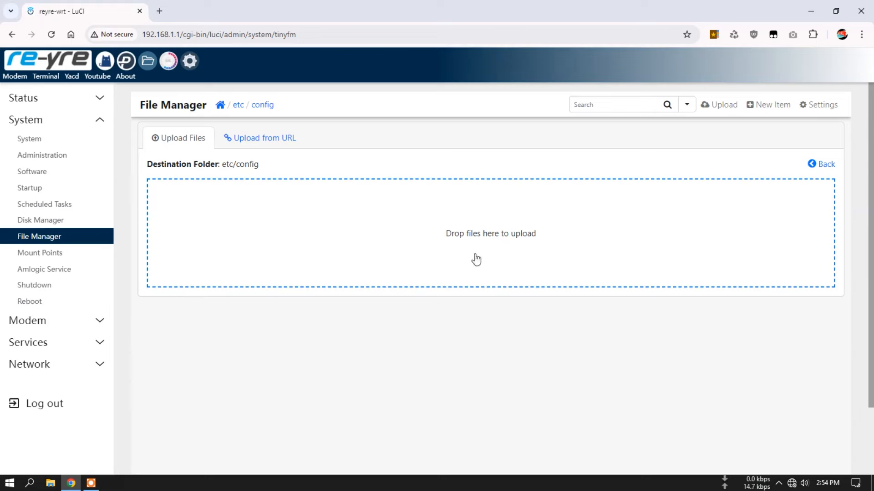
{"action": "left_click", "coordinate": [500, 239]}
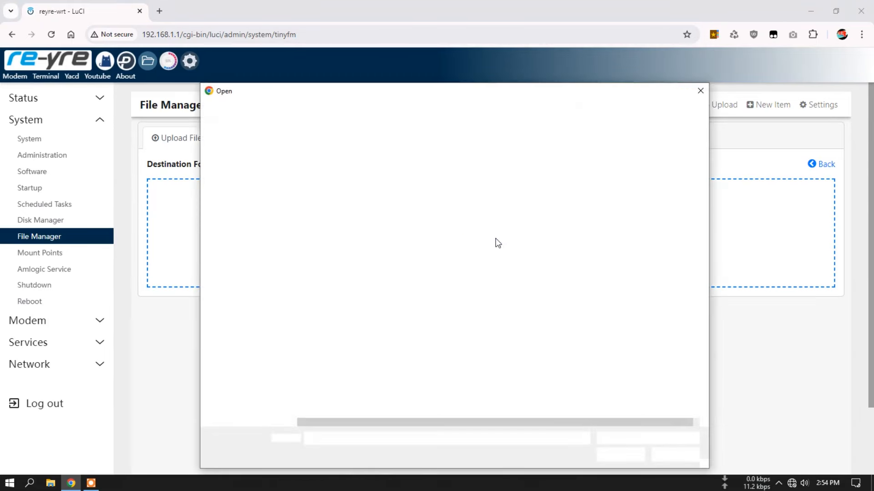
{"action": "left_click", "coordinate": [324, 323]}
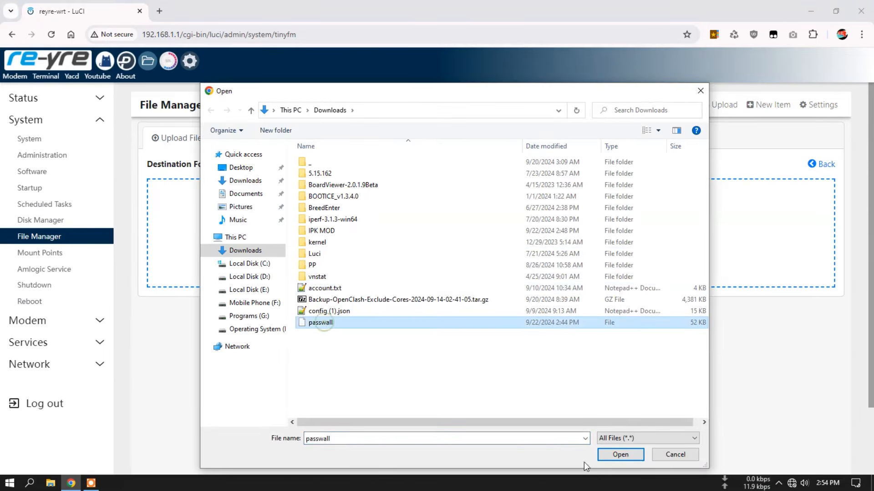
{"action": "left_click", "coordinate": [615, 455]}
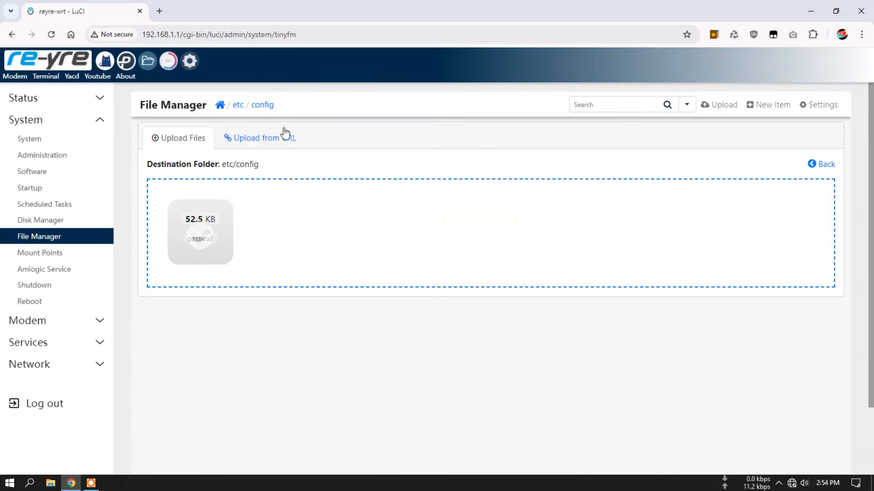
{"action": "left_click", "coordinate": [264, 106]}
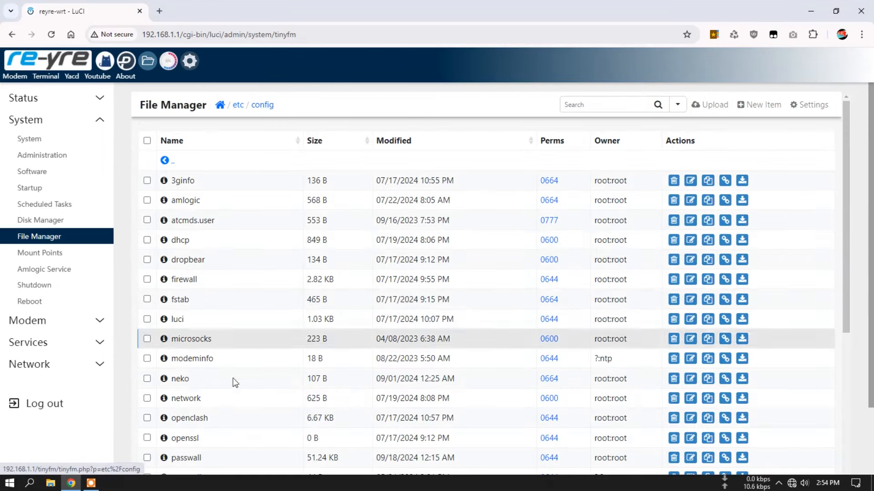
{"action": "scroll", "coordinate": [223, 405], "scroll_direction": "down", "scroll_amount": 1}
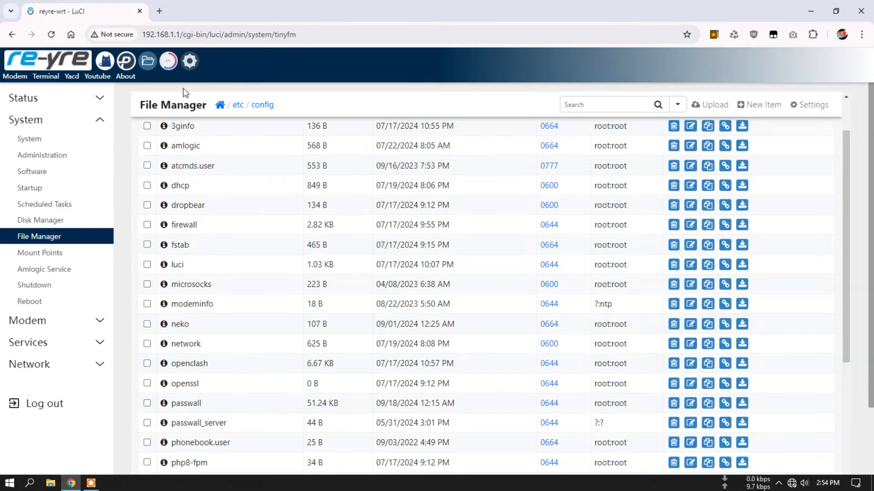
Open Pass Wall's basic settings and examine the nodes offered for the TCP Node, keeping the current selection.
{"action": "left_click", "coordinate": [126, 64]}
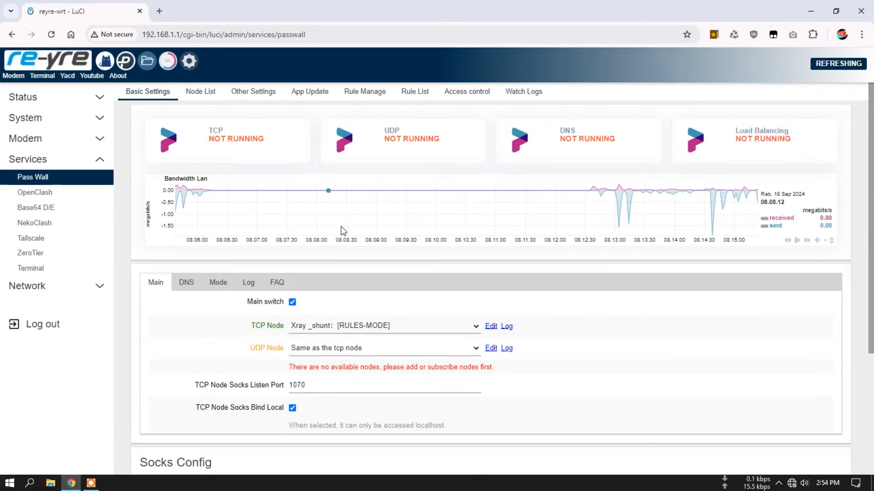
{"action": "scroll", "coordinate": [267, 329], "scroll_direction": "down", "scroll_amount": 3}
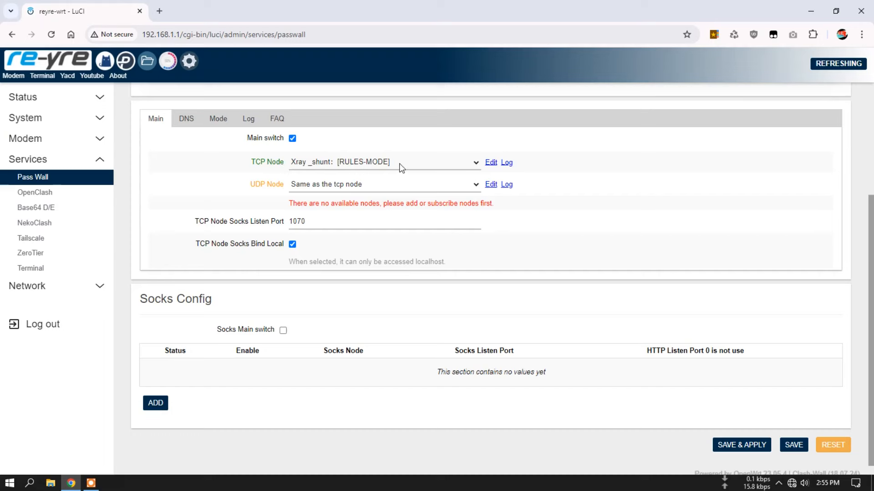
{"action": "left_click", "coordinate": [423, 165]}
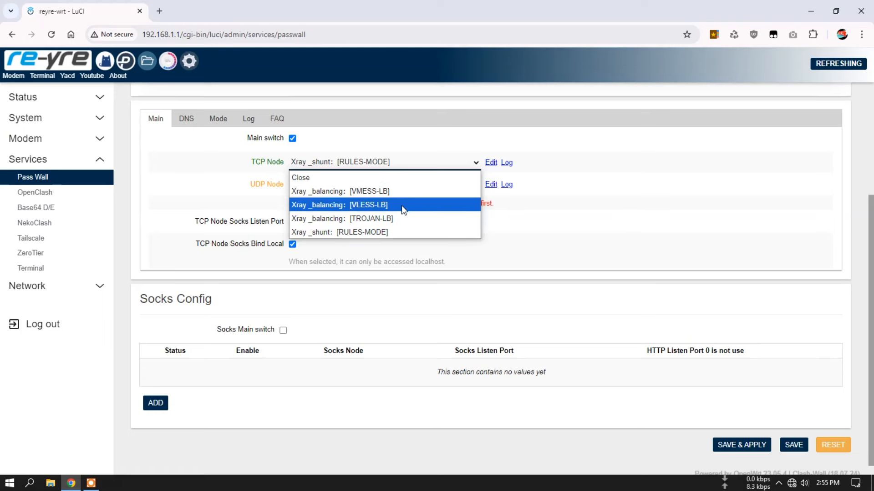
{"action": "left_click", "coordinate": [600, 240]}
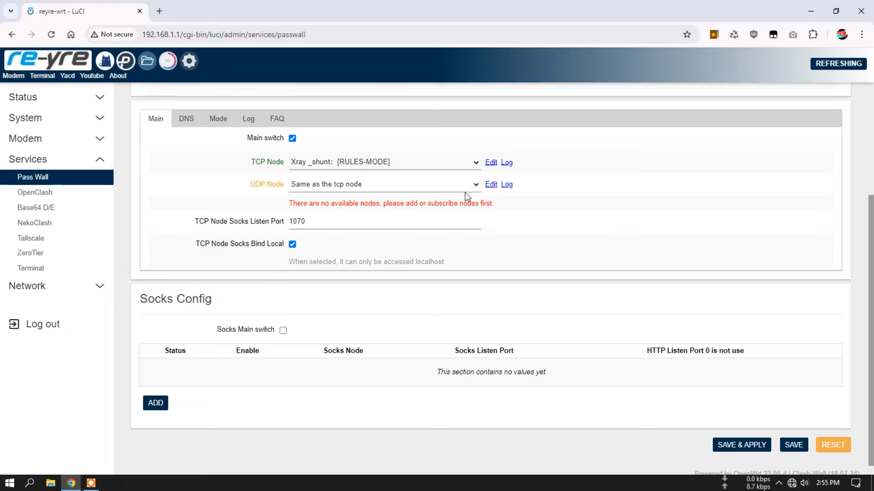
{"action": "scroll", "coordinate": [456, 163], "scroll_direction": "up", "scroll_amount": 3}
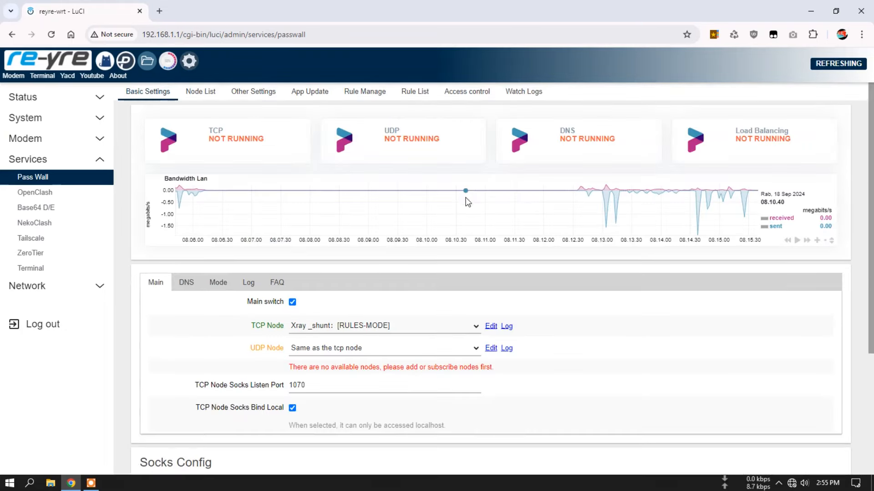
Clear the browser cache for the router page, then turn off Pass Wall's main switch and apply the change.
{"action": "left_click", "coordinate": [733, 34]}
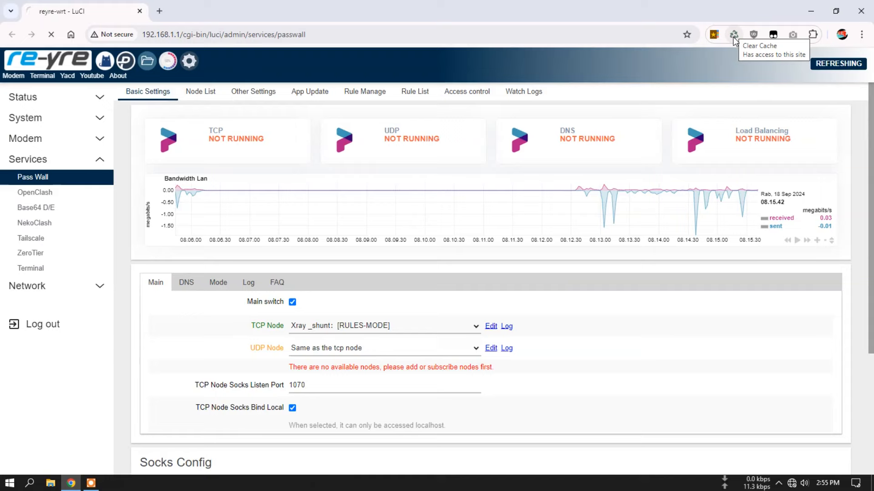
{"action": "scroll", "coordinate": [669, 215], "scroll_direction": "down", "scroll_amount": 1}
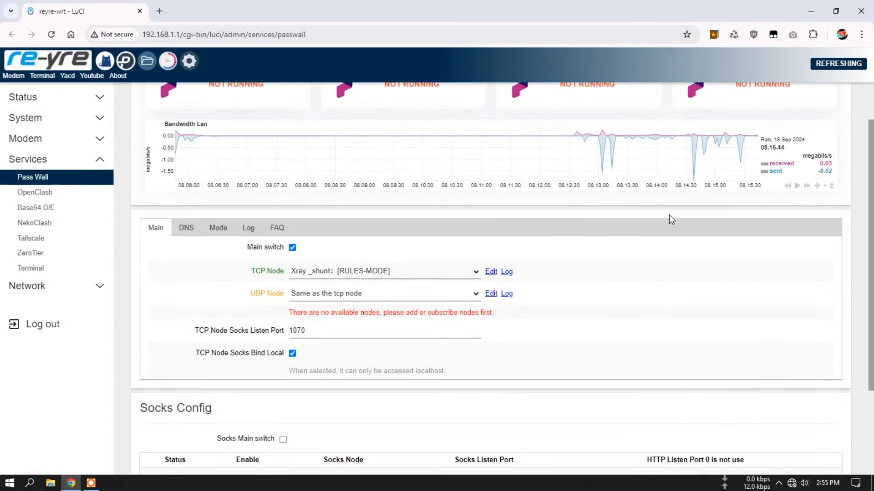
{"action": "scroll", "coordinate": [751, 311], "scroll_direction": "down", "scroll_amount": 3}
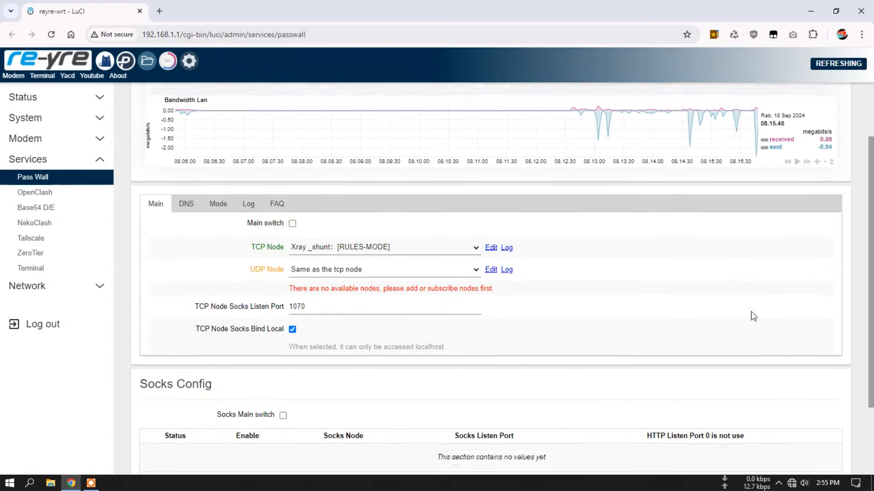
{"action": "left_click", "coordinate": [741, 435]}
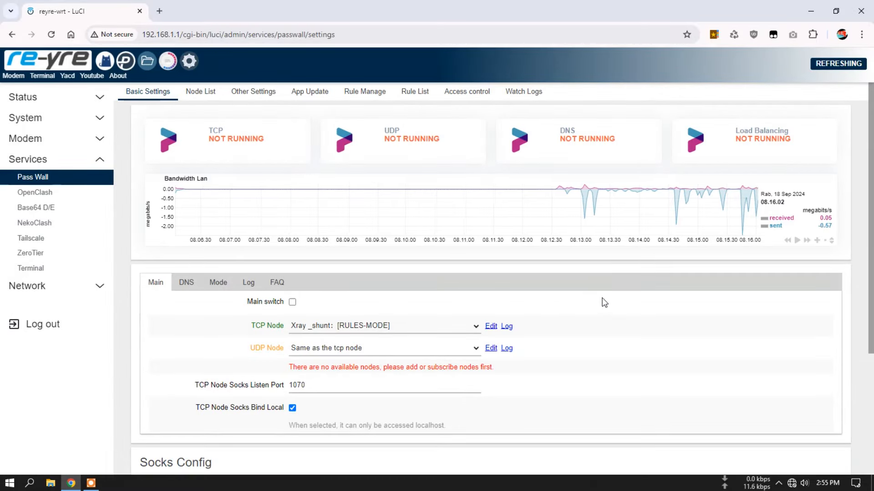
Review the imported shunt rules in Pass Wall's rule management and the imported nodes in its node list.
{"action": "left_click", "coordinate": [371, 88]}
{"action": "scroll", "coordinate": [626, 298], "scroll_direction": "down", "scroll_amount": 7}
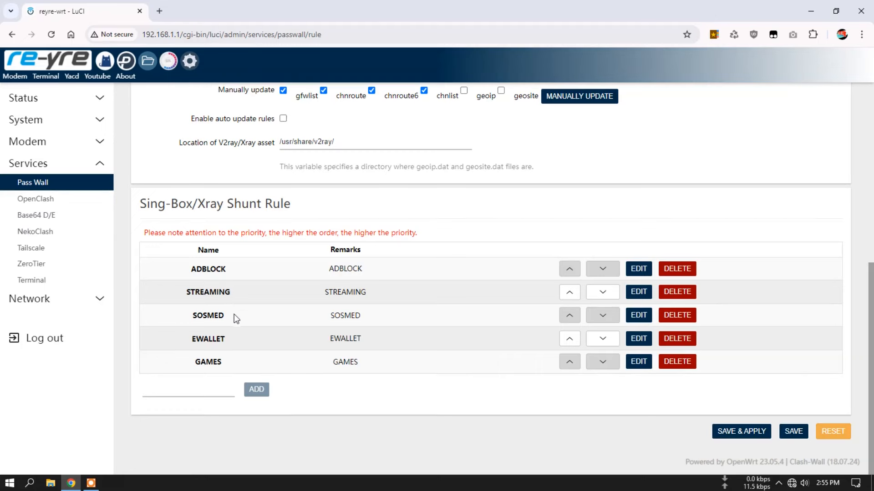
{"action": "scroll", "coordinate": [425, 387], "scroll_direction": "up", "scroll_amount": 8}
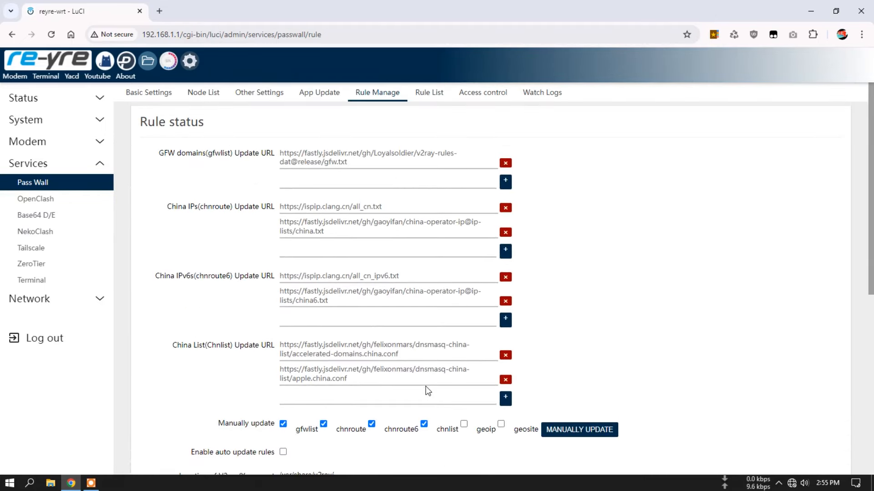
{"action": "left_click", "coordinate": [205, 96]}
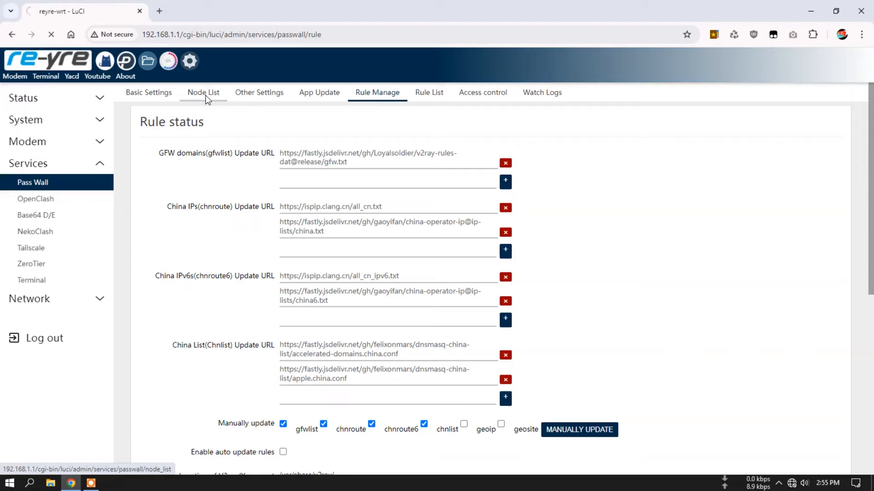
{"action": "scroll", "coordinate": [471, 281], "scroll_direction": "down", "scroll_amount": 3}
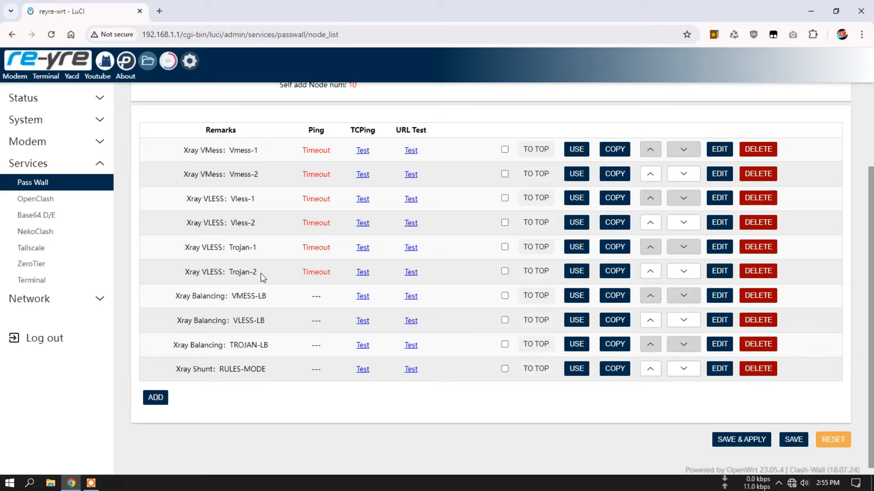
{"action": "left_click_drag", "start_coordinate": [202, 272], "coordinate": [219, 274]}
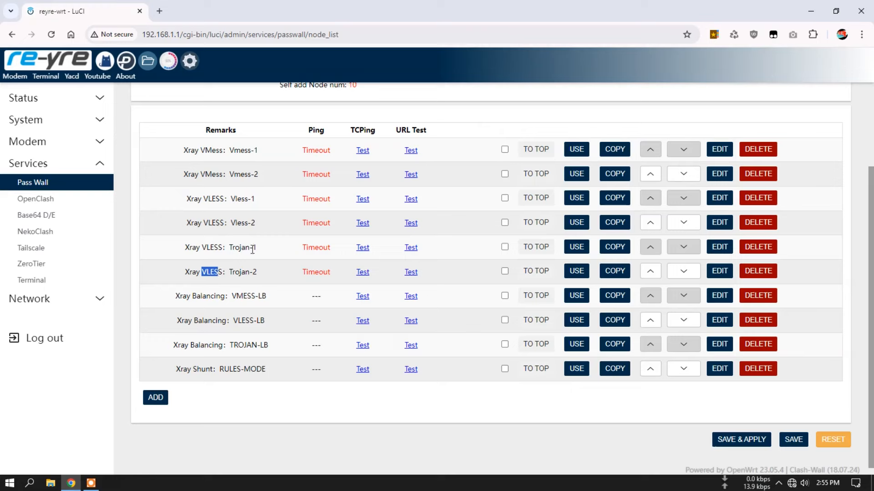
{"action": "left_click_drag", "start_coordinate": [259, 248], "coordinate": [237, 246]}
Try the Trojan protocol on the Trojan-1 node, look over its fields and return to the node list without saving.
{"action": "left_click", "coordinate": [716, 248]}
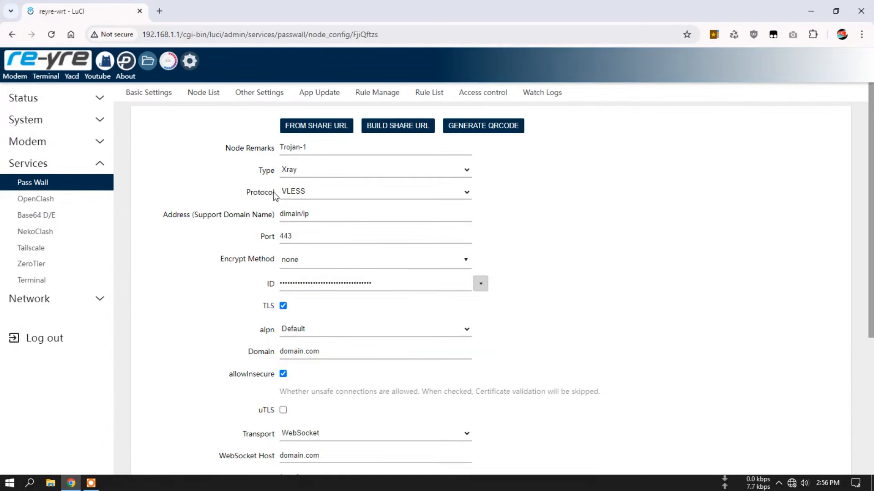
{"action": "left_click", "coordinate": [333, 197]}
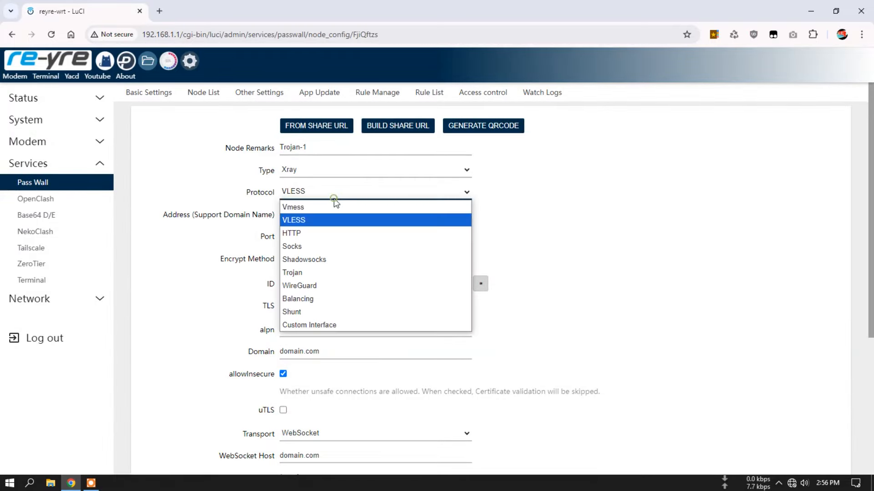
{"action": "left_click", "coordinate": [313, 272]}
{"action": "scroll", "coordinate": [664, 273], "scroll_direction": "down", "scroll_amount": 3}
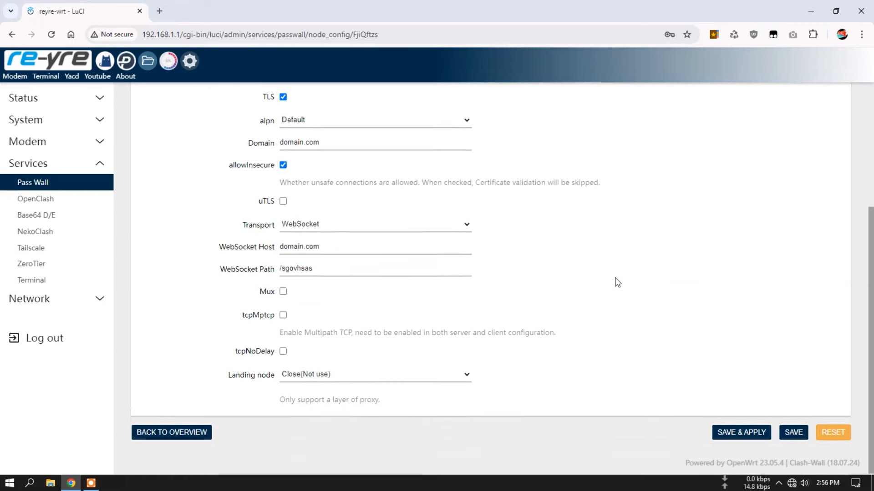
{"action": "scroll", "coordinate": [508, 291], "scroll_direction": "up", "scroll_amount": 5}
{"action": "scroll", "coordinate": [510, 294], "scroll_direction": "down", "scroll_amount": 5}
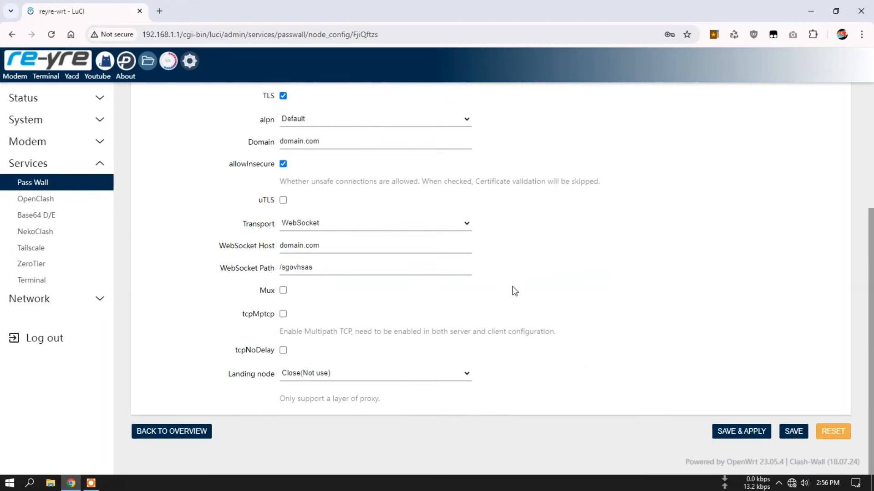
{"action": "scroll", "coordinate": [539, 290], "scroll_direction": "up", "scroll_amount": 5}
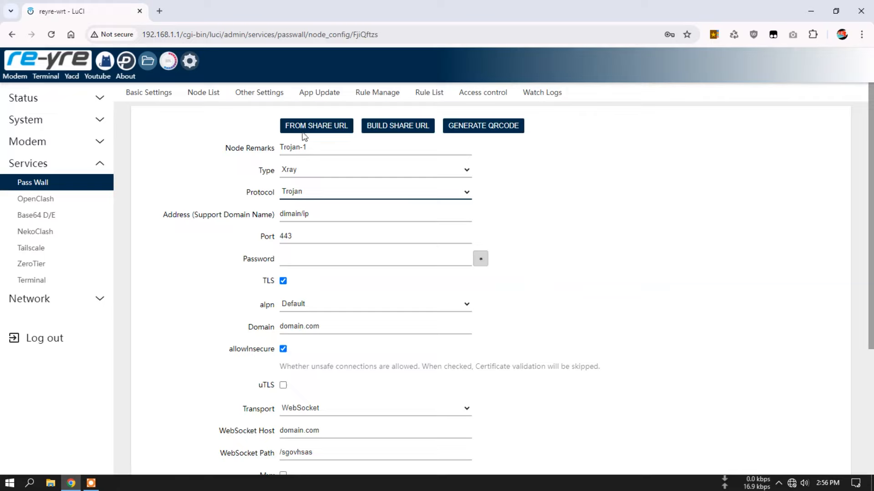
{"action": "left_click", "coordinate": [209, 93]}
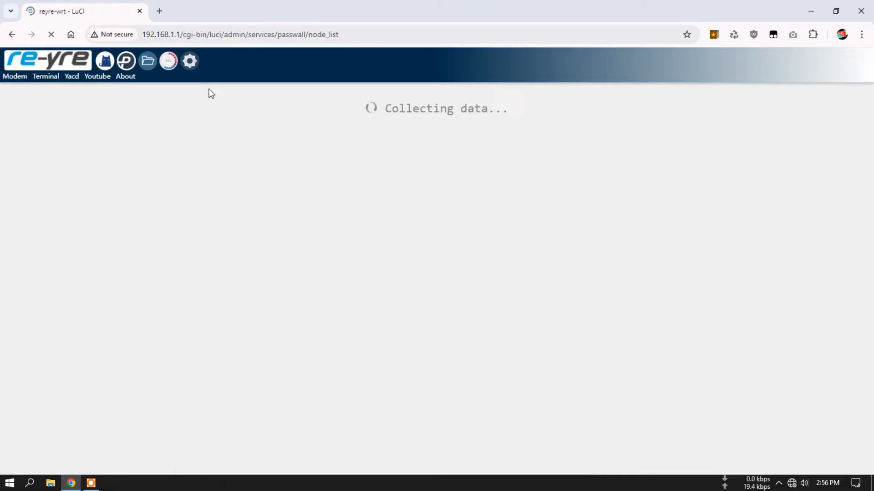
Look over the node list again and return to Pass Wall's basic settings.
{"action": "scroll", "coordinate": [457, 328], "scroll_direction": "down", "scroll_amount": 5}
{"action": "scroll", "coordinate": [457, 328], "scroll_direction": "up", "scroll_amount": 5}
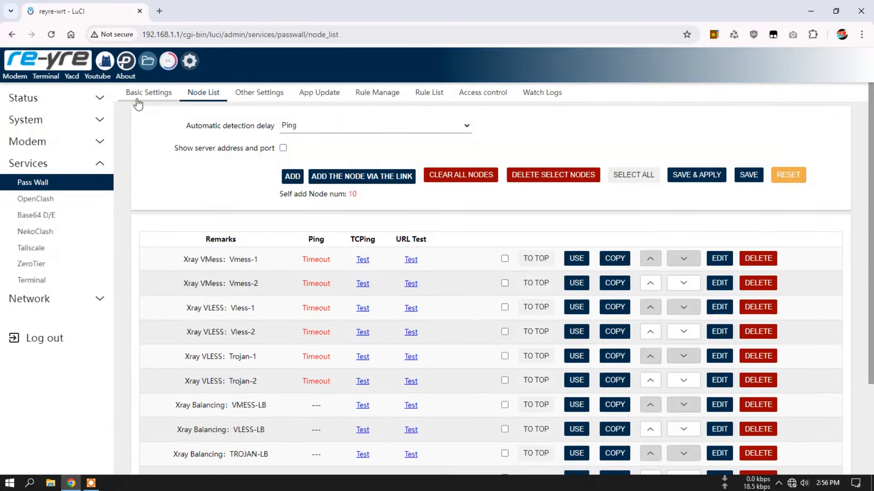
{"action": "left_click", "coordinate": [137, 98]}
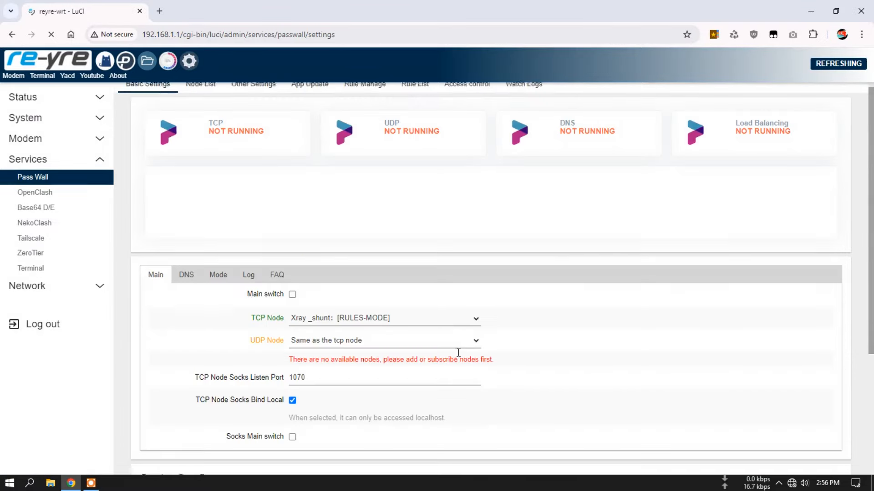
Look over Pass Wall's basic settings, then open the RULES-MODE shunt node from the node list and review its fields.
{"action": "scroll", "coordinate": [305, 194], "scroll_direction": "down", "scroll_amount": 4}
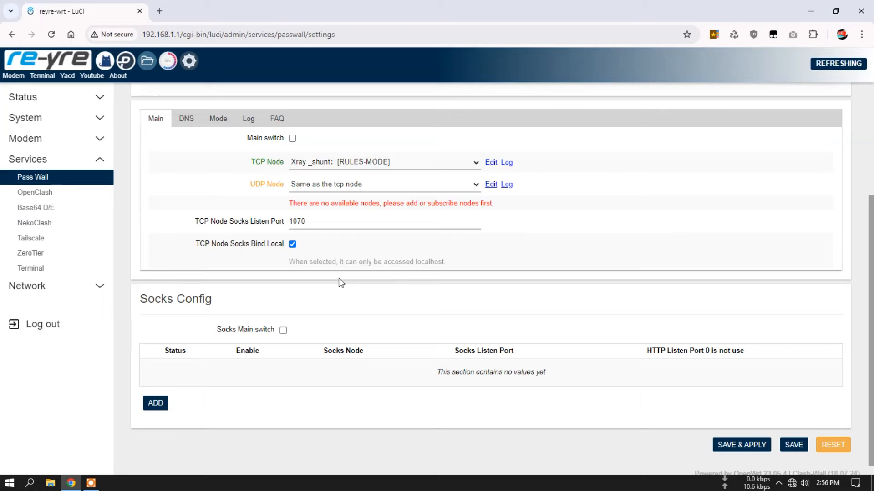
{"action": "scroll", "coordinate": [368, 290], "scroll_direction": "up", "scroll_amount": 1}
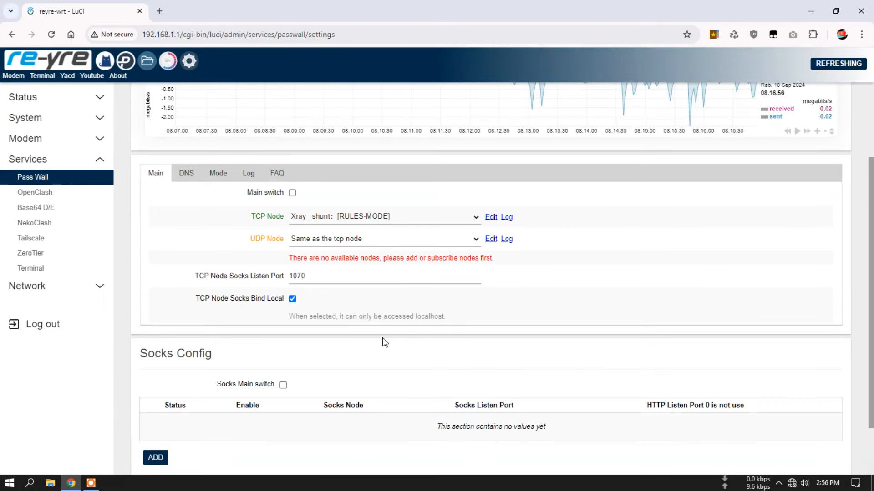
{"action": "scroll", "coordinate": [387, 357], "scroll_direction": "up", "scroll_amount": 3}
{"action": "left_click", "coordinate": [201, 94]}
{"action": "scroll", "coordinate": [431, 384], "scroll_direction": "down", "scroll_amount": 3}
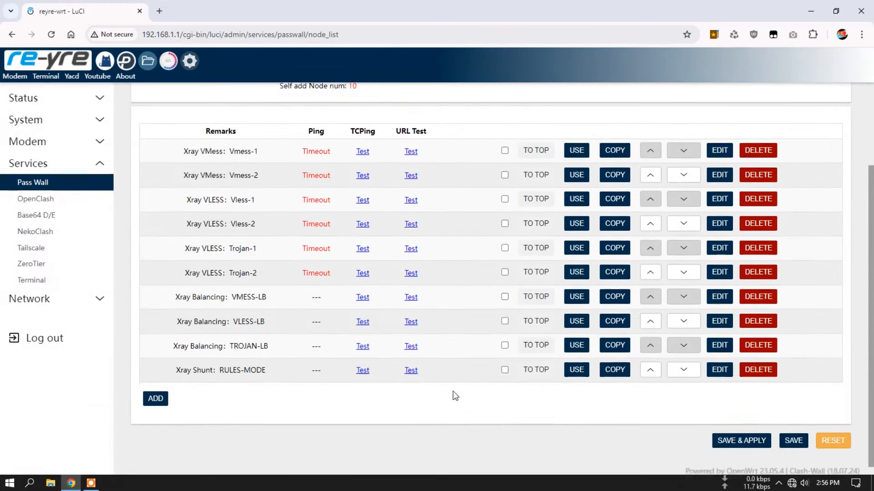
{"action": "left_click", "coordinate": [720, 361]}
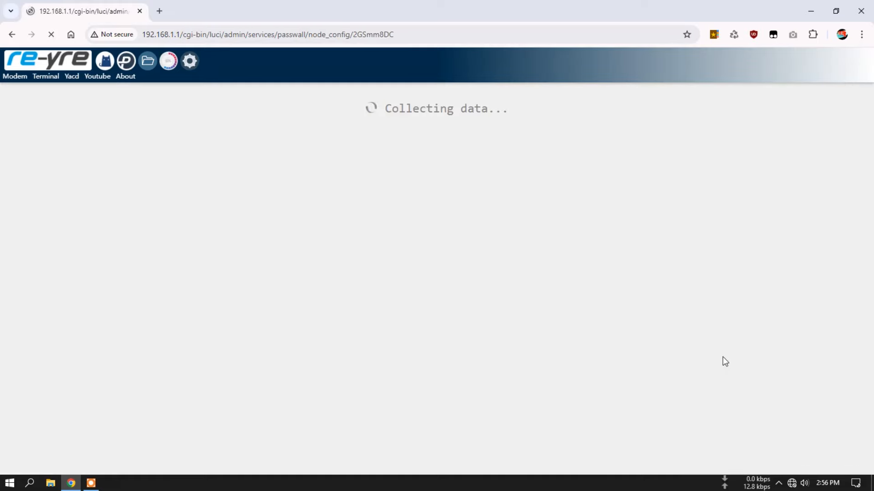
{"action": "scroll", "coordinate": [600, 321], "scroll_direction": "down", "scroll_amount": 1}
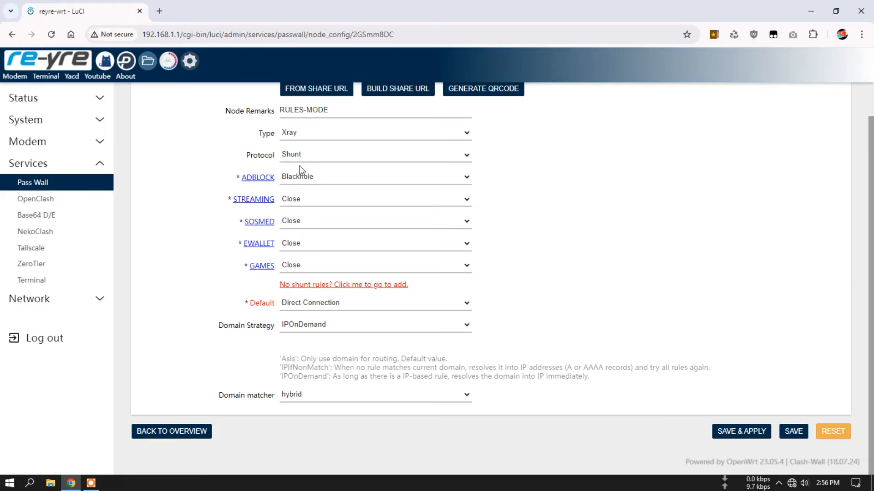
{"action": "scroll", "coordinate": [320, 174], "scroll_direction": "up", "scroll_amount": 1}
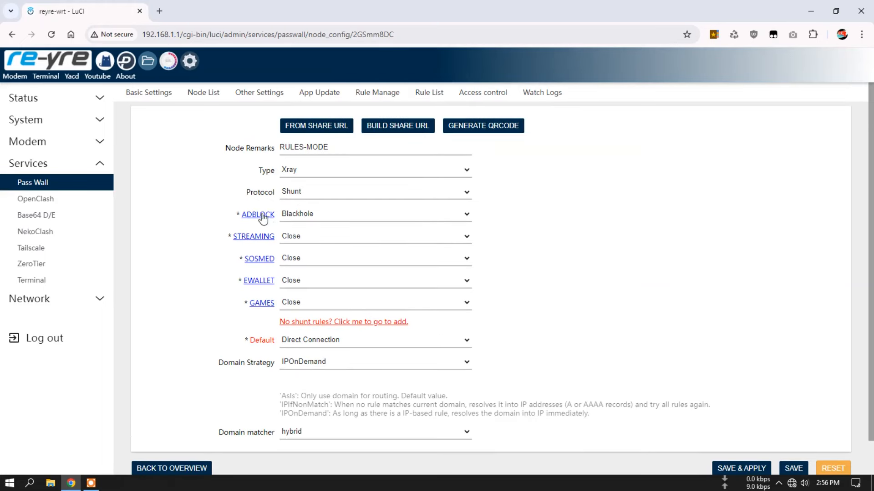
Check the routing choices offered for the ADBLOCK and STREAMING rules, keeping ADBLOCK on Blackhole and leaving STREAMING as it is.
{"action": "left_click", "coordinate": [313, 219]}
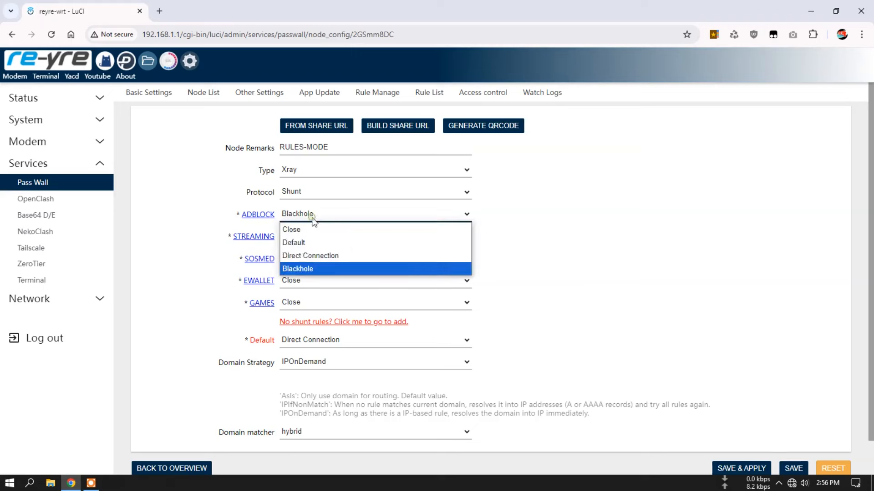
{"action": "left_click", "coordinate": [310, 266]}
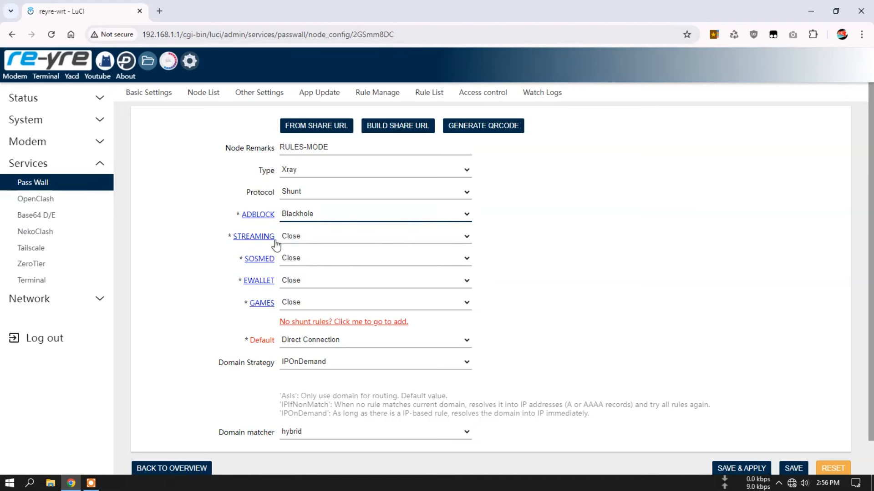
{"action": "left_click", "coordinate": [337, 238]}
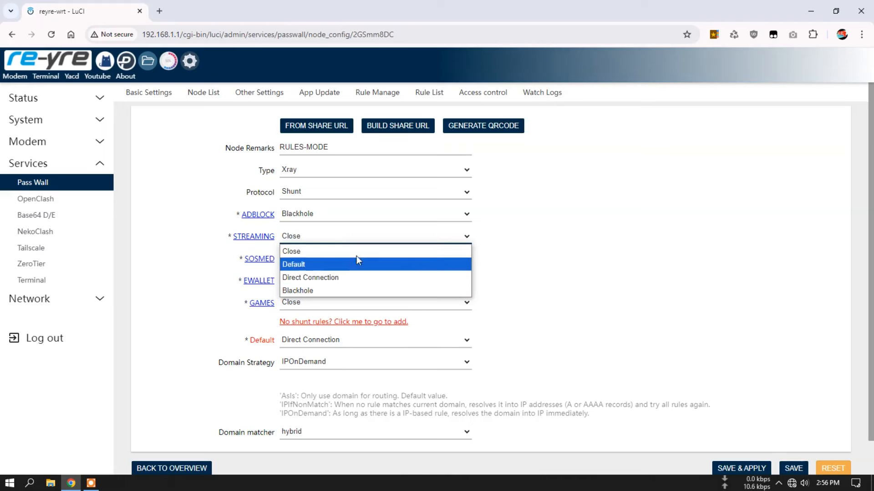
{"action": "left_click", "coordinate": [524, 248]}
{"action": "left_click", "coordinate": [318, 235]}
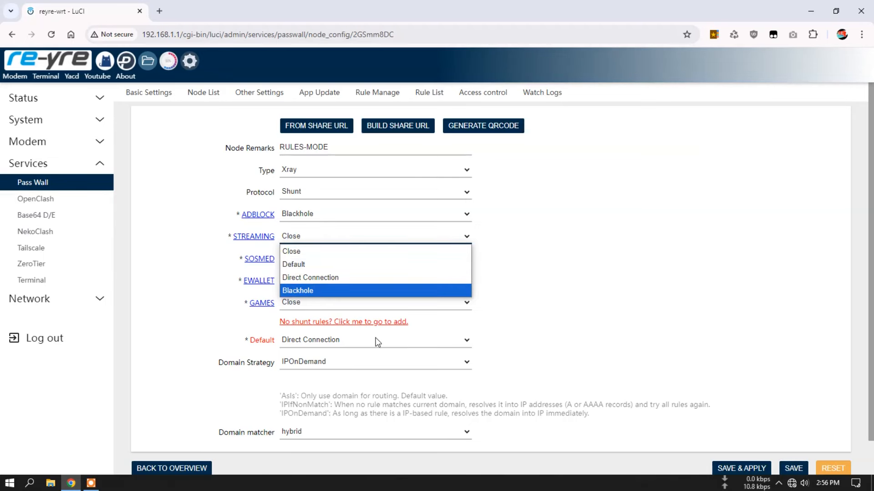
{"action": "left_click", "coordinate": [137, 154]}
Set the Vmess-1 node's address to dimain, save and apply it, and decline storing the password in the browser.
{"action": "left_click", "coordinate": [204, 93]}
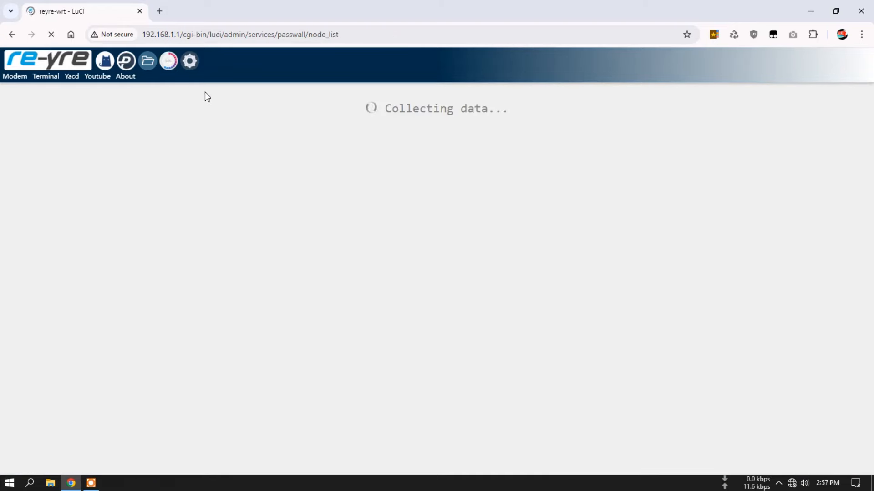
{"action": "scroll", "coordinate": [437, 318], "scroll_direction": "down", "scroll_amount": 3}
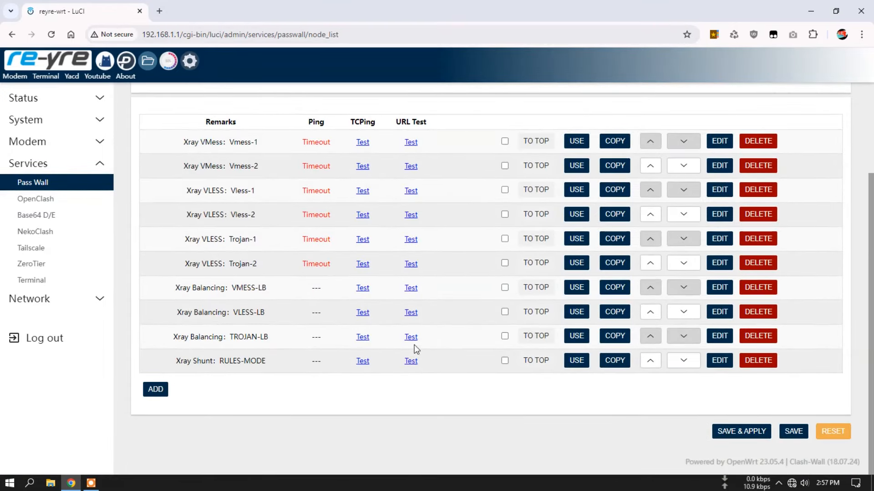
{"action": "left_click", "coordinate": [719, 142]}
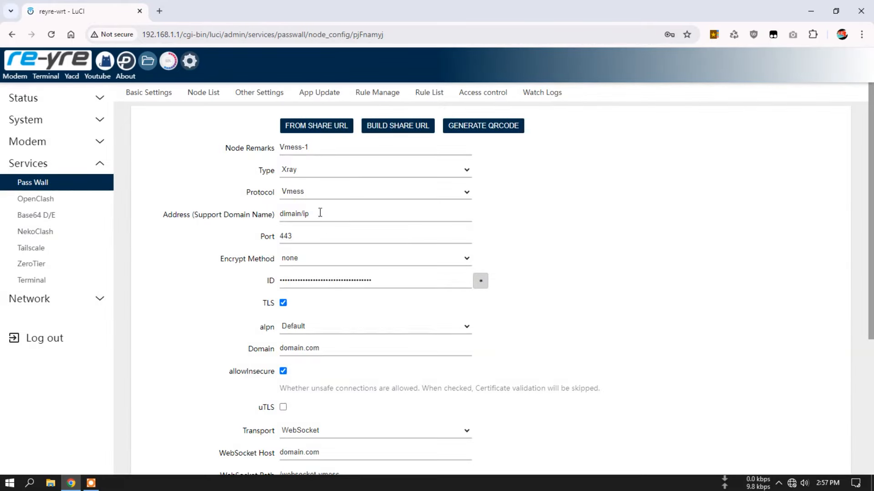
{"action": "left_click", "coordinate": [298, 210]}
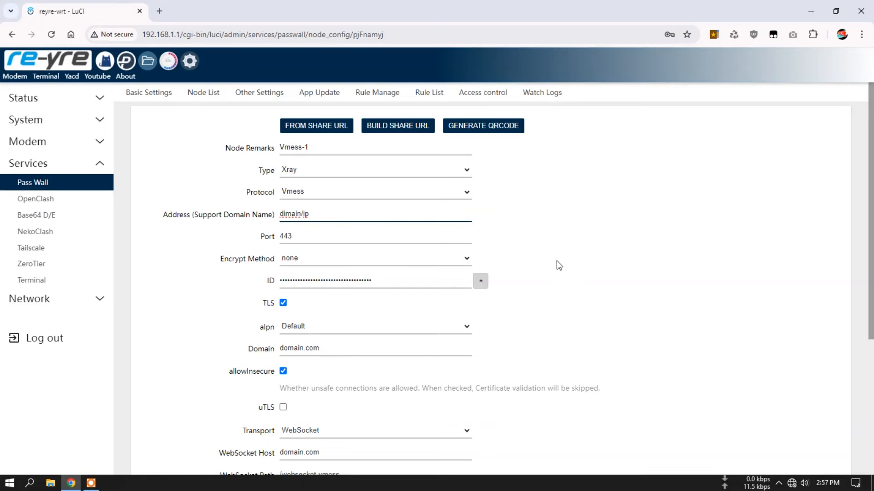
{"action": "scroll", "coordinate": [557, 262], "scroll_direction": "down", "scroll_amount": 3}
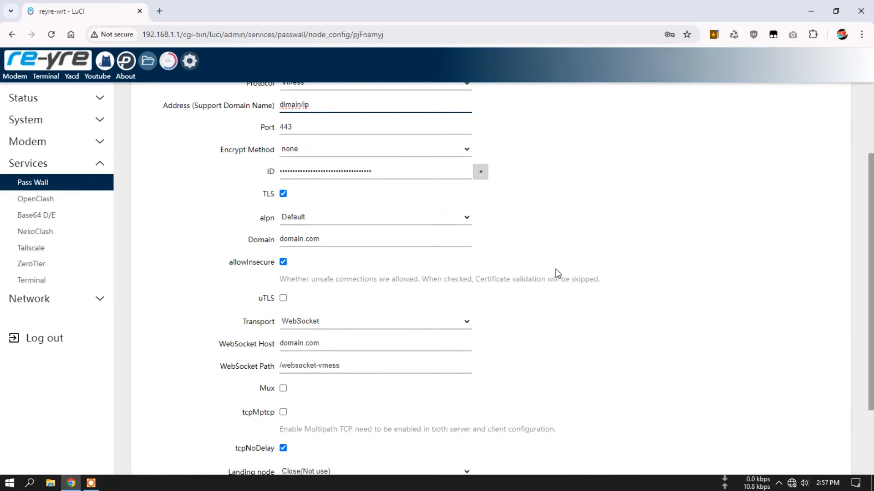
{"action": "scroll", "coordinate": [557, 273], "scroll_direction": "up", "scroll_amount": 3}
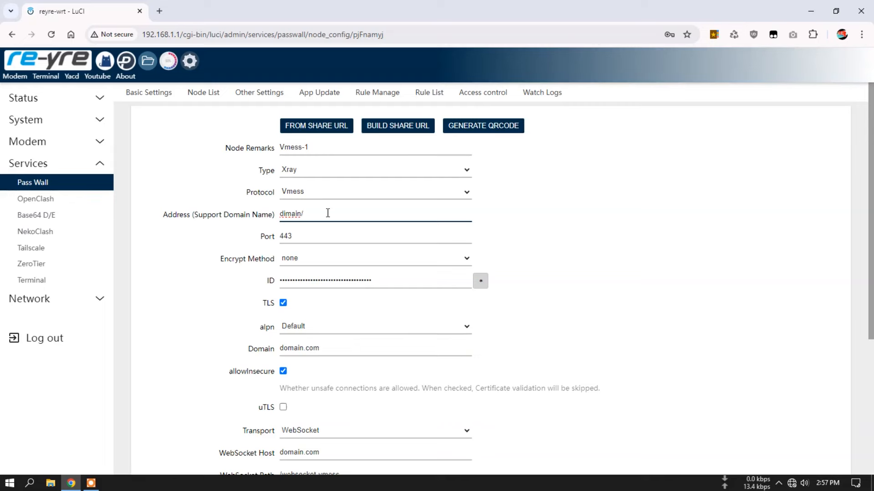
{"action": "scroll", "coordinate": [555, 282], "scroll_direction": "down", "scroll_amount": 4}
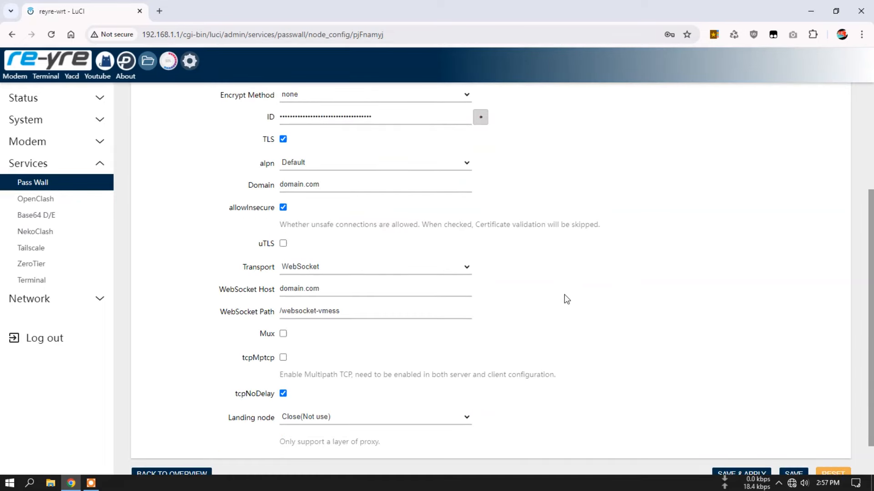
{"action": "scroll", "coordinate": [561, 298], "scroll_direction": "up", "scroll_amount": 3}
{"action": "scroll", "coordinate": [559, 288], "scroll_direction": "down", "scroll_amount": 5}
{"action": "left_click", "coordinate": [739, 435]}
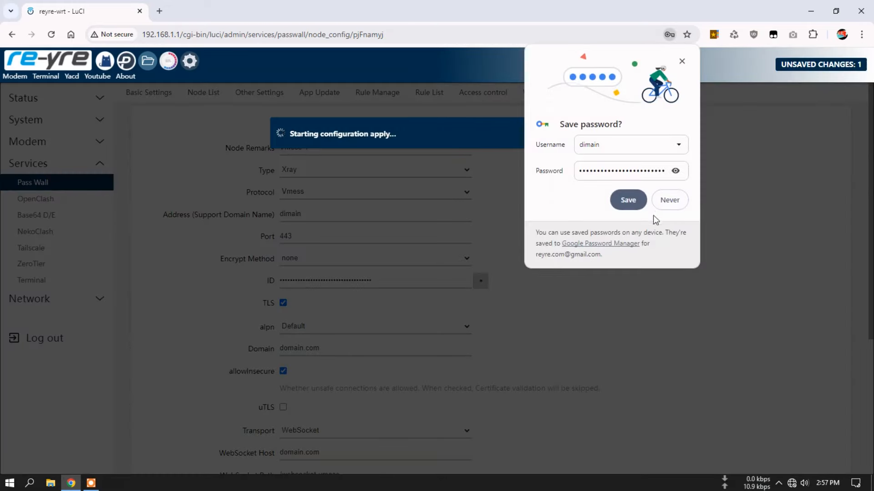
{"action": "left_click", "coordinate": [662, 203]}
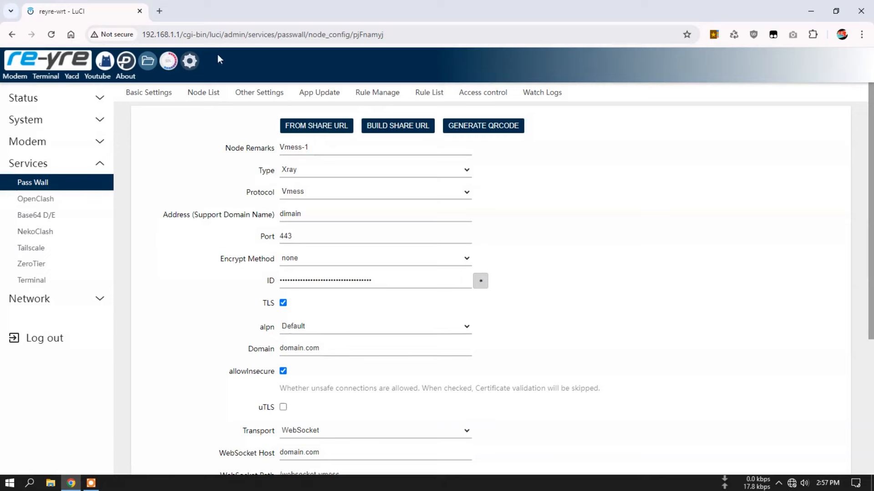
Open the passwall file from the router's etc/config folder in the file manager's advanced editor.
{"action": "left_click", "coordinate": [147, 61]}
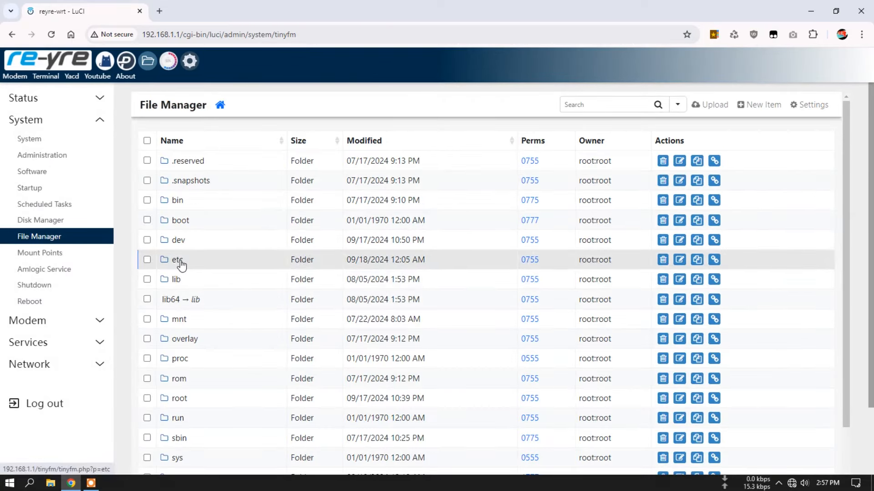
{"action": "left_click", "coordinate": [179, 261]}
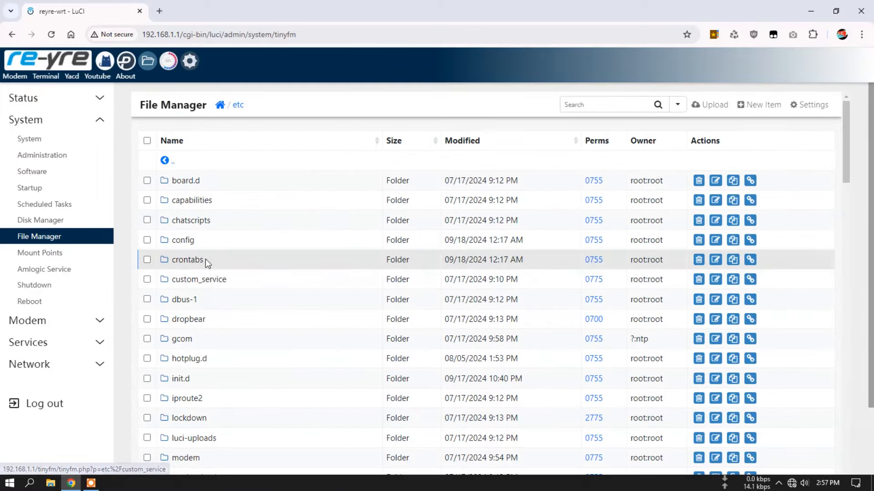
{"action": "left_click", "coordinate": [184, 247]}
{"action": "scroll", "coordinate": [264, 309], "scroll_direction": "down", "scroll_amount": 3}
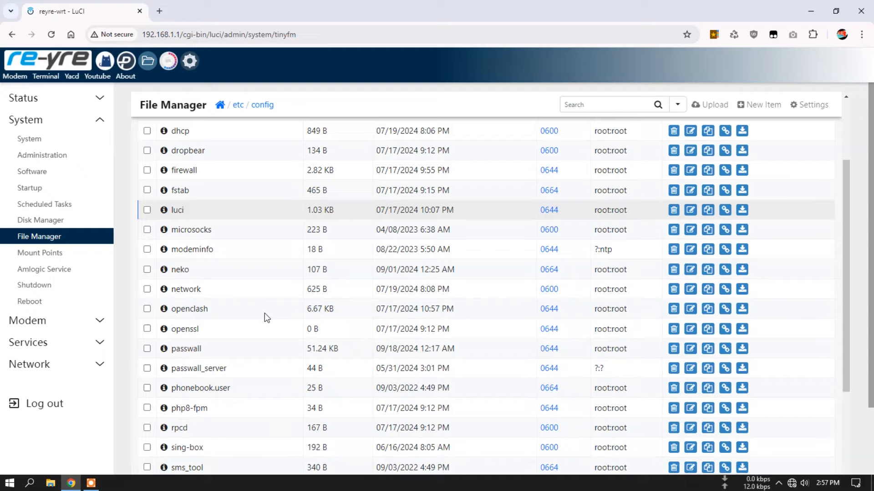
{"action": "left_click", "coordinate": [187, 349]}
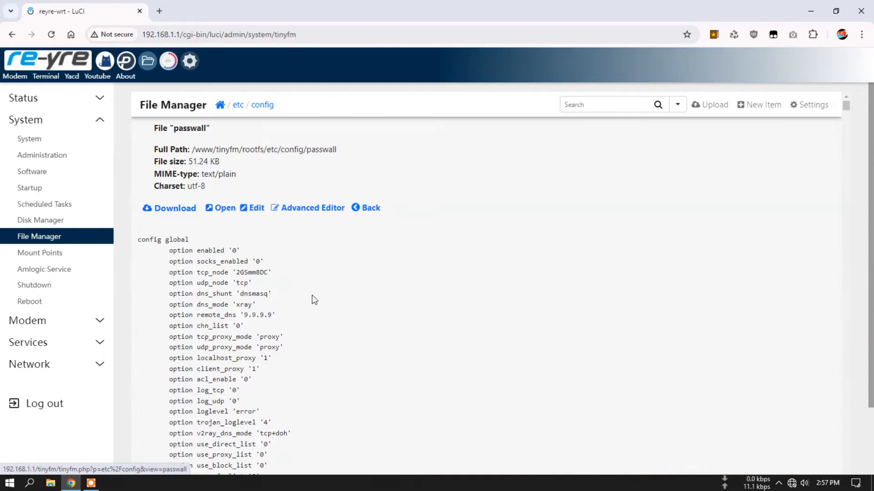
{"action": "left_click", "coordinate": [321, 210]}
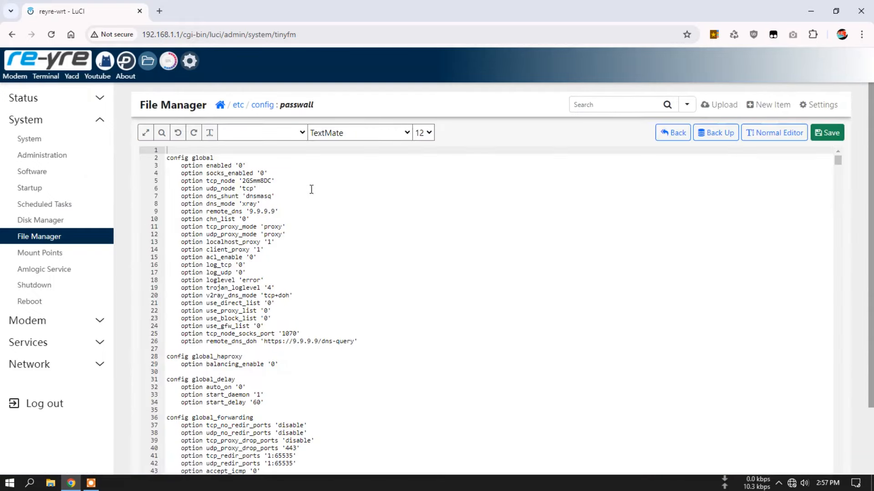
Set the address option of the Vmess-1 and Vmess-2 nodes in the passwall file to dimain.com.
{"action": "scroll", "coordinate": [258, 218], "scroll_direction": "down", "scroll_amount": 4}
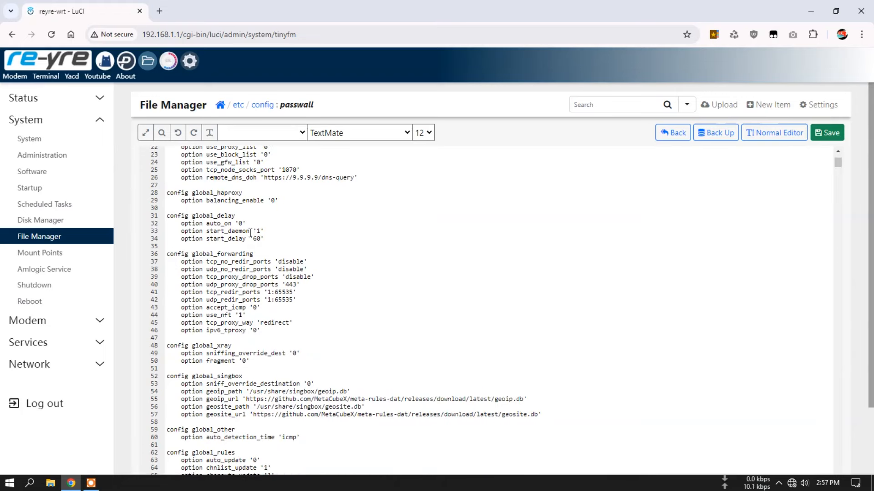
{"action": "scroll", "coordinate": [228, 290], "scroll_direction": "down", "scroll_amount": 2}
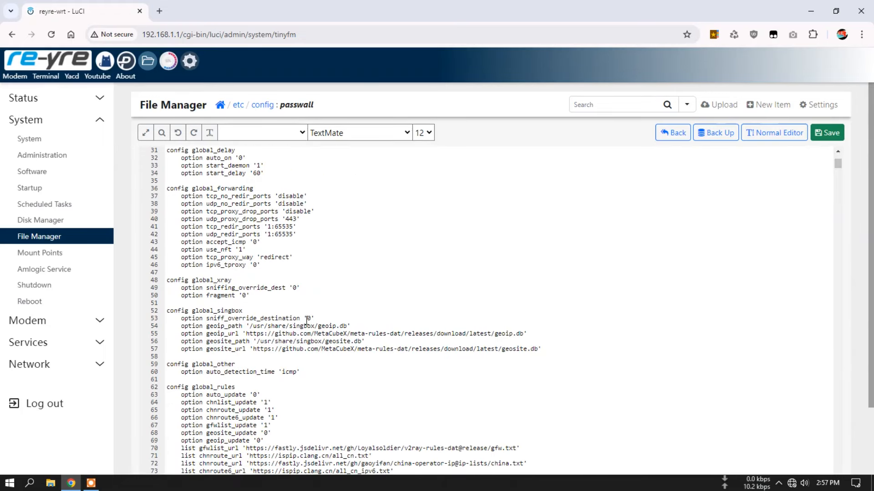
{"action": "scroll", "coordinate": [290, 315], "scroll_direction": "down", "scroll_amount": 8}
{"action": "scroll", "coordinate": [309, 322], "scroll_direction": "down", "scroll_amount": 2}
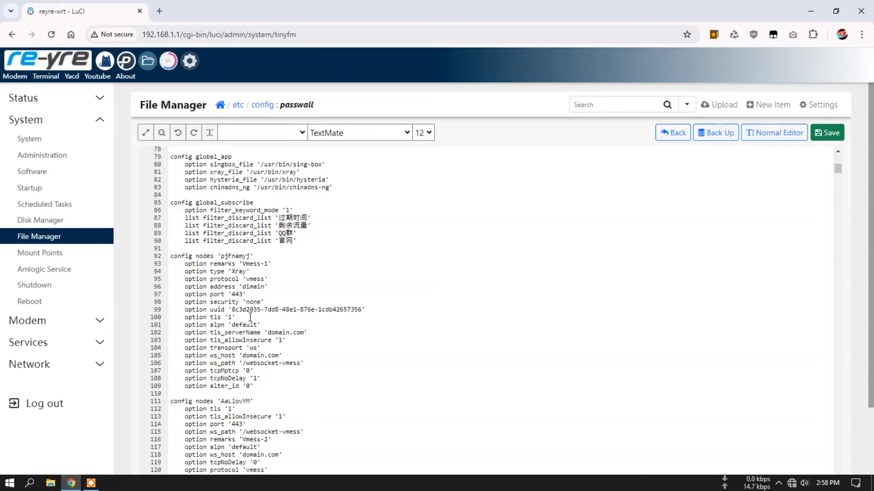
{"action": "left_click", "coordinate": [254, 287]}
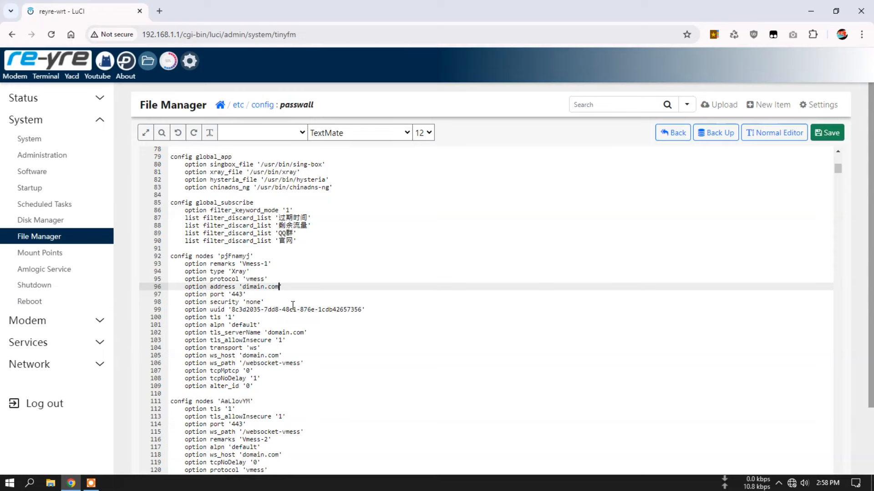
{"action": "scroll", "coordinate": [297, 306], "scroll_direction": "down", "scroll_amount": 3}
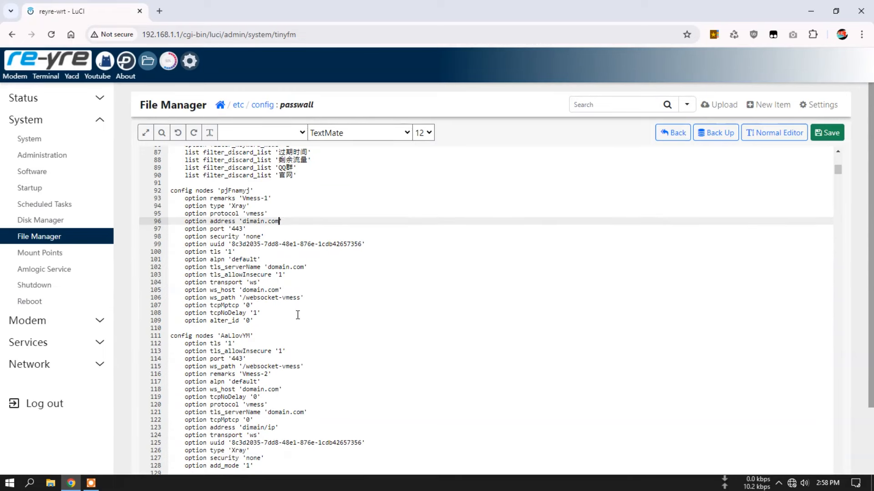
{"action": "scroll", "coordinate": [296, 312], "scroll_direction": "down", "scroll_amount": 1}
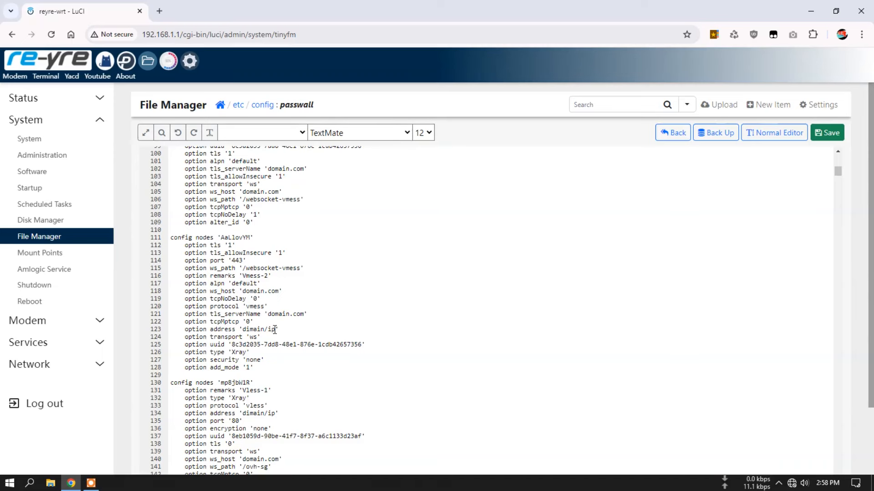
{"action": "left_click_drag", "start_coordinate": [275, 329], "coordinate": [264, 329]}
{"action": "key", "text": "BackSpace"}
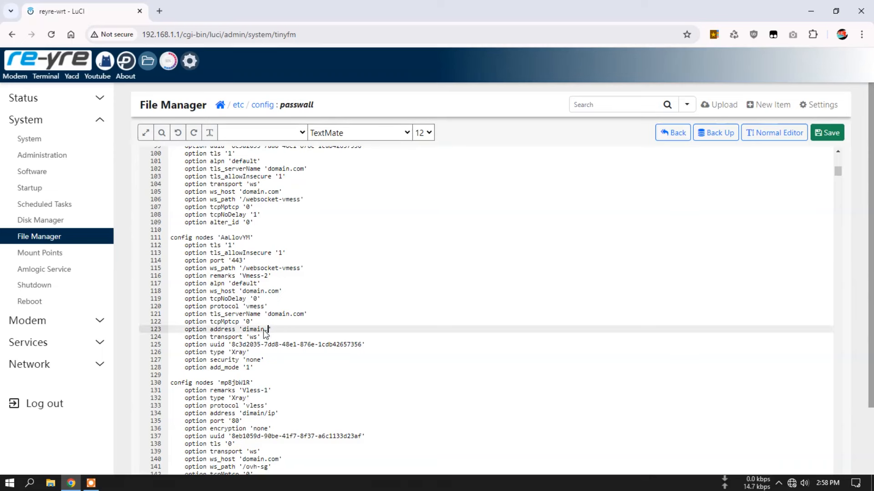
Set the address option of the Vless-1 and Vless-2 nodes in the passwall file to dimain.com.
{"action": "scroll", "coordinate": [291, 339], "scroll_direction": "down", "scroll_amount": 3}
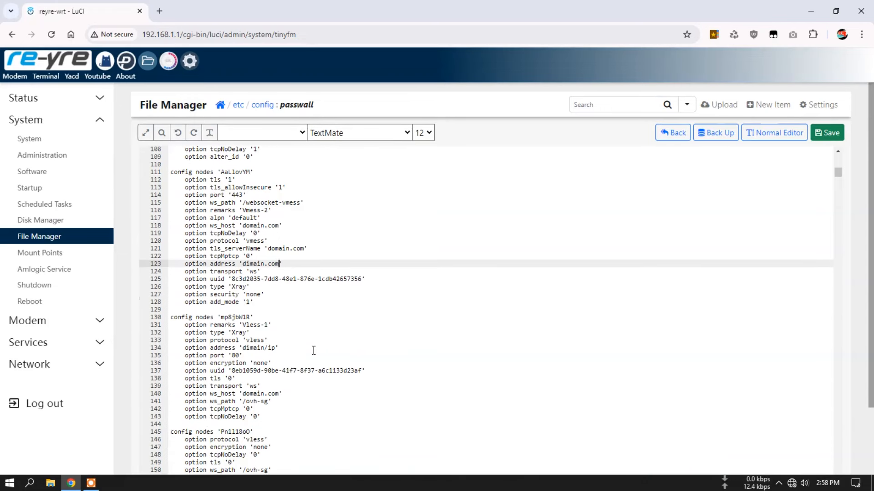
{"action": "left_click_drag", "start_coordinate": [263, 319], "coordinate": [273, 317]}
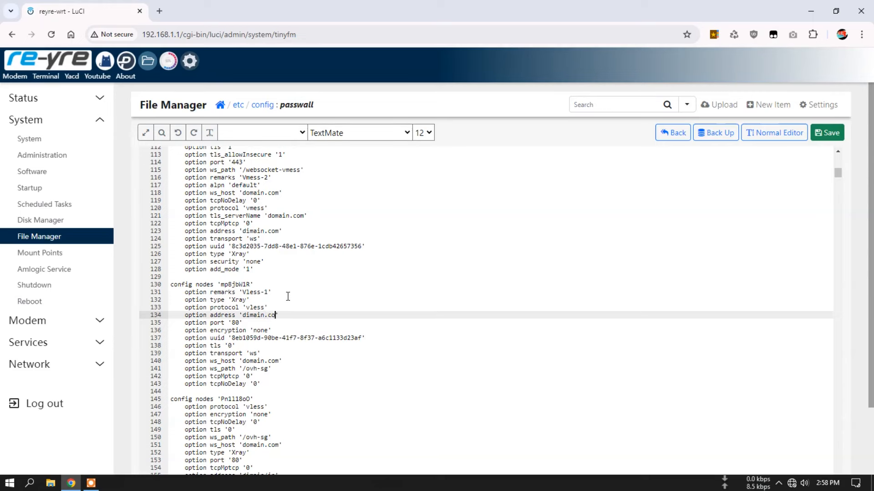
{"action": "scroll", "coordinate": [288, 300], "scroll_direction": "down", "scroll_amount": 2}
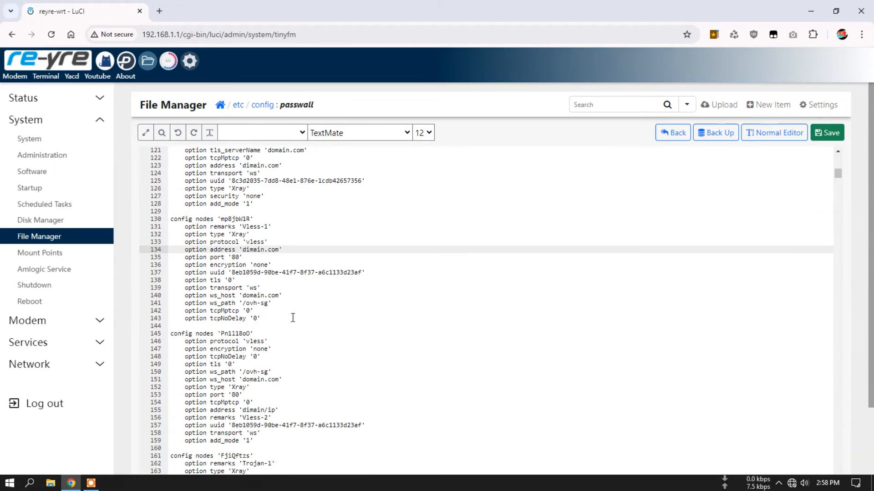
{"action": "scroll", "coordinate": [293, 319], "scroll_direction": "down", "scroll_amount": 2}
{"action": "left_click_drag", "start_coordinate": [264, 344], "coordinate": [275, 345]}
{"action": "type", "text": ".com"}
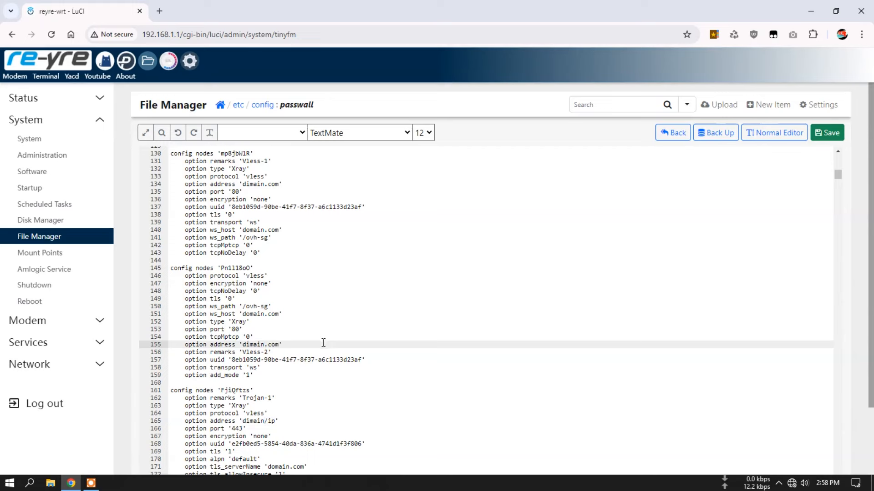
Set the address option of the Trojan-1 and Trojan-2 nodes to dimain.com and save the passwall file.
{"action": "scroll", "coordinate": [323, 343], "scroll_direction": "down", "scroll_amount": 2}
{"action": "left_click_drag", "start_coordinate": [265, 355], "coordinate": [271, 357]}
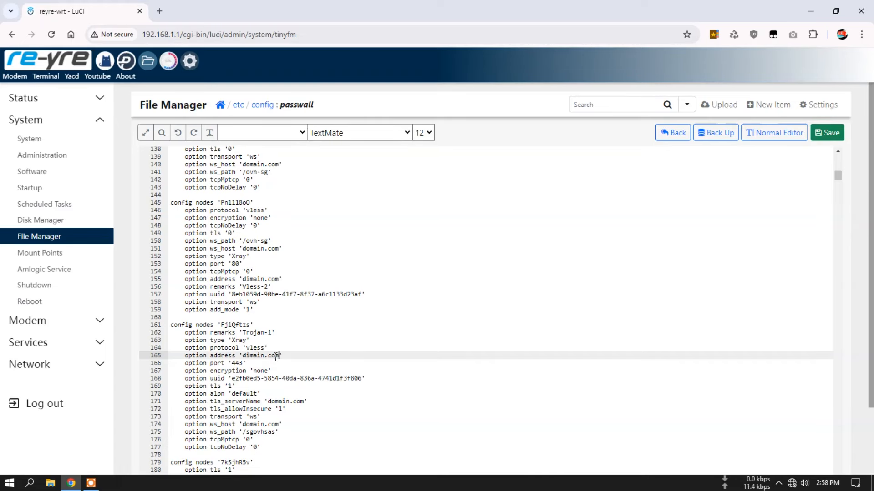
{"action": "scroll", "coordinate": [321, 363], "scroll_direction": "down", "scroll_amount": 2}
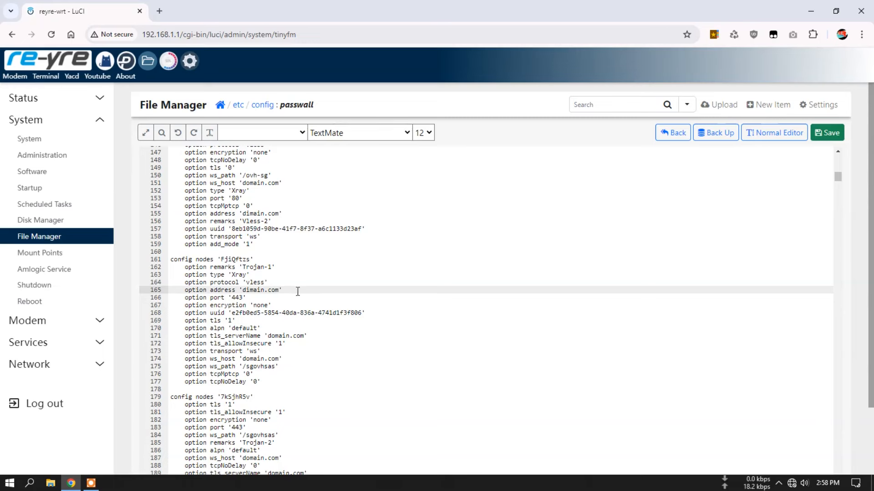
{"action": "scroll", "coordinate": [298, 291], "scroll_direction": "down", "scroll_amount": 1}
{"action": "scroll", "coordinate": [296, 302], "scroll_direction": "down", "scroll_amount": 2}
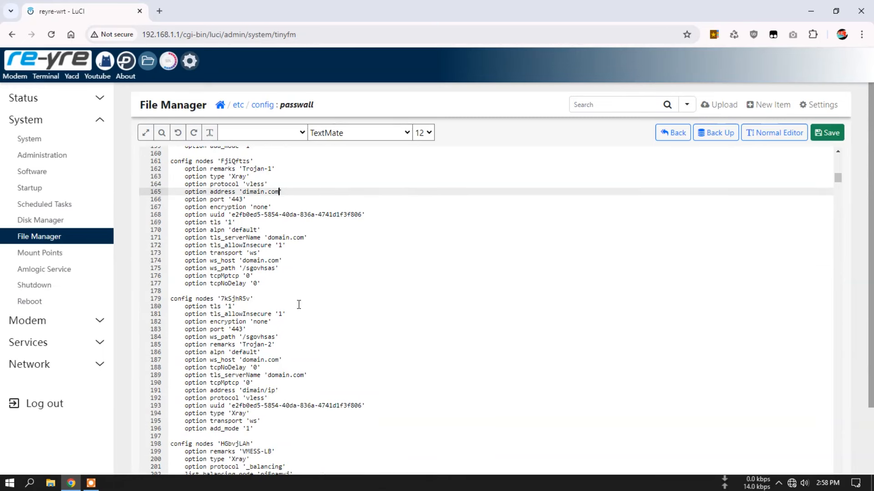
{"action": "left_click_drag", "start_coordinate": [264, 391], "coordinate": [273, 390]}
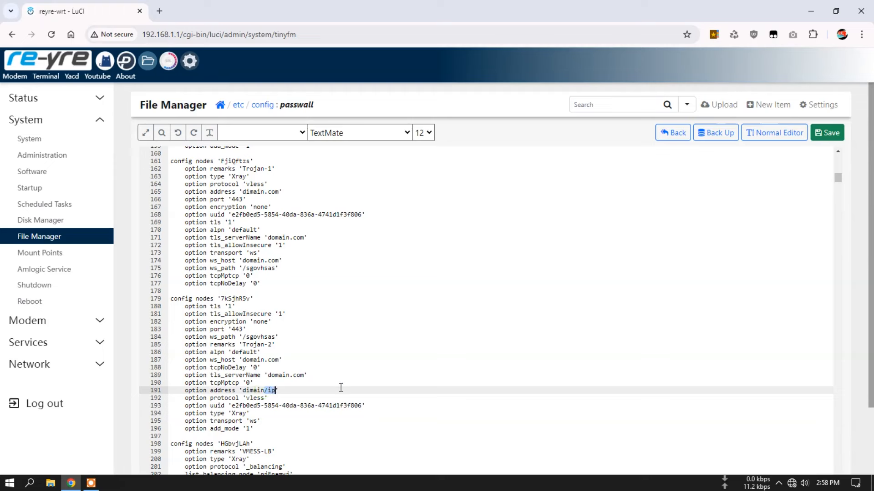
{"action": "type", "text": ".com"}
{"action": "scroll", "coordinate": [343, 387], "scroll_direction": "down", "scroll_amount": 5}
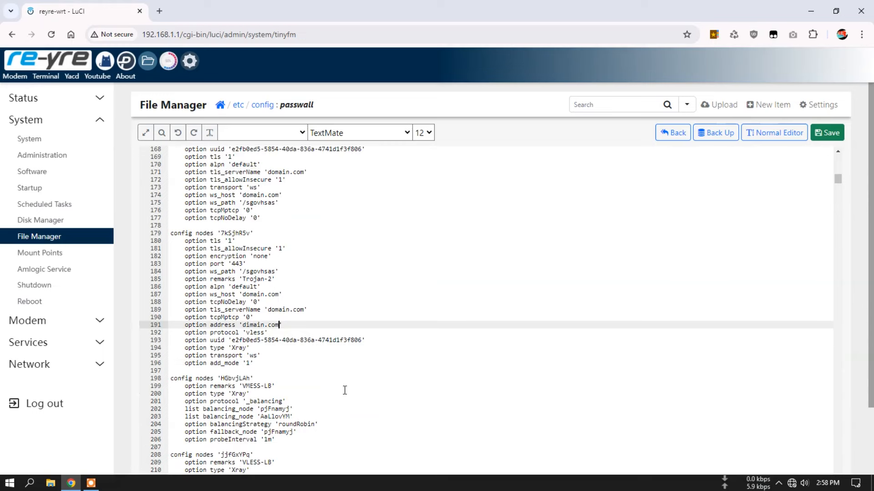
{"action": "left_click", "coordinate": [828, 133]}
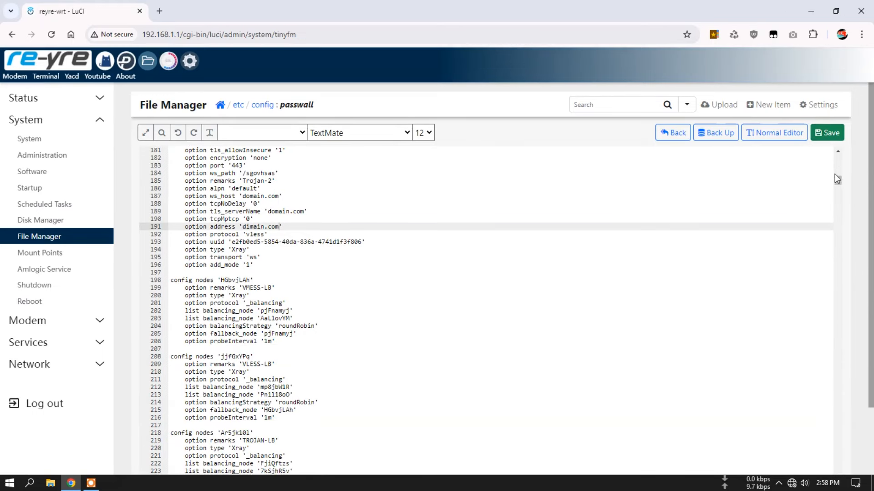
Open Pass Wall's basic settings and review the TCP node and the nodes assigned to the shunt rules.
{"action": "left_click", "coordinate": [126, 63]}
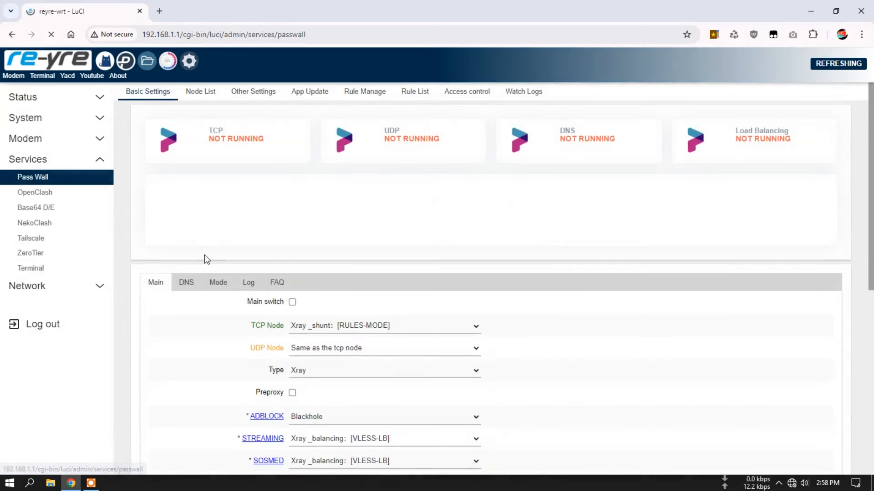
{"action": "scroll", "coordinate": [204, 257], "scroll_direction": "down", "scroll_amount": 4}
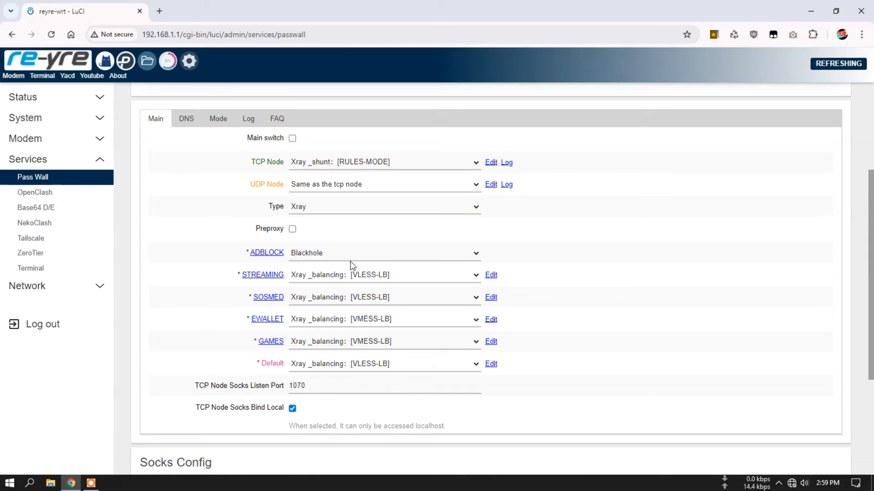
{"action": "left_click", "coordinate": [50, 483]}
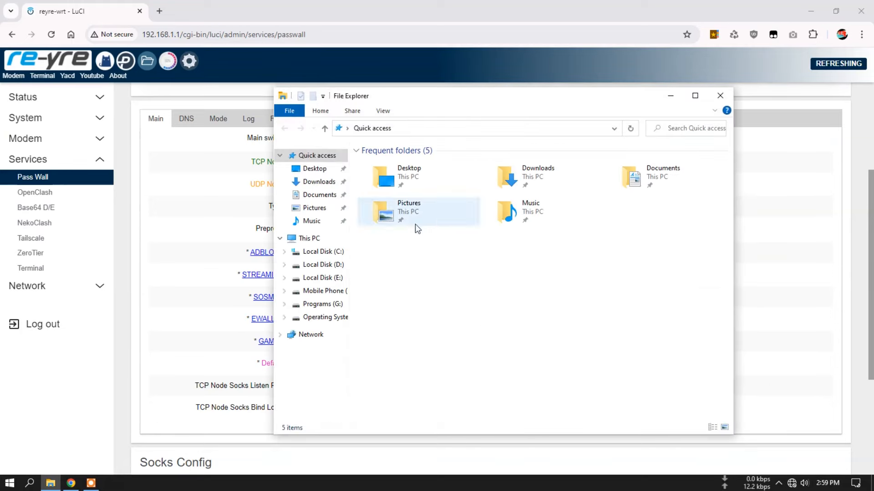
{"action": "left_click", "coordinate": [717, 99]}
{"action": "scroll", "coordinate": [573, 387], "scroll_direction": "up", "scroll_amount": 2}
{"action": "scroll", "coordinate": [573, 387], "scroll_direction": "down", "scroll_amount": 2}
{"action": "scroll", "coordinate": [363, 342], "scroll_direction": "up", "scroll_amount": 3}
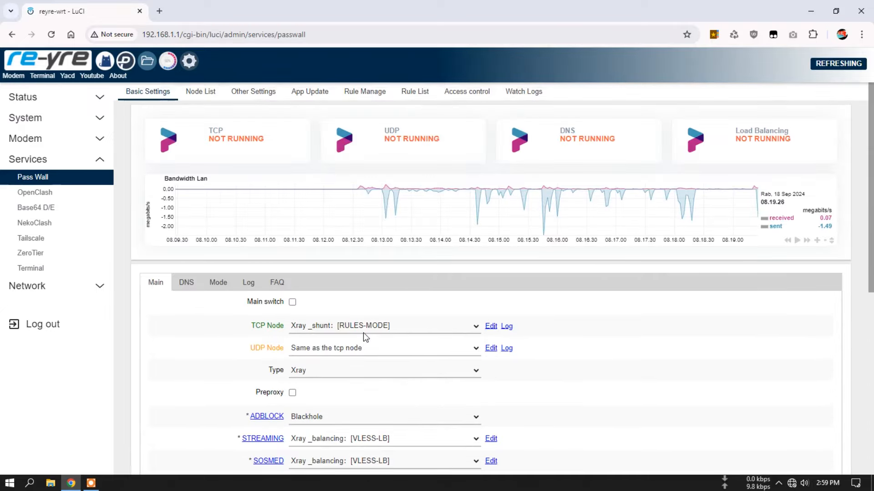
Open the Trojan-2 node from the node list and switch its protocol to Trojan without saving.
{"action": "left_click", "coordinate": [206, 94]}
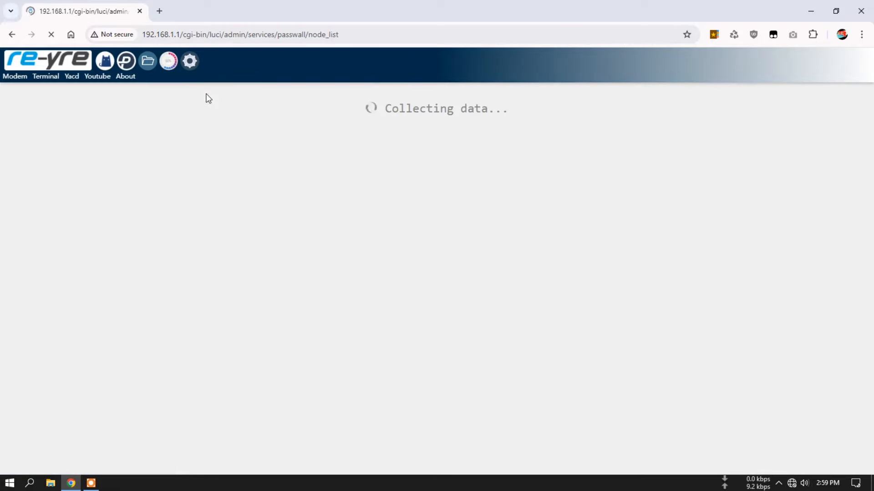
{"action": "scroll", "coordinate": [455, 309], "scroll_direction": "down", "scroll_amount": 3}
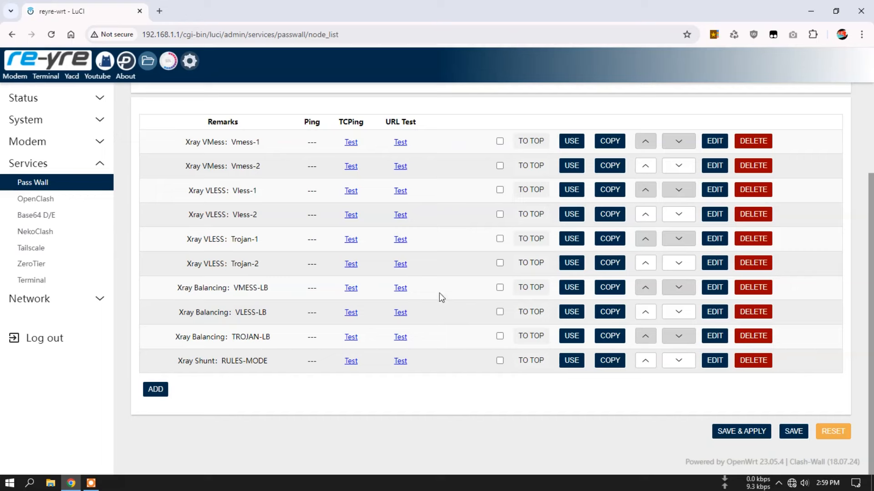
{"action": "left_click", "coordinate": [717, 264]}
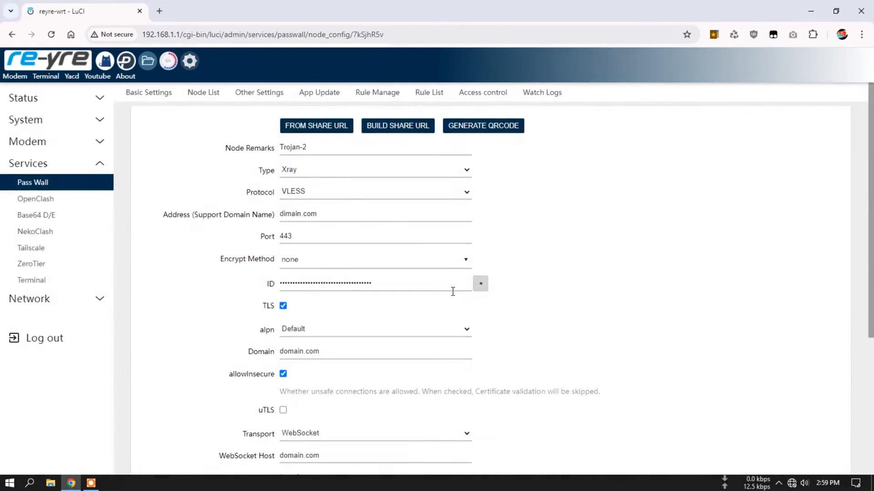
{"action": "left_click", "coordinate": [335, 193]}
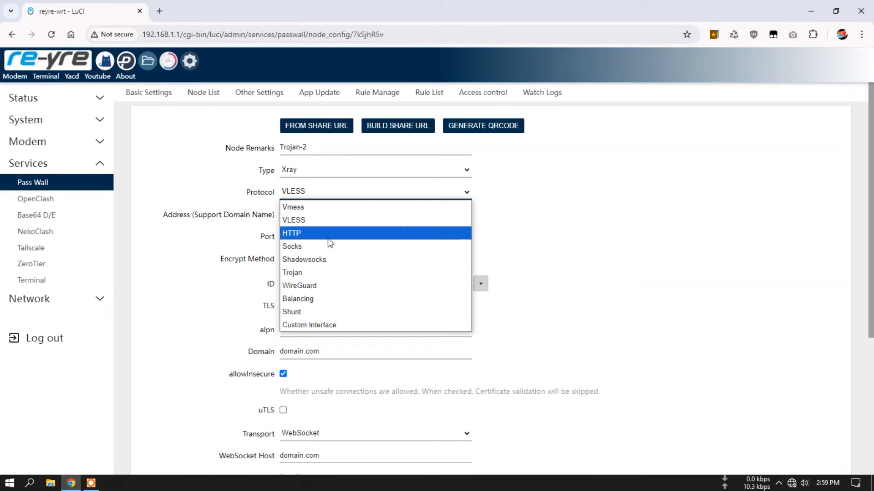
{"action": "left_click", "coordinate": [321, 273]}
{"action": "scroll", "coordinate": [618, 298], "scroll_direction": "down", "scroll_amount": 5}
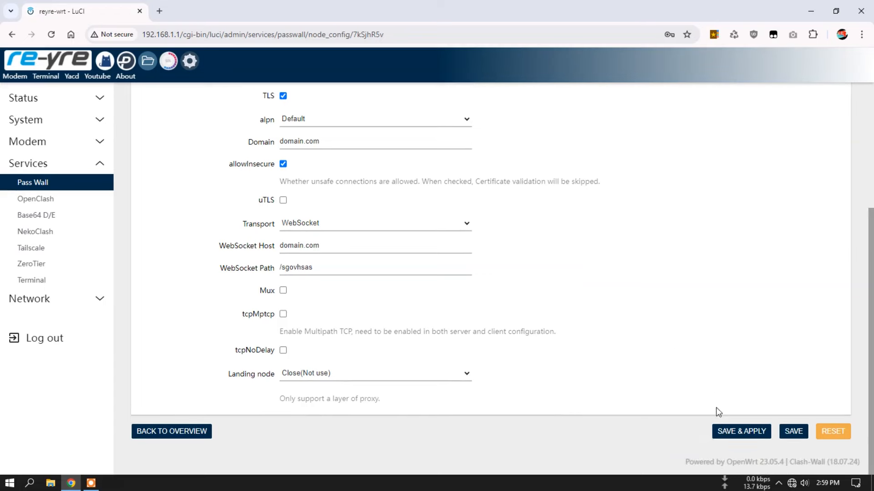
{"action": "scroll", "coordinate": [509, 241], "scroll_direction": "up", "scroll_amount": 5}
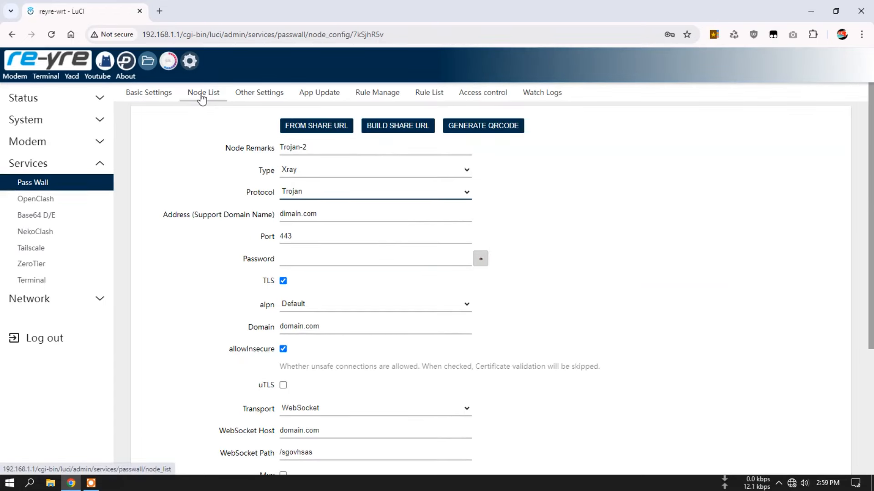
Open the passwall file from etc/config in the file manager's advanced editor and examine the Vmess node entries.
{"action": "left_click", "coordinate": [147, 61]}
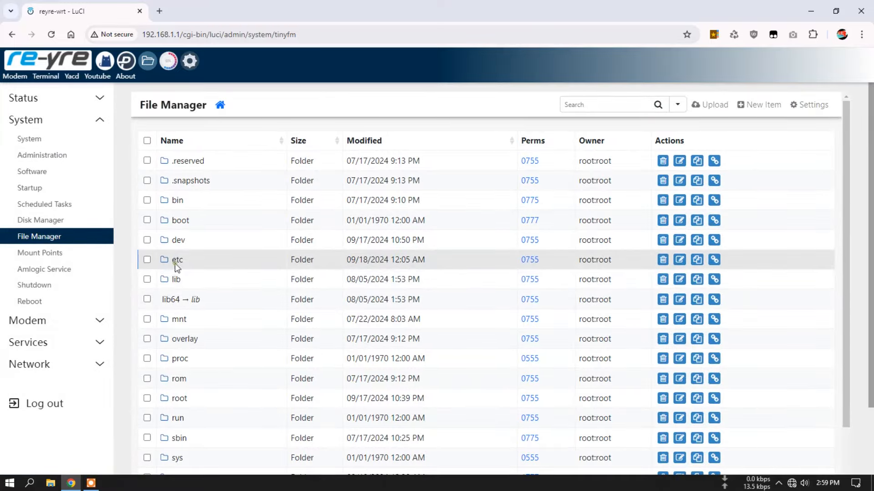
{"action": "left_click", "coordinate": [175, 261]}
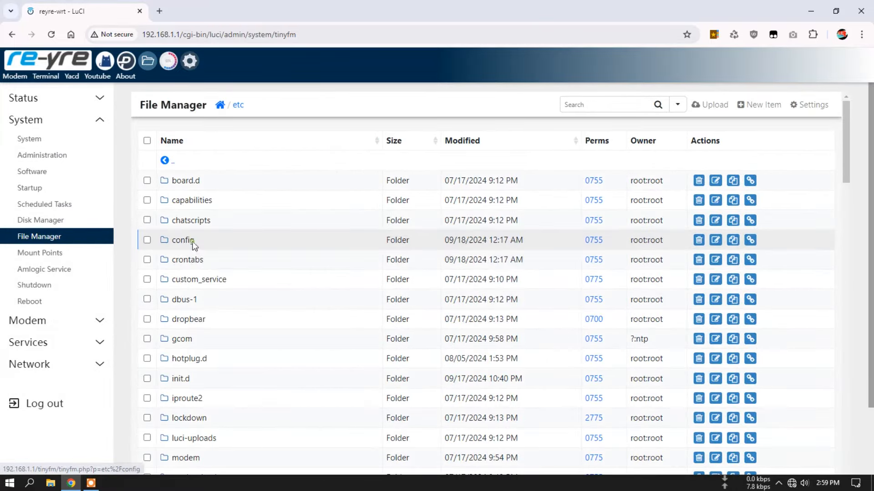
{"action": "left_click", "coordinate": [187, 241]}
{"action": "scroll", "coordinate": [234, 345], "scroll_direction": "down", "scroll_amount": 2}
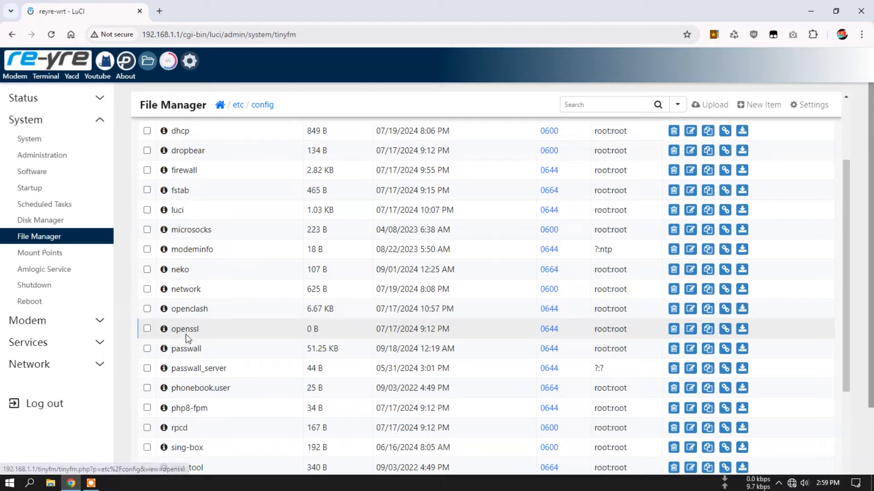
{"action": "left_click", "coordinate": [187, 349]}
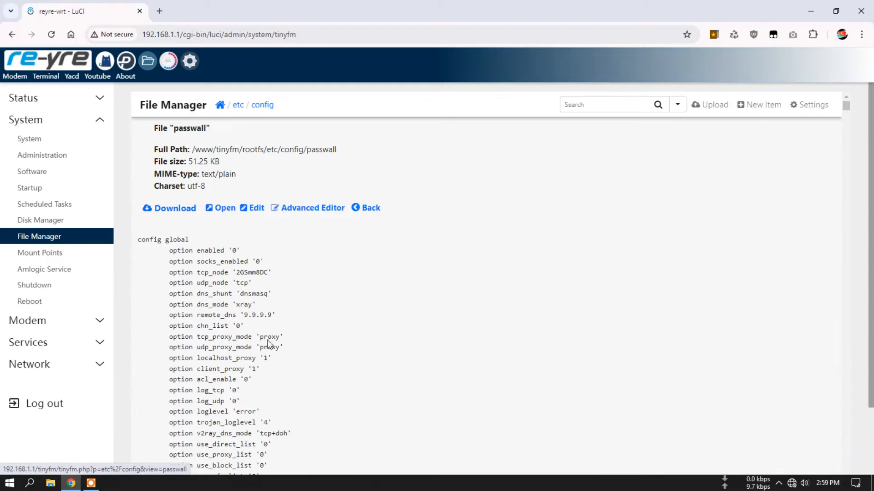
{"action": "left_click", "coordinate": [308, 209]}
{"action": "scroll", "coordinate": [314, 267], "scroll_direction": "down", "scroll_amount": 10}
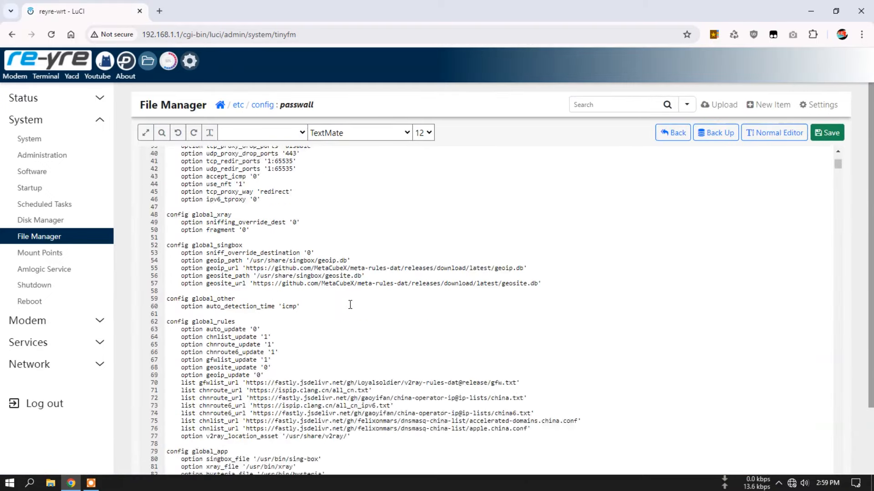
{"action": "scroll", "coordinate": [322, 309], "scroll_direction": "down", "scroll_amount": 3}
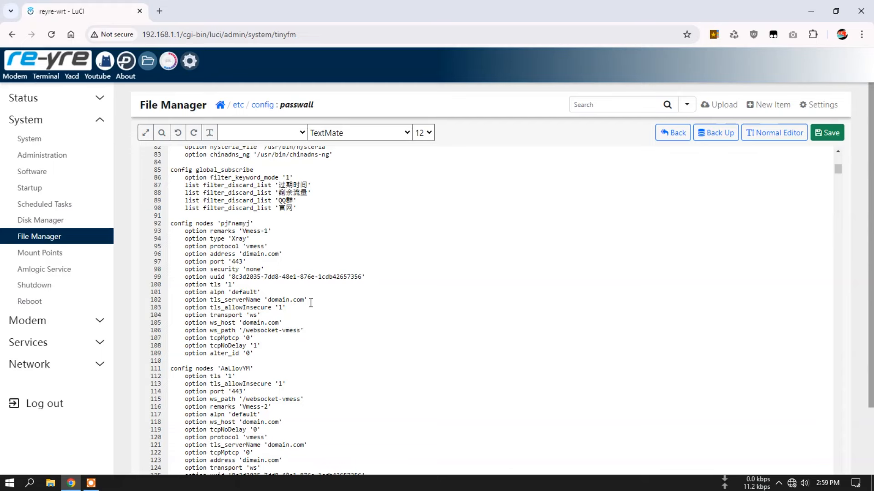
Return to the router's config folder and delete the old passwall file from the computer's Downloads folder in File Explorer.
{"action": "left_click", "coordinate": [263, 108]}
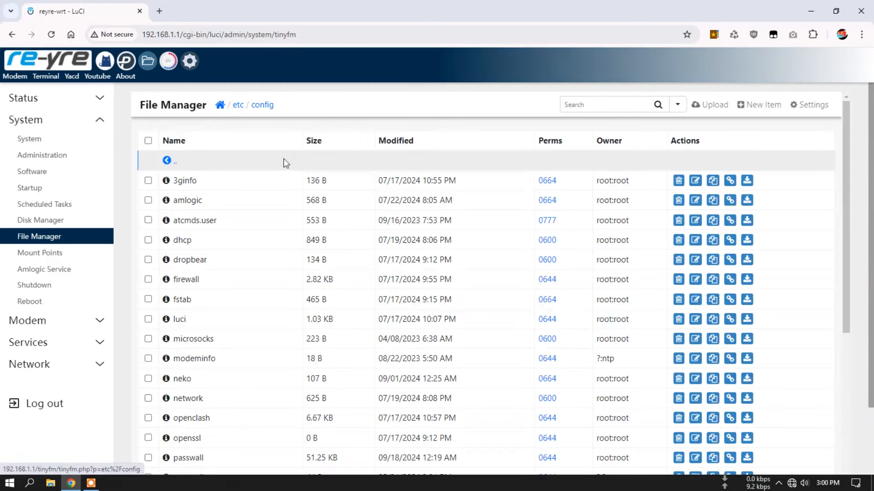
{"action": "scroll", "coordinate": [498, 305], "scroll_direction": "down", "scroll_amount": 2}
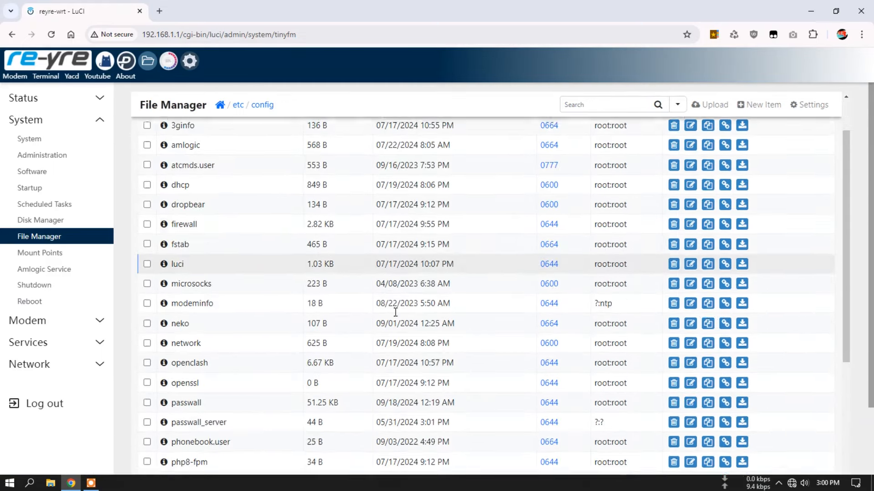
{"action": "left_click", "coordinate": [49, 484]}
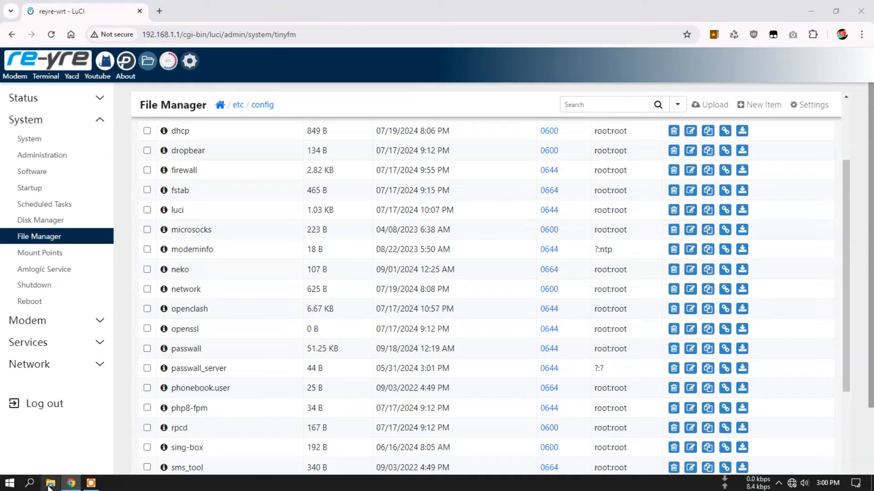
{"action": "double_click", "coordinate": [517, 176]}
{"action": "right_click", "coordinate": [403, 322]}
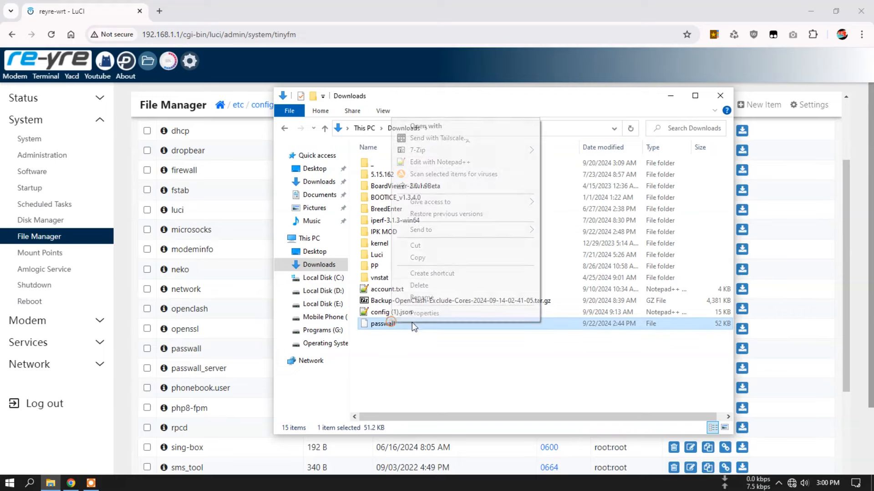
{"action": "left_click", "coordinate": [425, 285]}
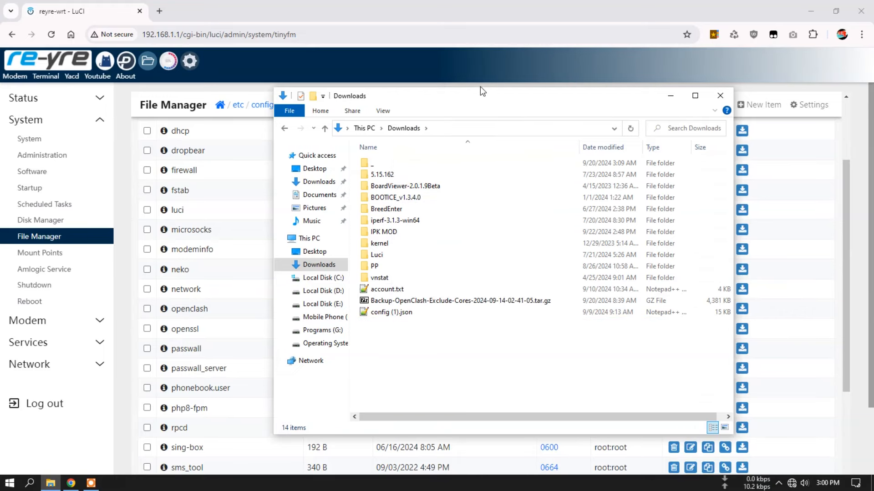
{"action": "left_click", "coordinate": [479, 87]}
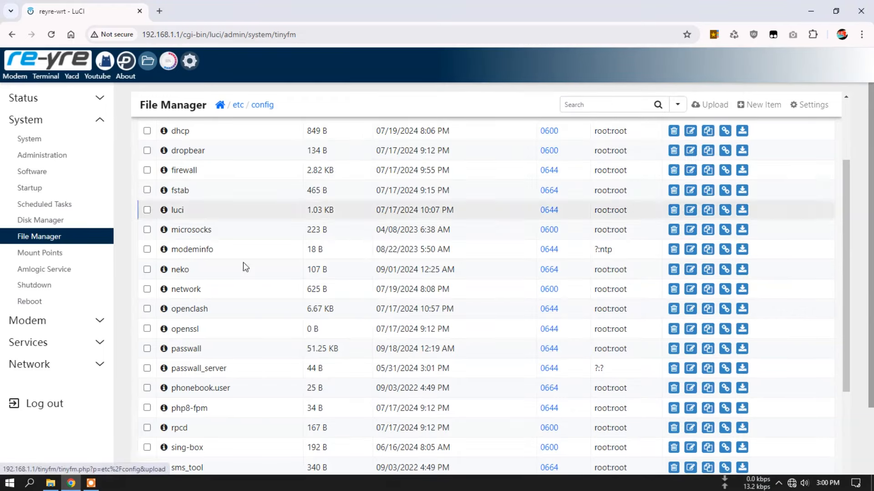
Download the passwall file from the router's etc/config folder to the computer.
{"action": "left_click", "coordinate": [184, 350]}
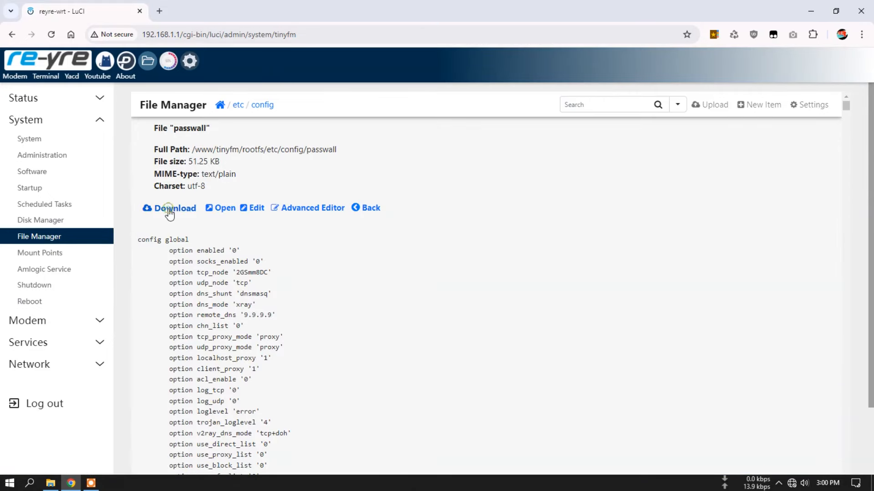
{"action": "left_click", "coordinate": [172, 210]}
{"action": "left_click", "coordinate": [784, 60]}
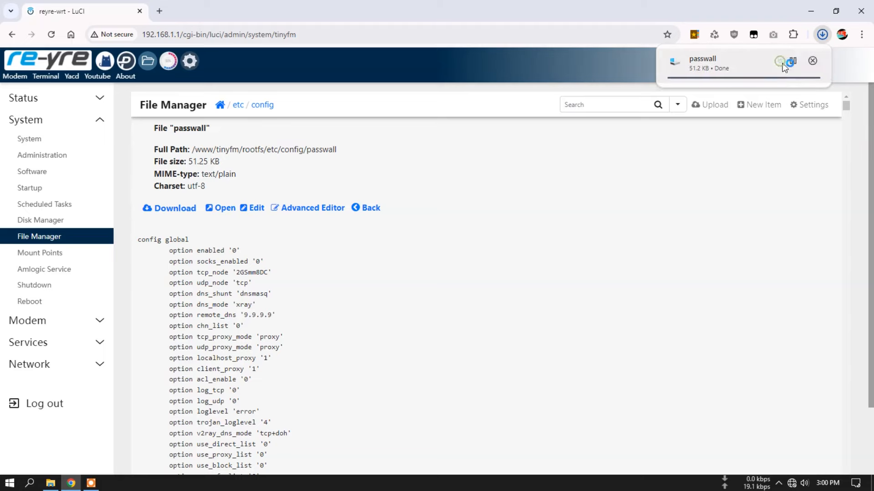
Open the downloaded passwall file in Notepad++, examine its node entries, and return to the router's config folder.
{"action": "left_click", "coordinate": [51, 482]}
{"action": "left_click", "coordinate": [381, 324]}
{"action": "right_click", "coordinate": [406, 328]}
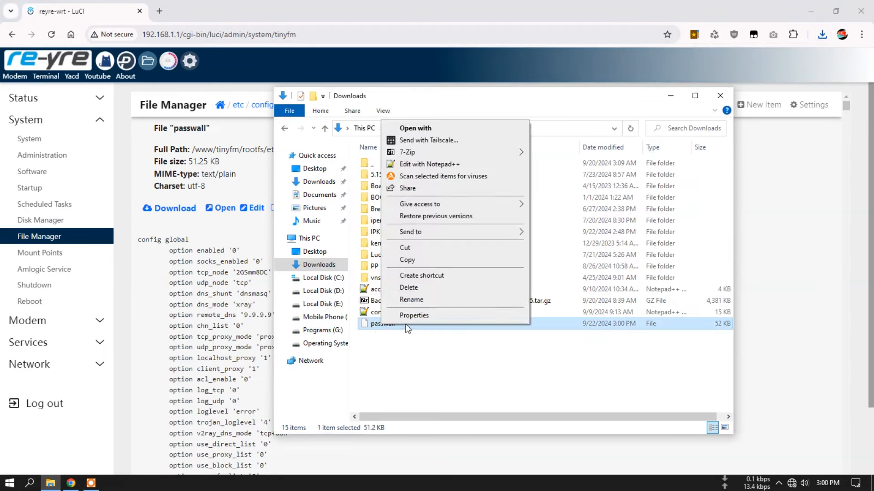
{"action": "left_click", "coordinate": [461, 163]}
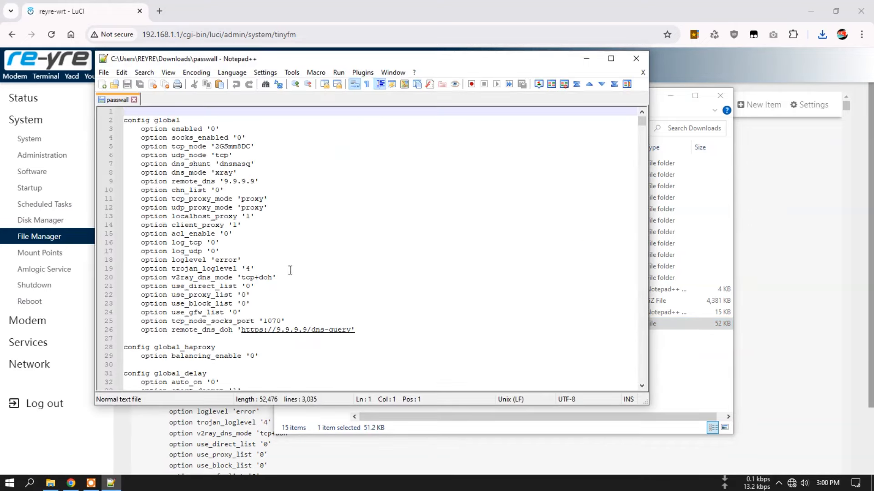
{"action": "scroll", "coordinate": [288, 271], "scroll_direction": "down", "scroll_amount": 17}
{"action": "scroll", "coordinate": [289, 271], "scroll_direction": "down", "scroll_amount": 20}
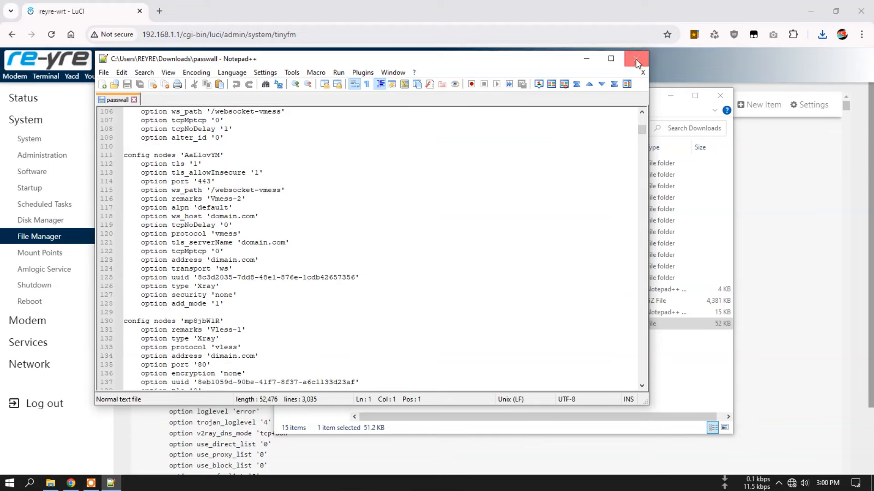
{"action": "left_click", "coordinate": [636, 59]}
{"action": "left_click", "coordinate": [725, 96]}
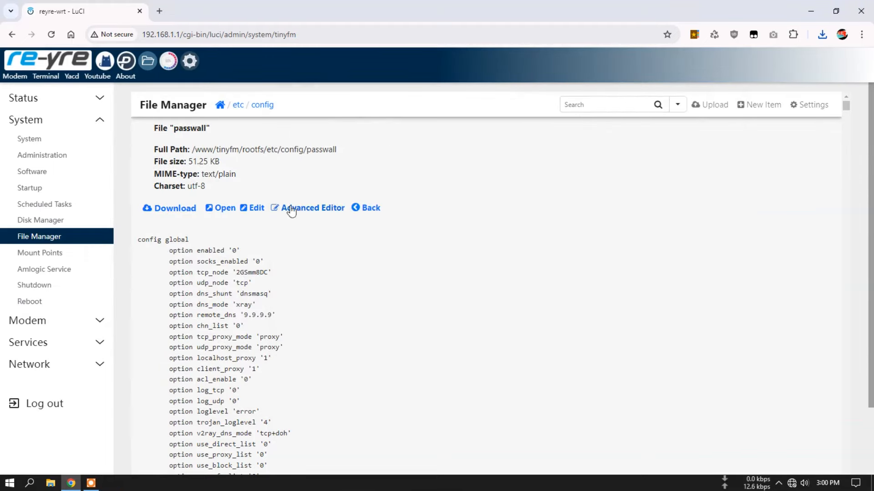
{"action": "left_click", "coordinate": [371, 210]}
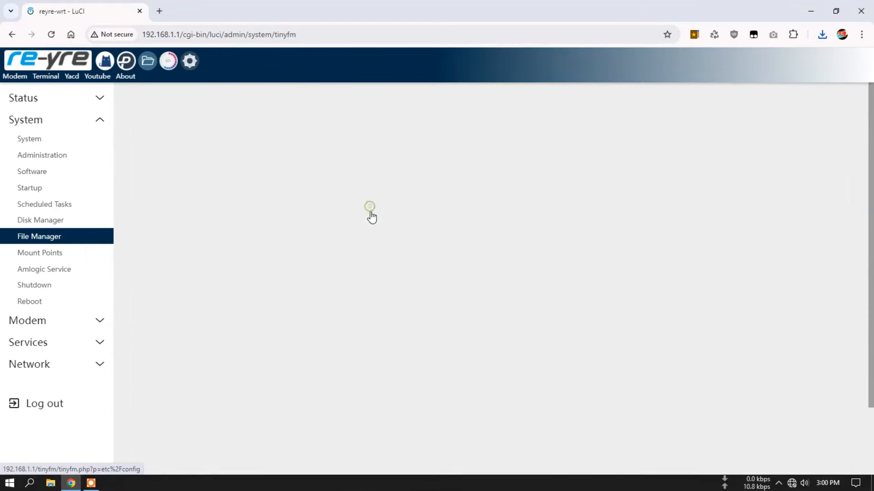
Delete the passwall file from the router's etc/config folder and check the Pass Wall basic settings page.
{"action": "scroll", "coordinate": [319, 341], "scroll_direction": "down", "scroll_amount": 3}
{"action": "left_click", "coordinate": [147, 294]}
{"action": "left_click", "coordinate": [674, 294]}
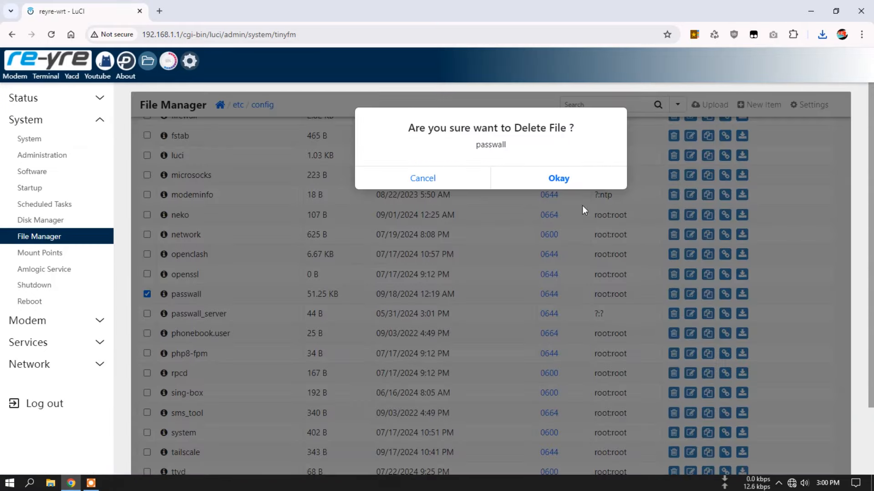
{"action": "left_click", "coordinate": [559, 179]}
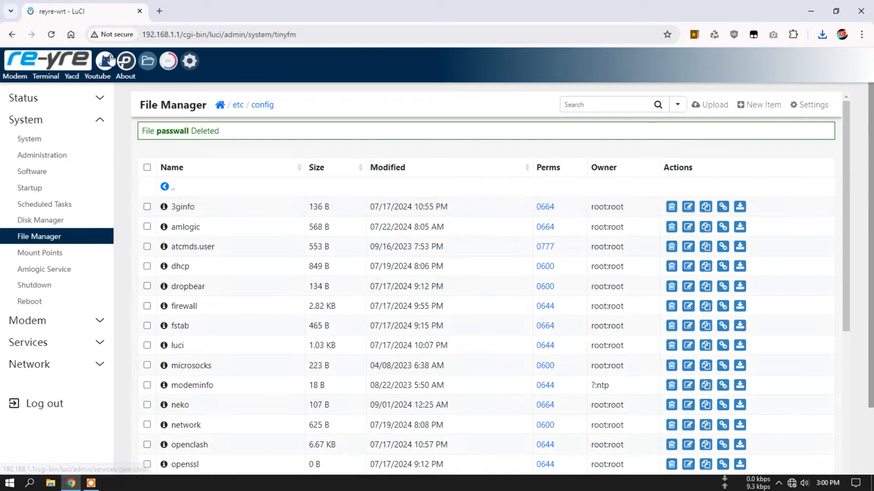
{"action": "left_click", "coordinate": [136, 61]}
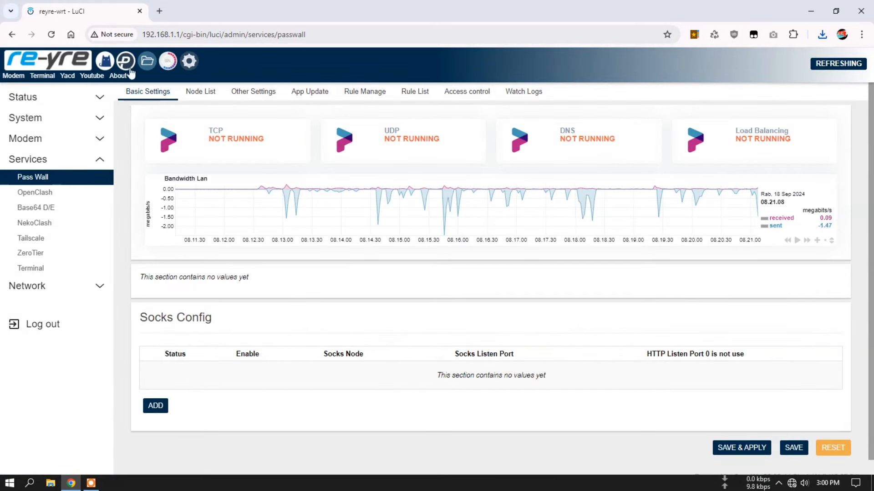
Return to the router's etc/config folder and upload the passwall file from the computer's Downloads folder.
{"action": "left_click", "coordinate": [149, 63]}
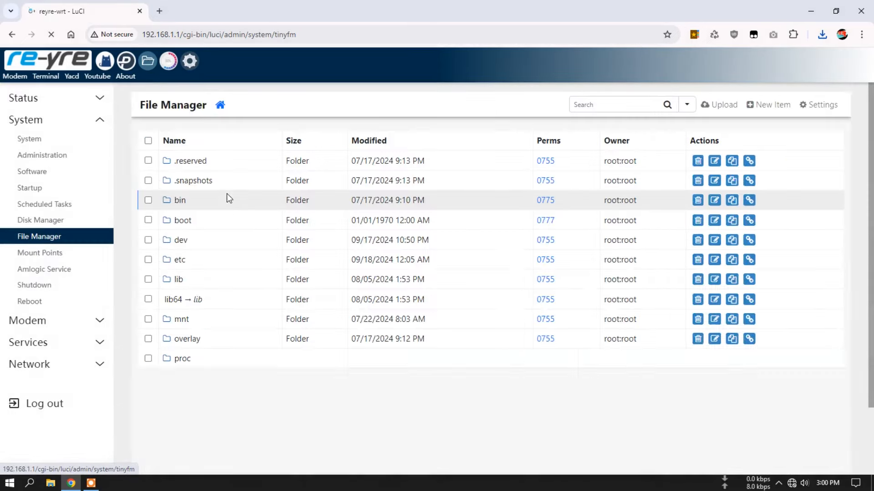
{"action": "left_click", "coordinate": [177, 260]}
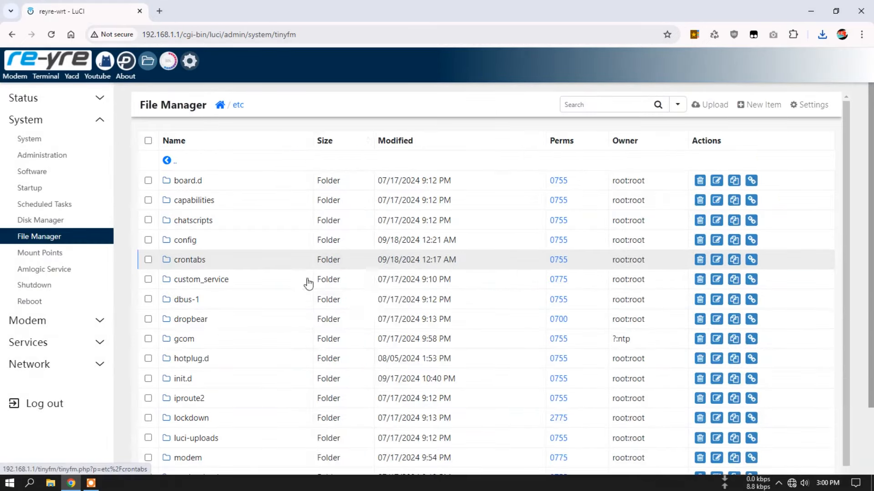
{"action": "left_click", "coordinate": [183, 240]}
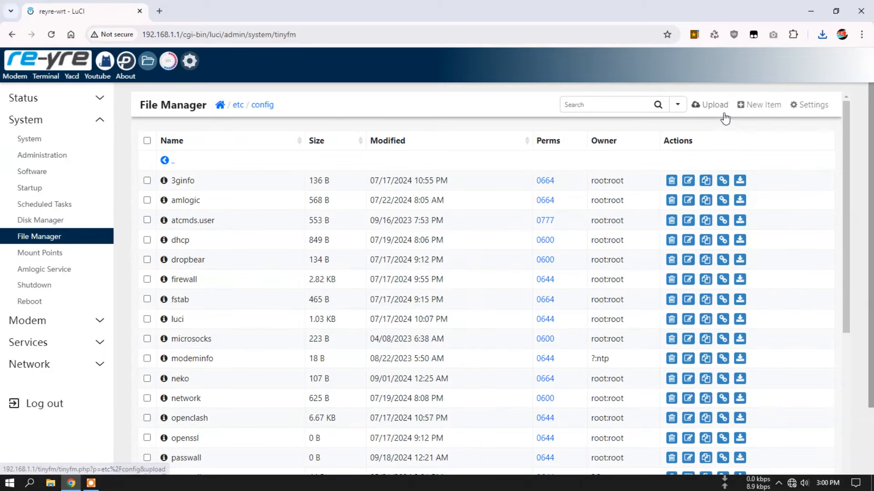
{"action": "left_click", "coordinate": [715, 106]}
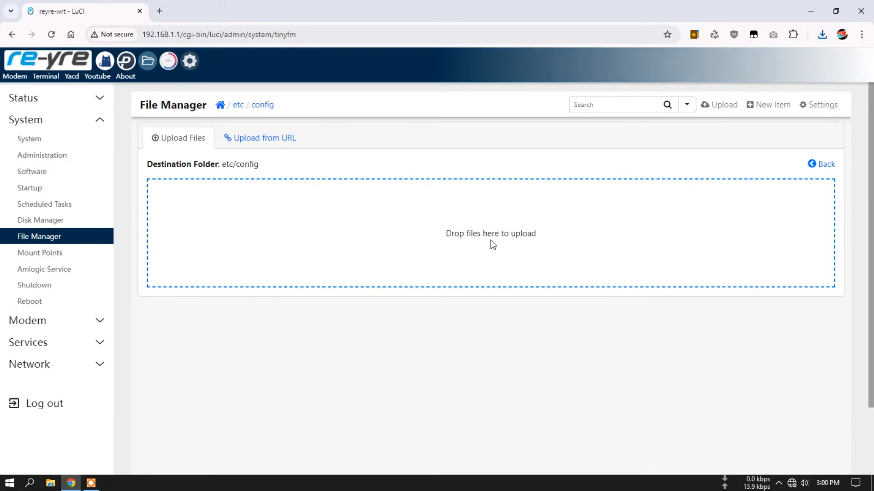
{"action": "left_click", "coordinate": [488, 242]}
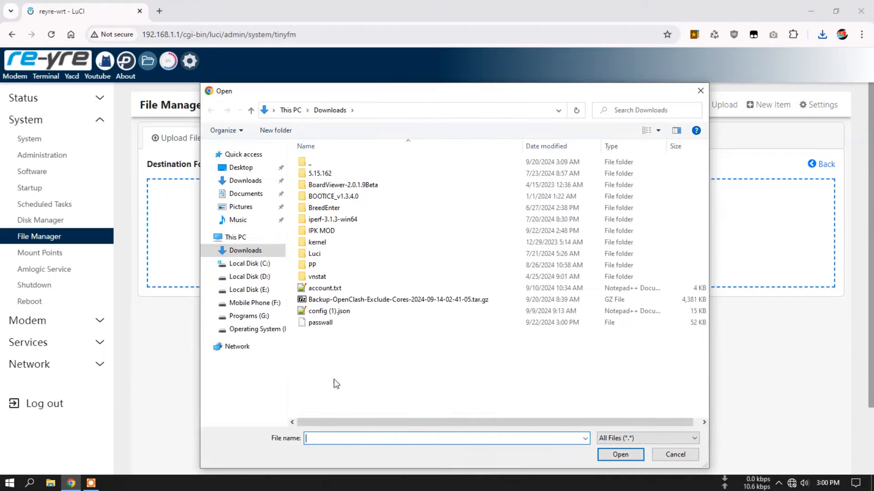
{"action": "double_click", "coordinate": [323, 320]}
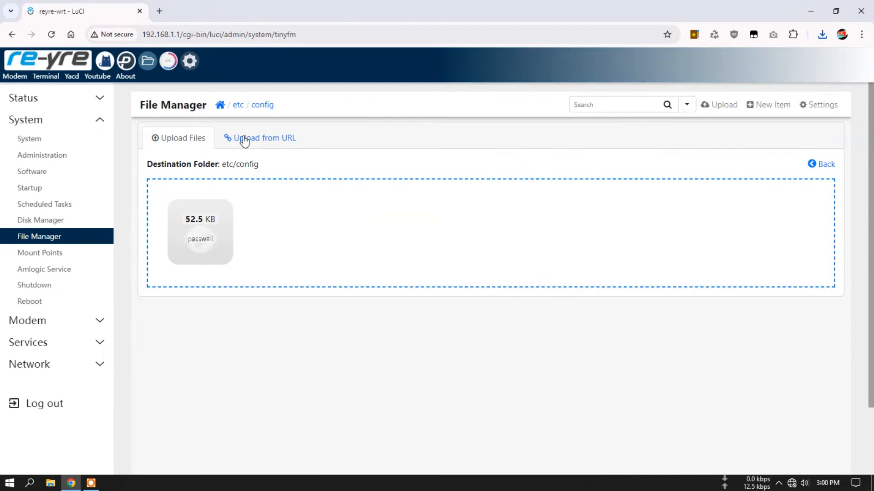
Leave the upload page for the etc folder and check whether Pass Wall's basic settings show the uploaded configuration.
{"action": "left_click", "coordinate": [238, 105]}
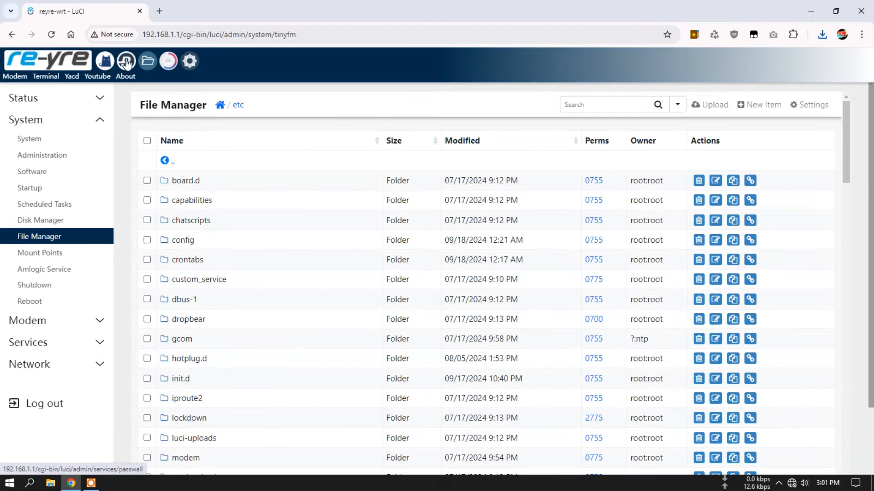
{"action": "scroll", "coordinate": [232, 379], "scroll_direction": "down", "scroll_amount": 2}
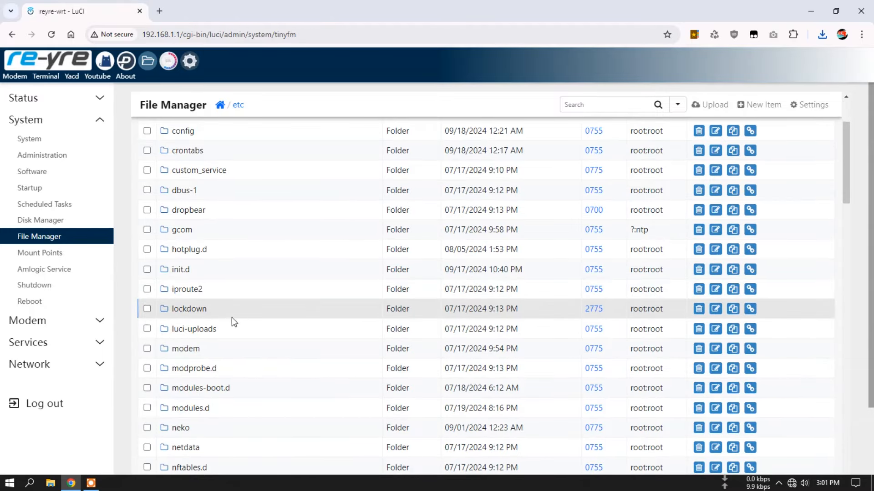
{"action": "left_click_drag", "start_coordinate": [215, 308], "coordinate": [177, 309]}
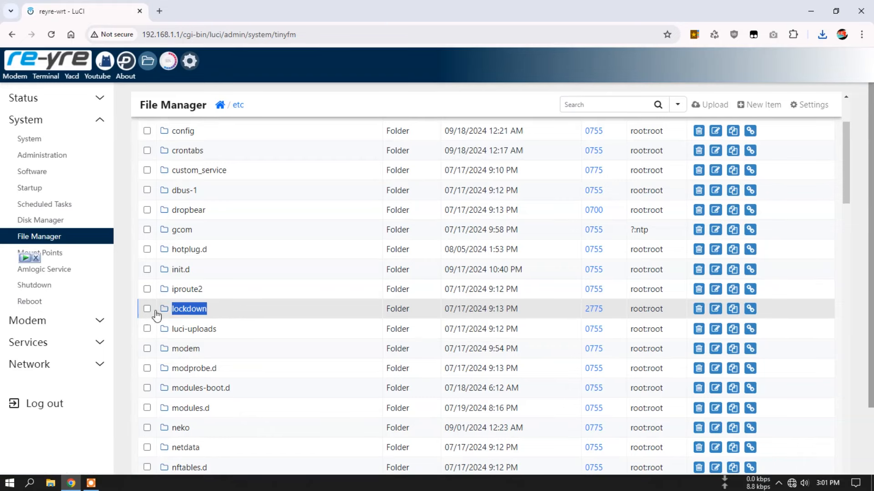
{"action": "left_click", "coordinate": [125, 307]}
{"action": "scroll", "coordinate": [293, 273], "scroll_direction": "up", "scroll_amount": 1}
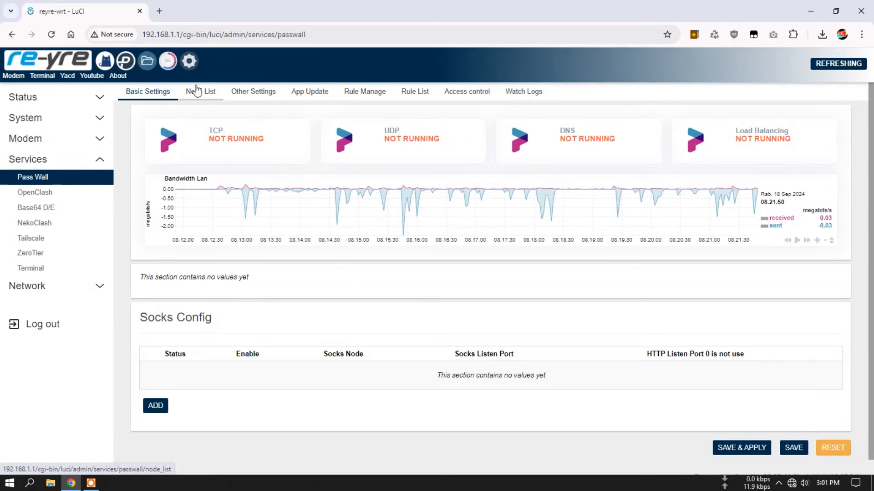
Go back to etc/config in the file manager and delete the empty passwall file.
{"action": "left_click", "coordinate": [147, 60]}
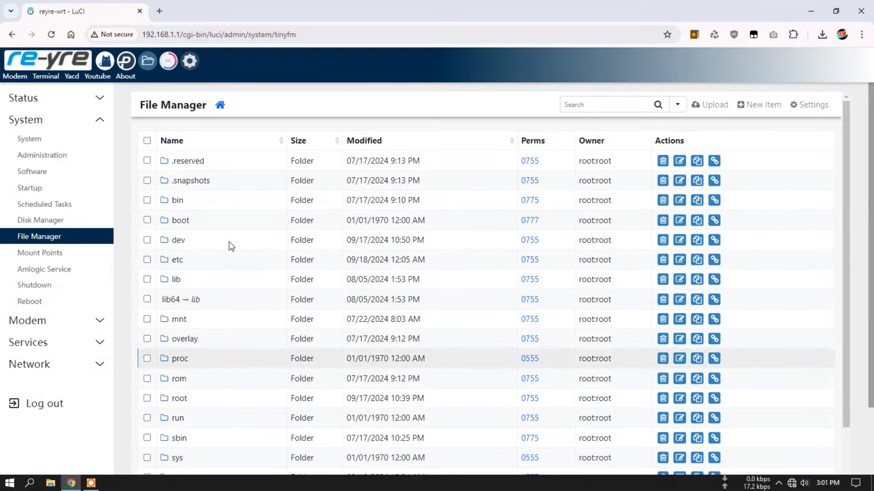
{"action": "left_click", "coordinate": [177, 259]}
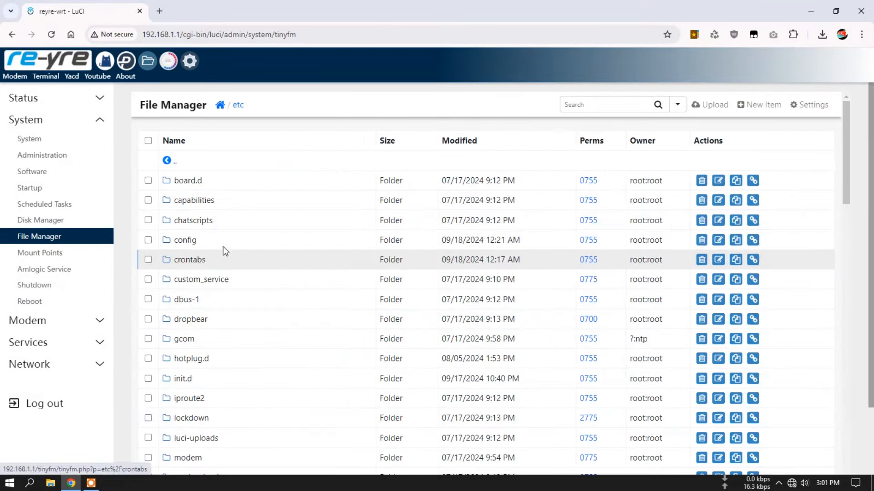
{"action": "left_click", "coordinate": [190, 240]}
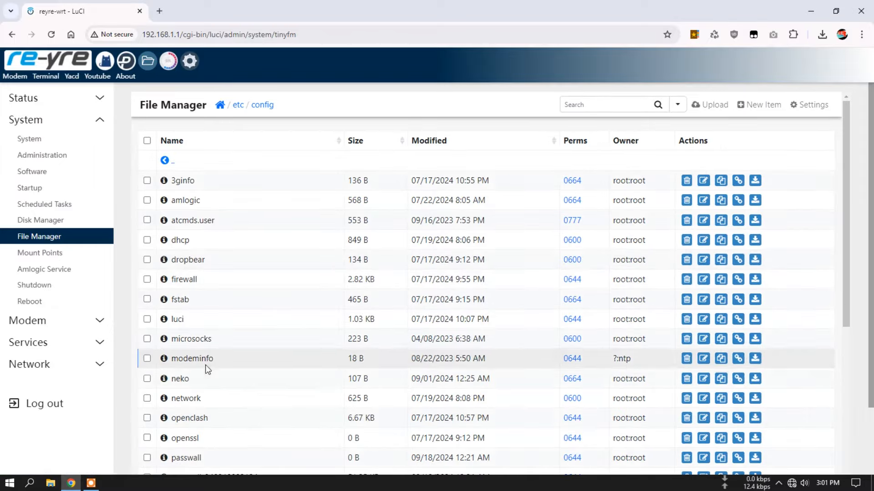
{"action": "scroll", "coordinate": [207, 410], "scroll_direction": "down", "scroll_amount": 1}
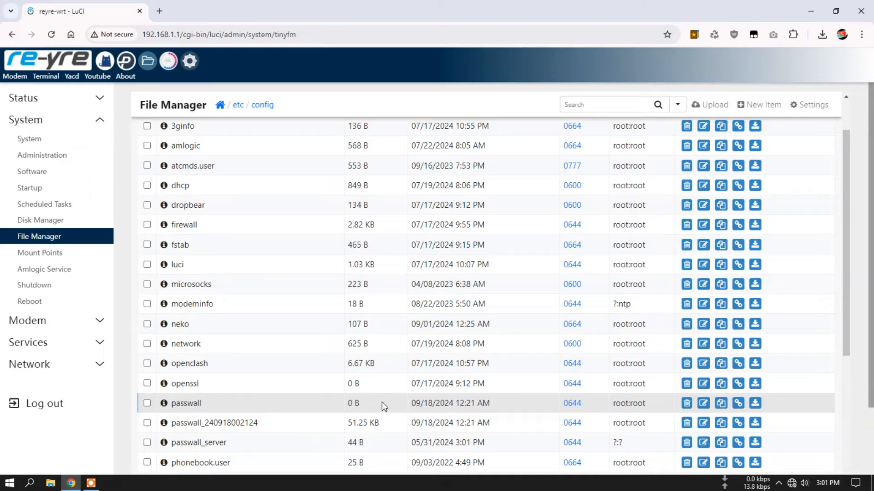
{"action": "left_click", "coordinate": [685, 403]}
{"action": "left_click", "coordinate": [557, 177]}
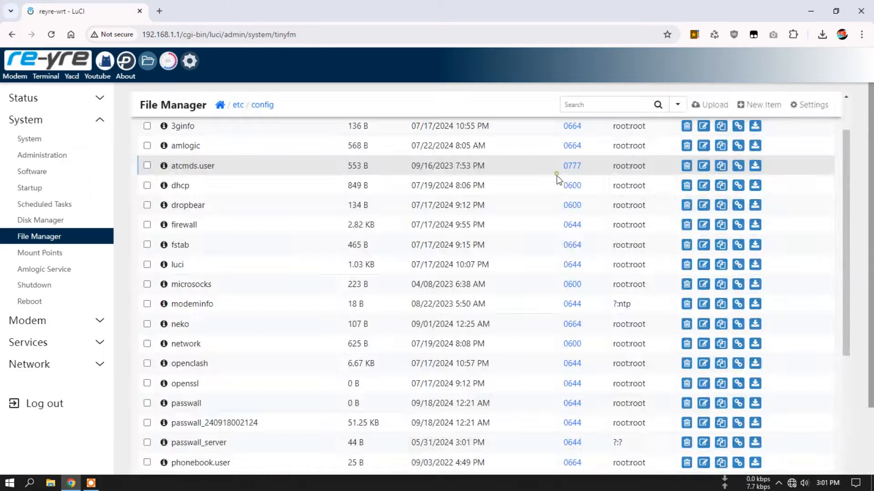
Upload the passwall file from Downloads to etc/config again and check its entry in the folder listing.
{"action": "left_click", "coordinate": [708, 111]}
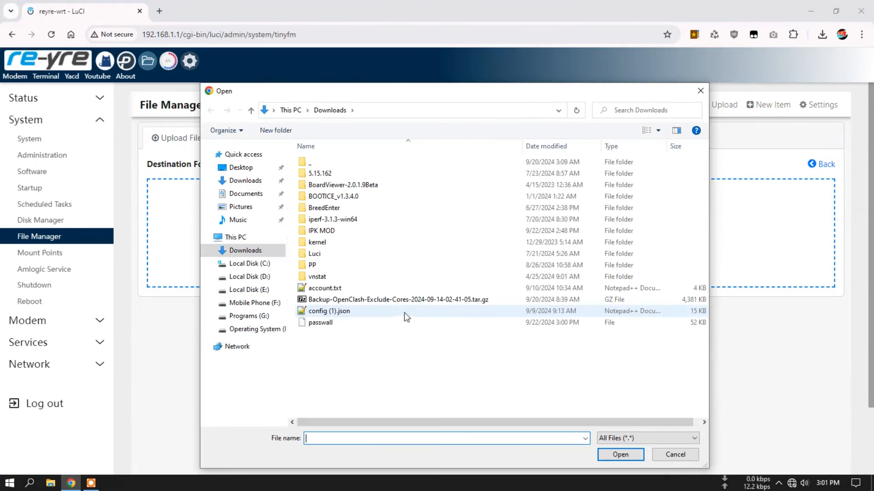
{"action": "double_click", "coordinate": [329, 322]}
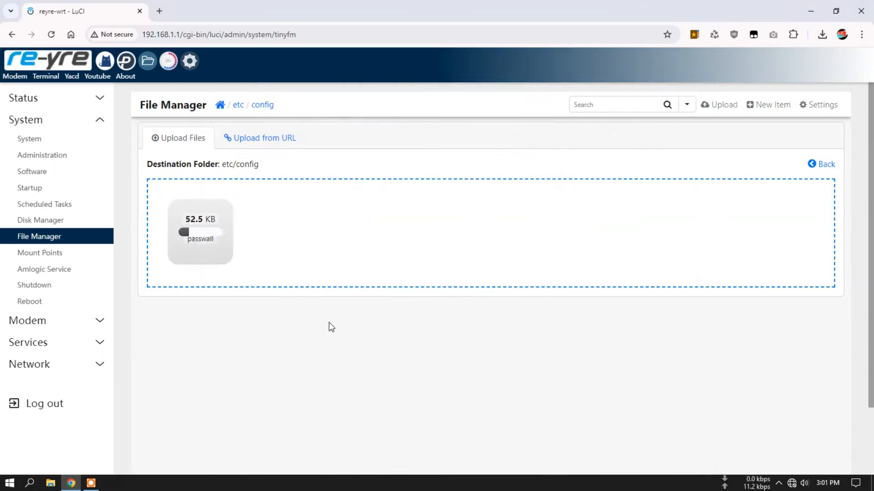
{"action": "left_click", "coordinate": [264, 107]}
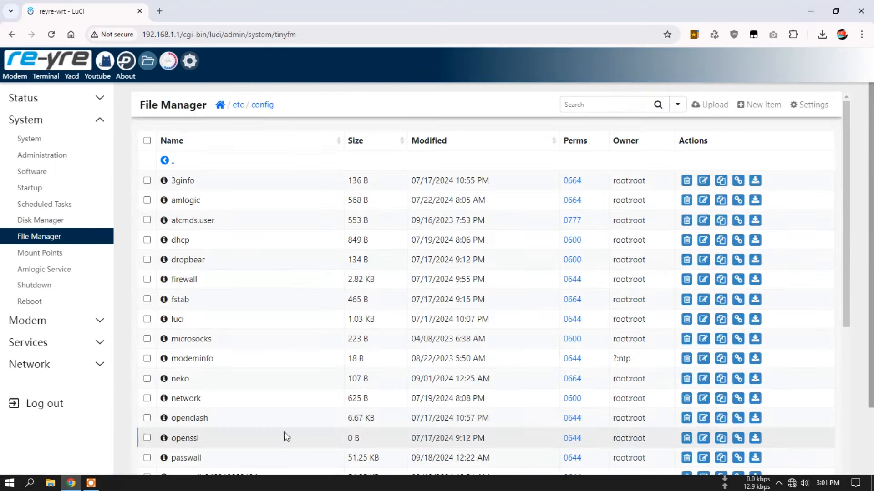
{"action": "scroll", "coordinate": [373, 446], "scroll_direction": "down", "scroll_amount": 2}
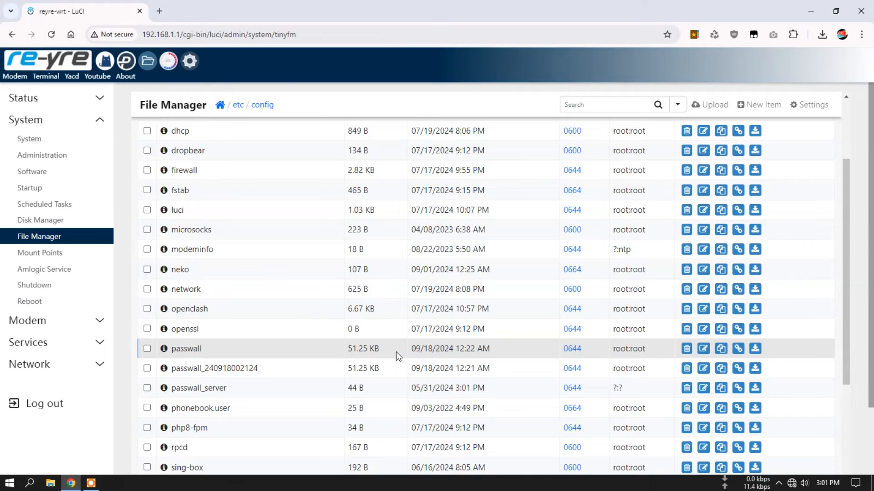
Open Pass Wall's basic settings and review the TCP node, UDP node and rule assignments.
{"action": "left_click", "coordinate": [131, 62]}
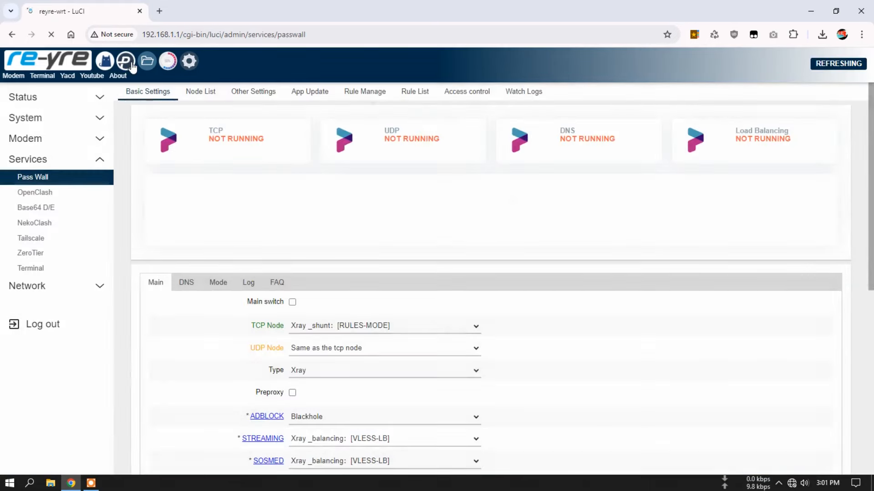
{"action": "scroll", "coordinate": [437, 324], "scroll_direction": "down", "scroll_amount": 3}
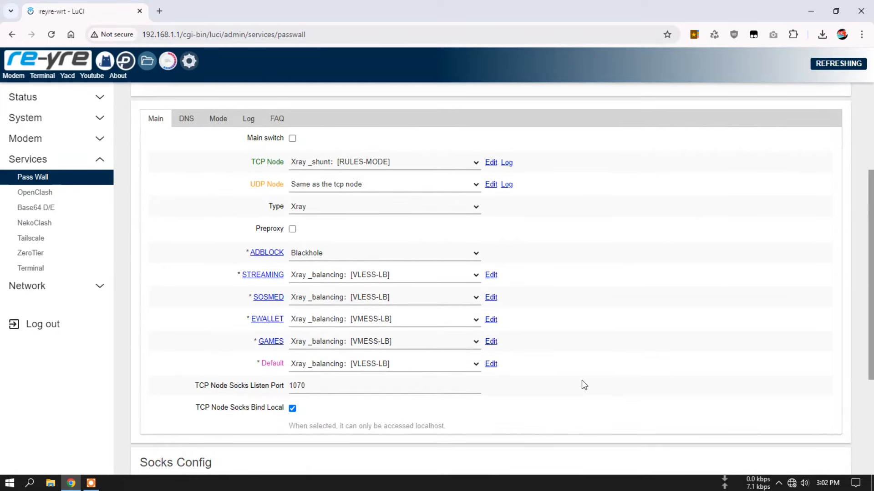
{"action": "scroll", "coordinate": [566, 395], "scroll_direction": "up", "scroll_amount": 3}
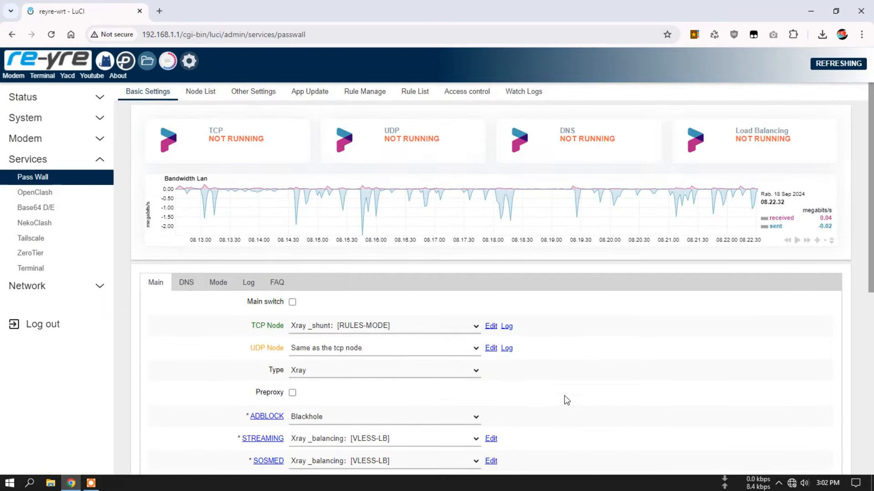
Open the RULES-MODE node for editing from Pass Wall's node list and review its shunt settings.
{"action": "left_click", "coordinate": [210, 91]}
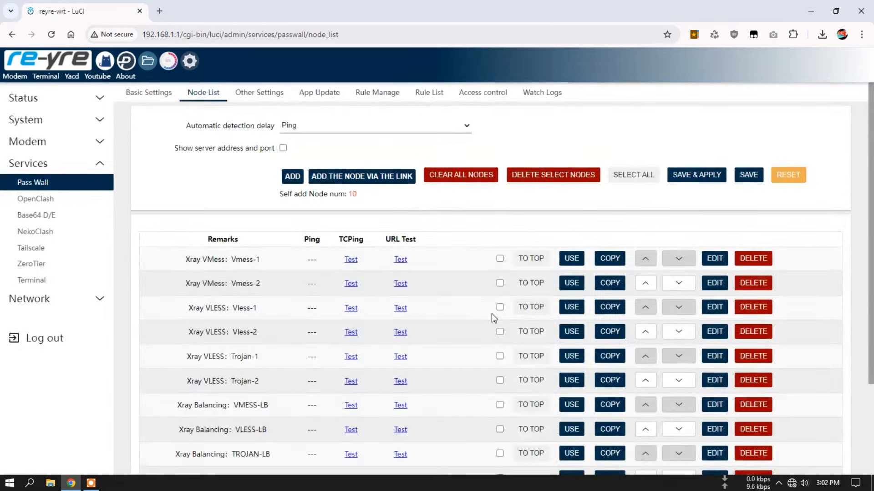
{"action": "scroll", "coordinate": [491, 313], "scroll_direction": "down", "scroll_amount": 3}
{"action": "left_click", "coordinate": [714, 362]}
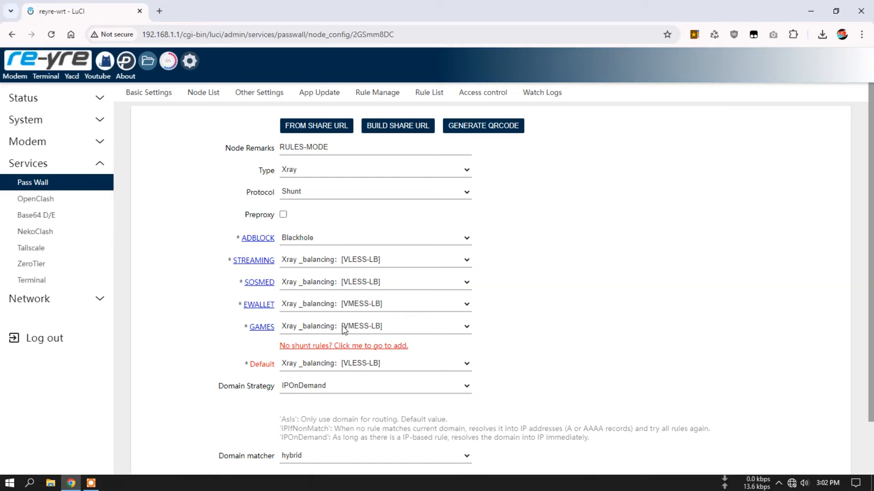
{"action": "scroll", "coordinate": [441, 319], "scroll_direction": "down", "scroll_amount": 2}
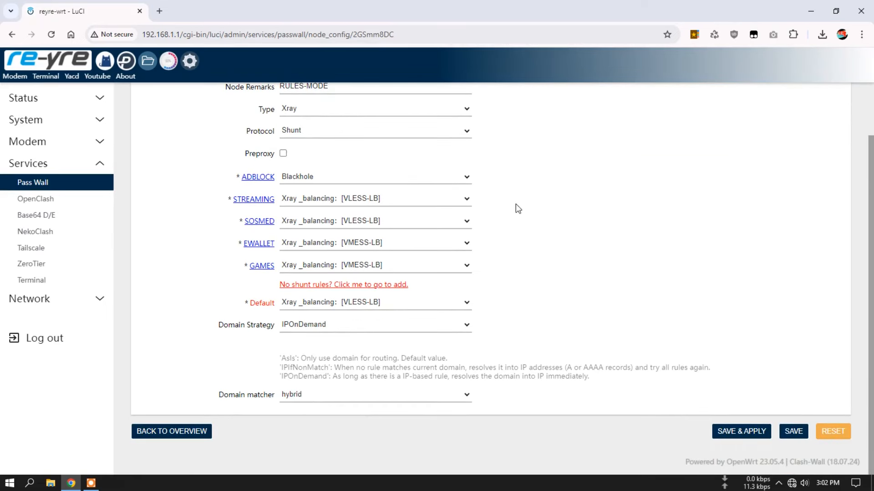
In RULES-MODE, assign STREAMING to TROJAN-LB, SOSMED to VMESS-LB, EWALLET to VLESS-LB and GAMES to Direct Connection.
{"action": "left_click", "coordinate": [436, 202]}
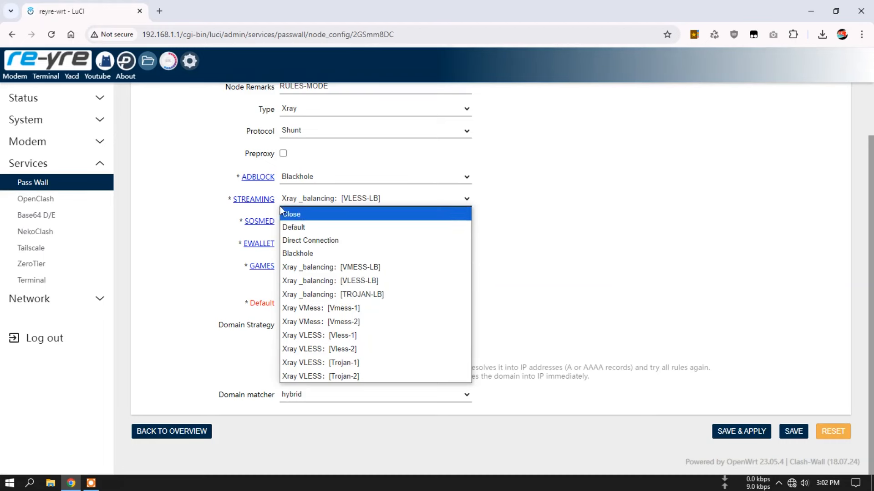
{"action": "left_click", "coordinate": [362, 295]}
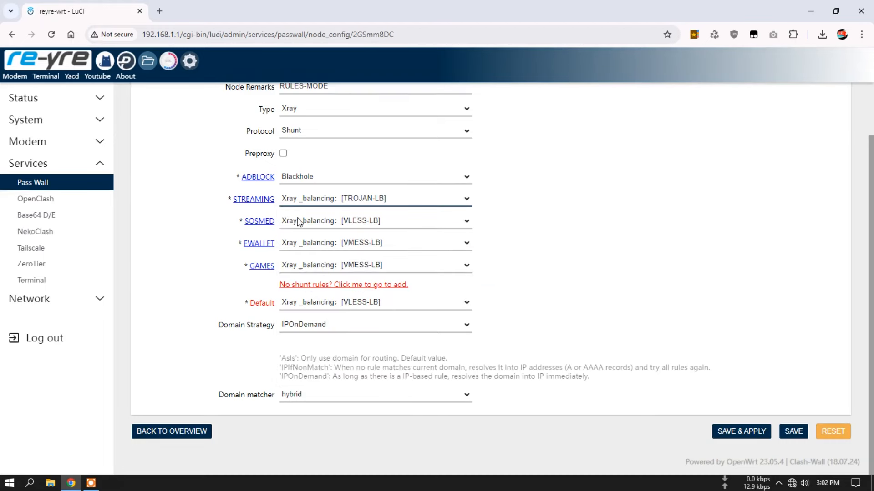
{"action": "left_click", "coordinate": [466, 226]}
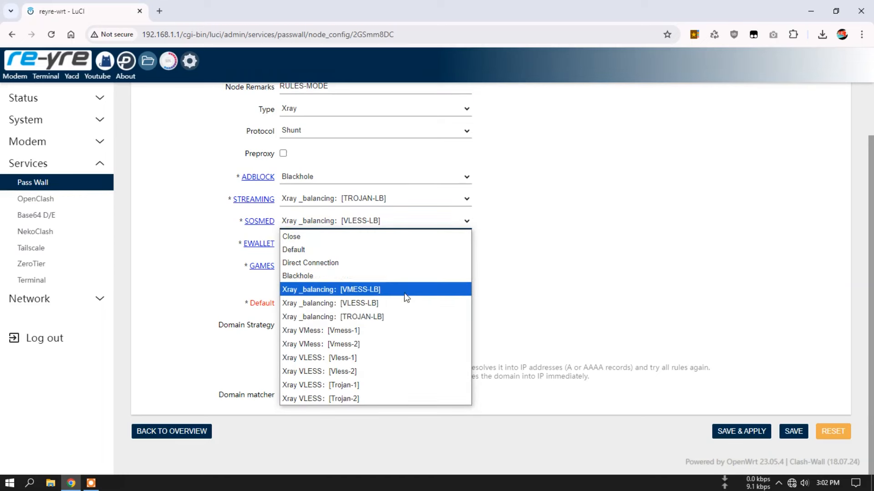
{"action": "left_click", "coordinate": [404, 292]}
{"action": "left_click", "coordinate": [463, 249]}
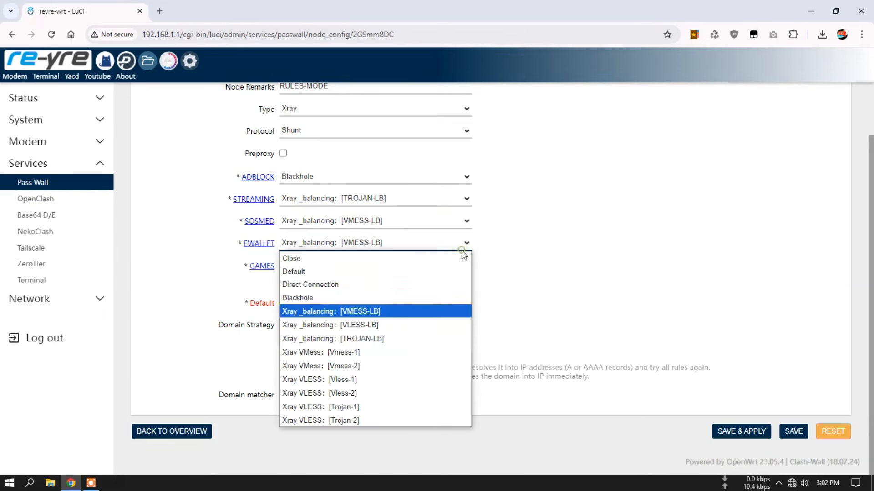
{"action": "left_click", "coordinate": [403, 325]}
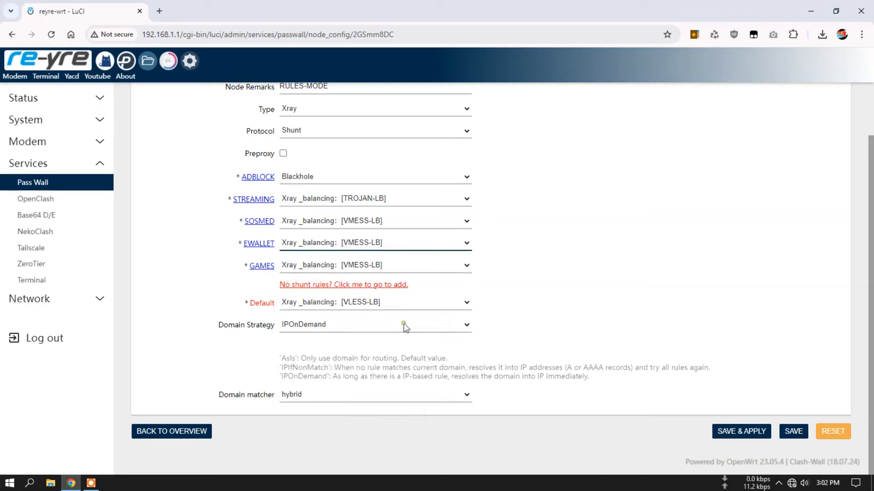
{"action": "left_click", "coordinate": [406, 269]}
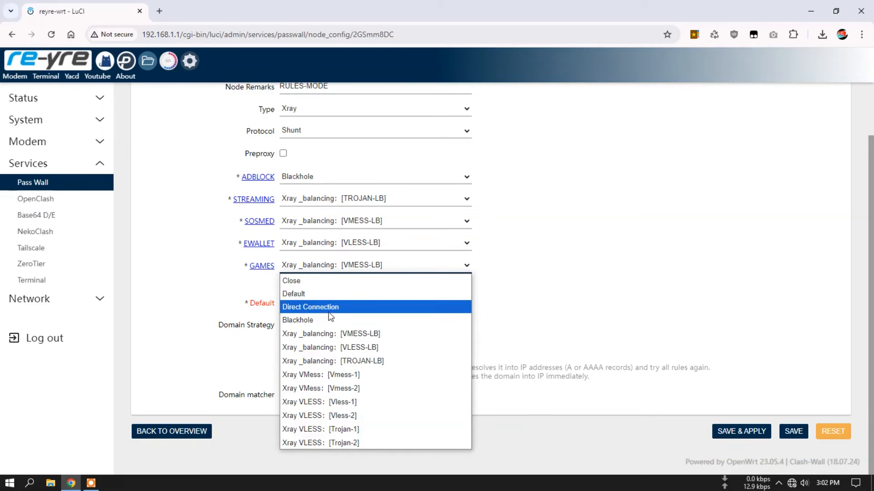
{"action": "left_click", "coordinate": [311, 308]}
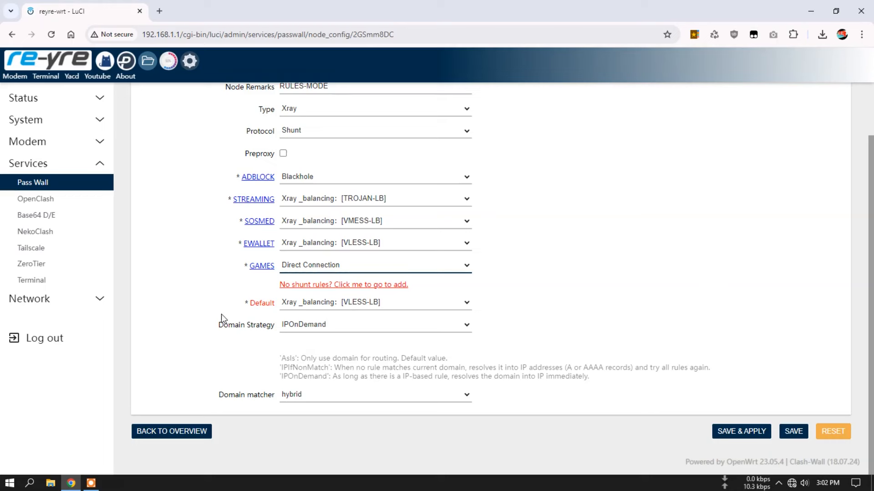
Assign the Default rule of the RULES-MODE shunt node to the VMESS-LB balancing node.
{"action": "left_click", "coordinate": [427, 309]}
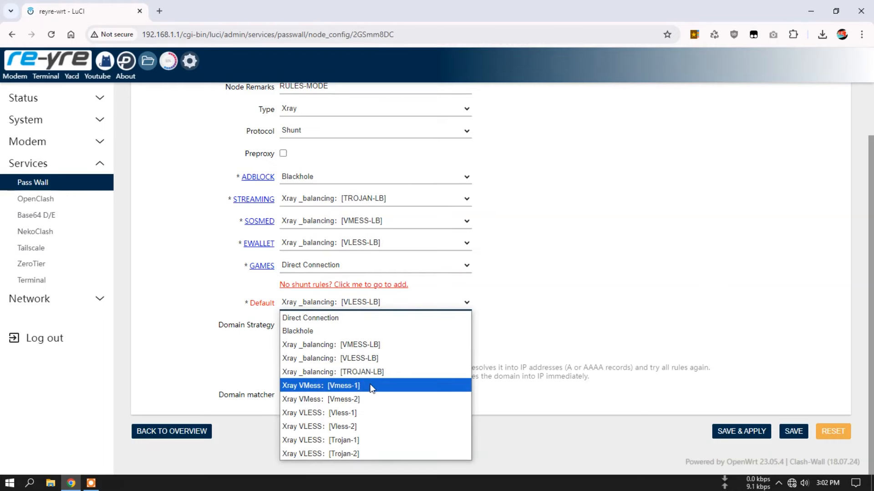
{"action": "left_click", "coordinate": [371, 347]}
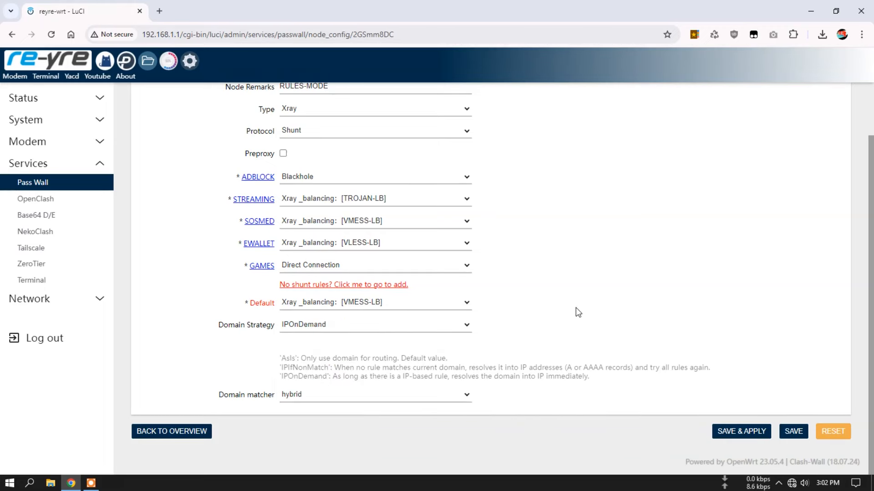
{"action": "scroll", "coordinate": [576, 300], "scroll_direction": "up", "scroll_amount": 1}
{"action": "scroll", "coordinate": [399, 171], "scroll_direction": "down", "scroll_amount": 1}
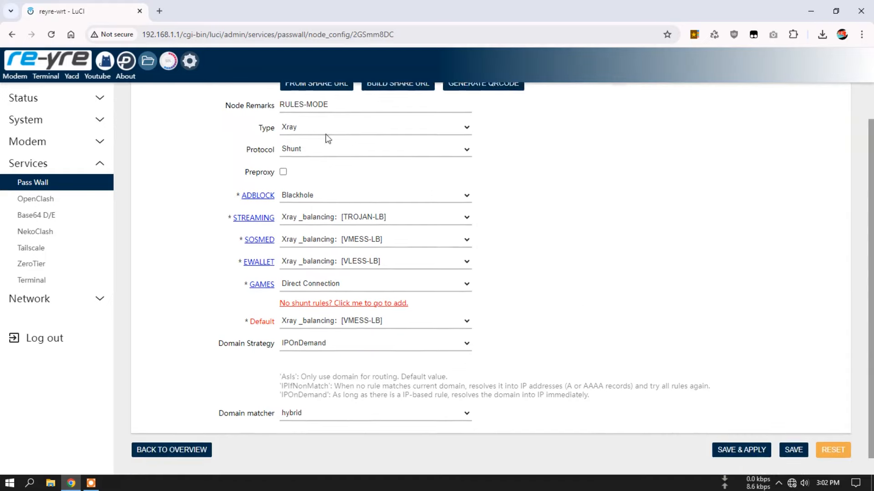
{"action": "scroll", "coordinate": [232, 179], "scroll_direction": "up", "scroll_amount": 1}
Open the Trojan-2 node from Pass Wall's node list, set its protocol to Trojan, and save and apply it.
{"action": "left_click", "coordinate": [203, 94]}
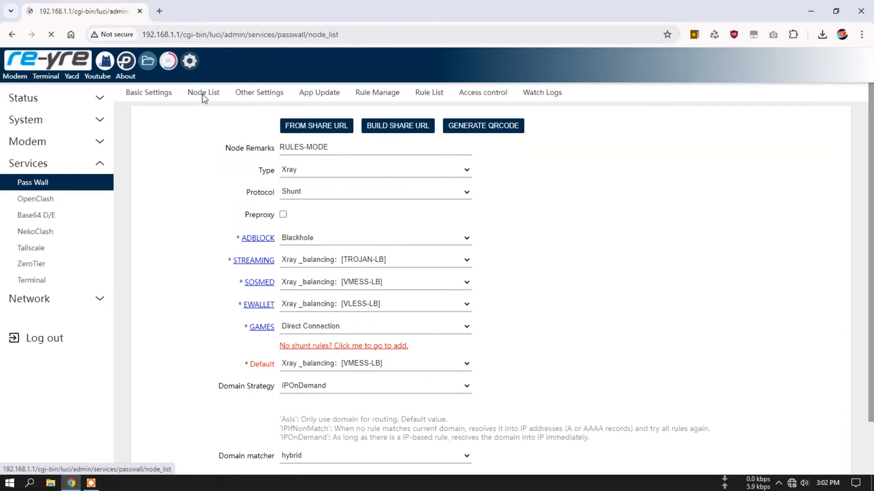
{"action": "scroll", "coordinate": [496, 301], "scroll_direction": "down", "scroll_amount": 2}
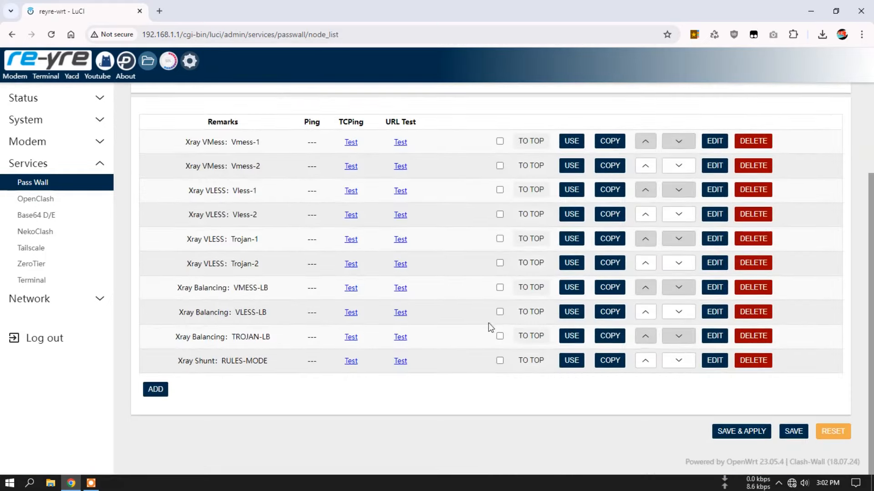
{"action": "left_click", "coordinate": [721, 265]}
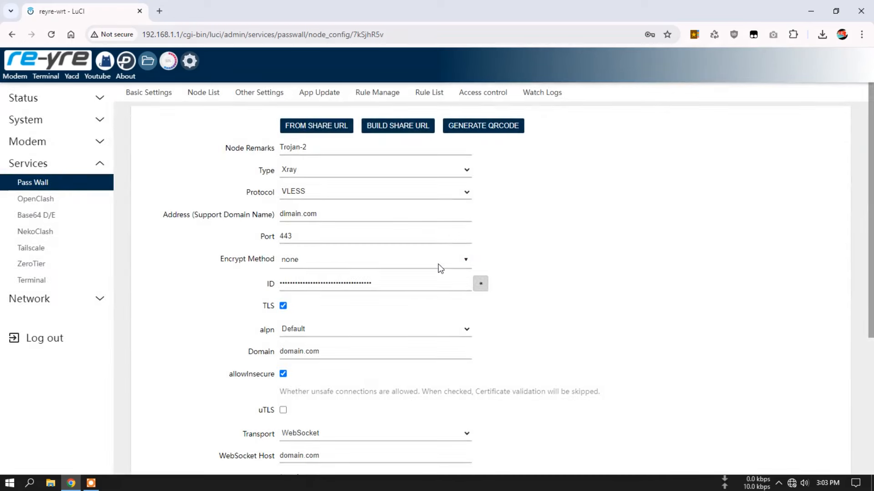
{"action": "left_click", "coordinate": [321, 146]}
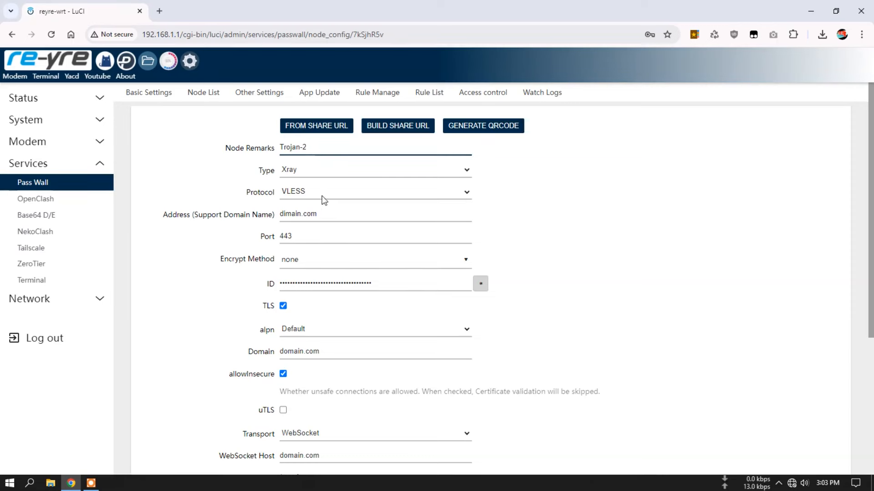
{"action": "left_click", "coordinate": [342, 196]}
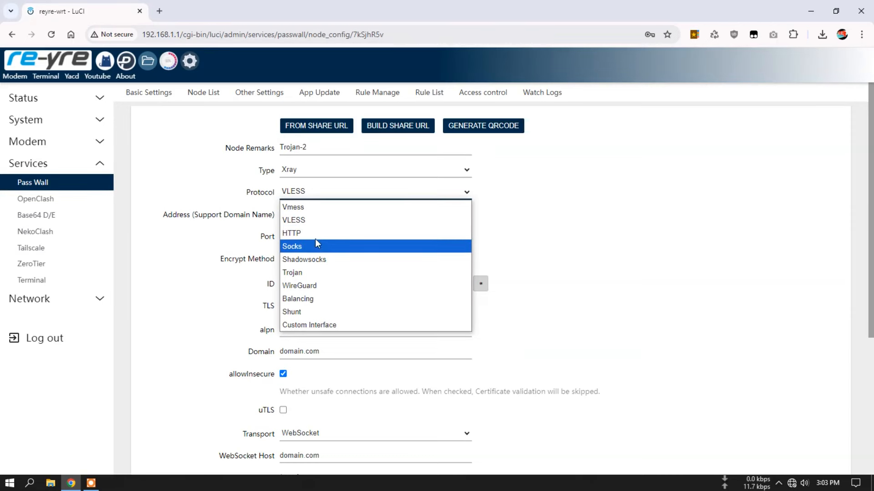
{"action": "left_click", "coordinate": [304, 273]}
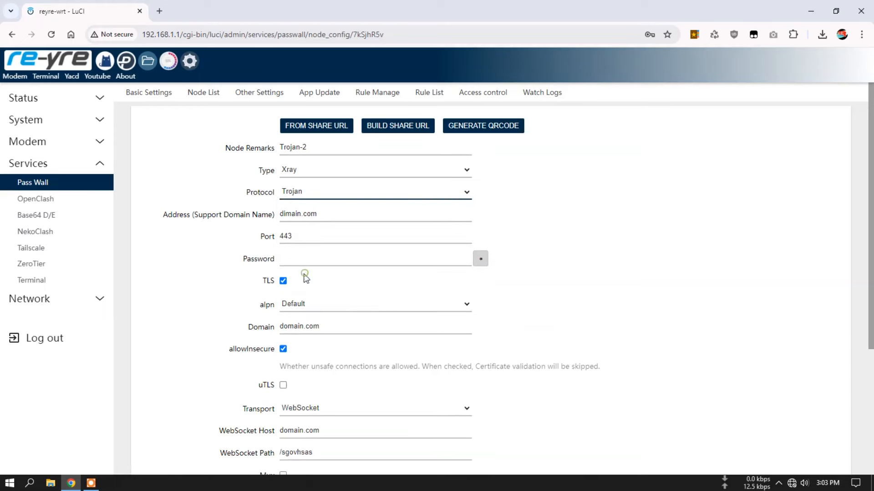
{"action": "scroll", "coordinate": [639, 330], "scroll_direction": "down", "scroll_amount": 5}
{"action": "left_click", "coordinate": [740, 430]}
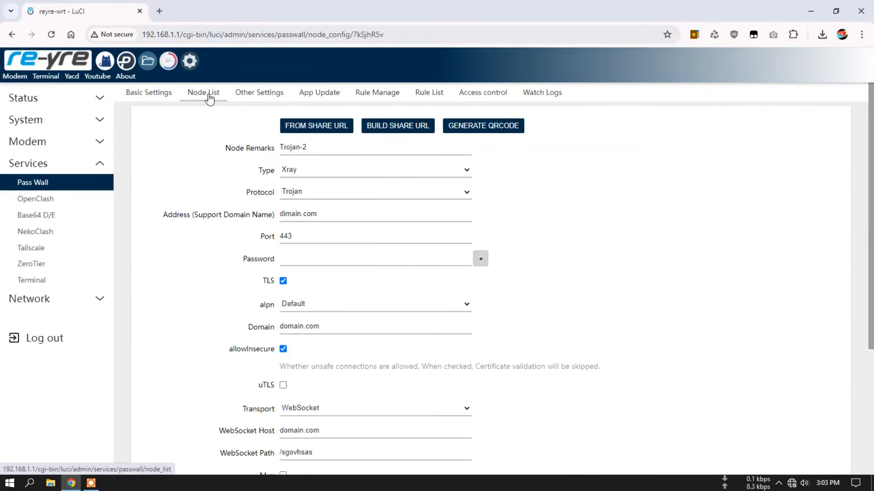
Compare the Trojan-1 and Trojan-2 protocol types in the node list, then review the RULES-MODE shunt assignments.
{"action": "left_click", "coordinate": [209, 94]}
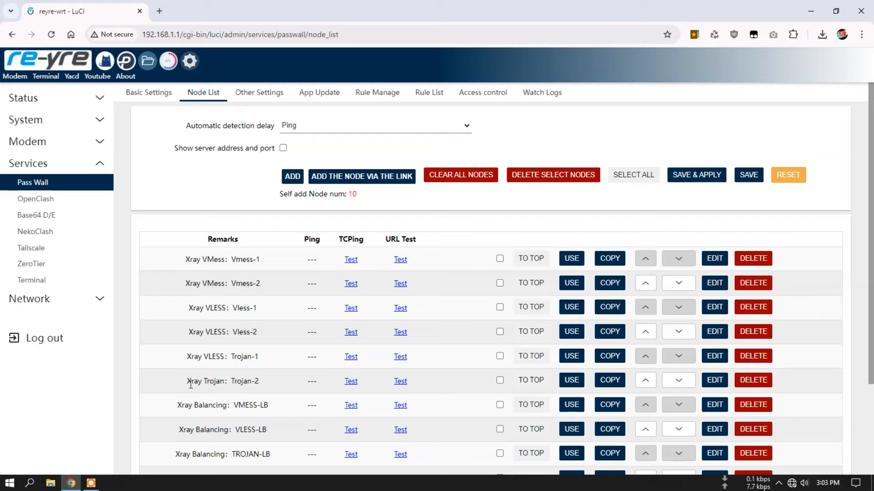
{"action": "left_click_drag", "start_coordinate": [188, 381], "coordinate": [225, 382]}
{"action": "left_click_drag", "start_coordinate": [189, 356], "coordinate": [223, 357]}
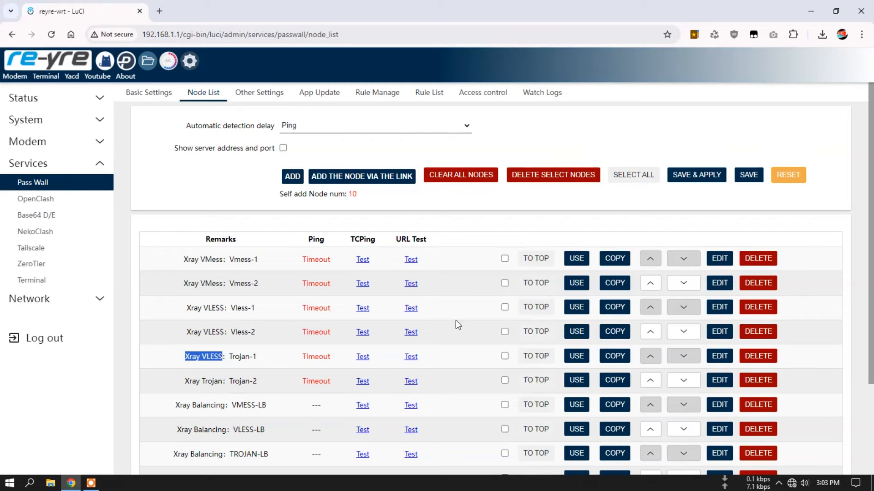
{"action": "scroll", "coordinate": [409, 367], "scroll_direction": "down", "scroll_amount": 3}
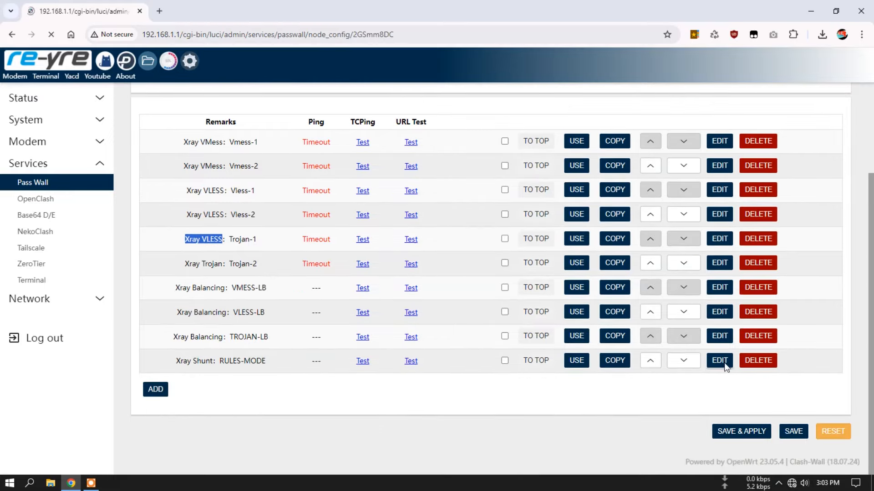
{"action": "scroll", "coordinate": [580, 316], "scroll_direction": "down", "scroll_amount": 2}
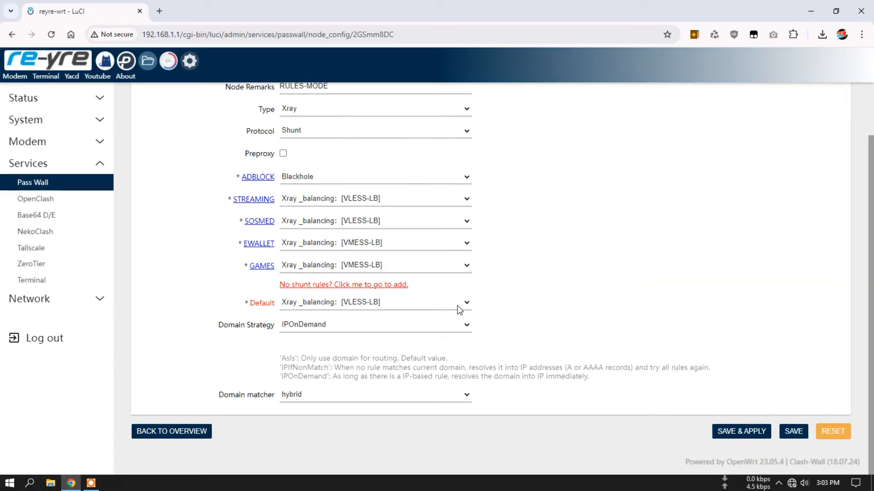
{"action": "scroll", "coordinate": [597, 327], "scroll_direction": "up", "scroll_amount": 2}
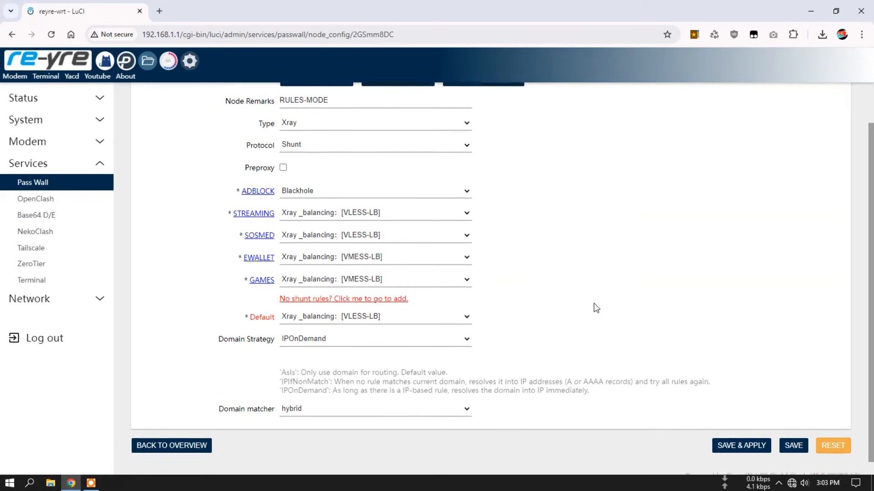
Review the TCP node, UDP node and shunt rule assignments in Pass Wall's basic settings.
{"action": "left_click", "coordinate": [147, 93]}
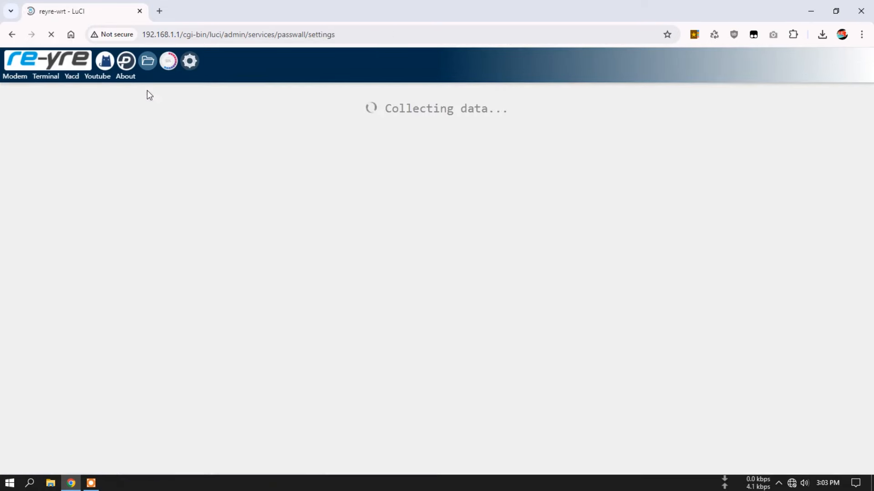
{"action": "scroll", "coordinate": [612, 320], "scroll_direction": "down", "scroll_amount": 1}
{"action": "scroll", "coordinate": [612, 321], "scroll_direction": "down", "scroll_amount": 5}
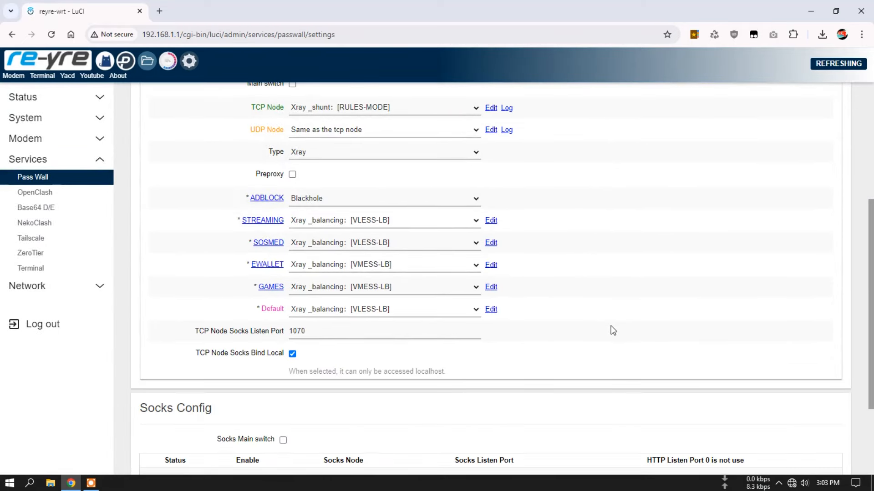
{"action": "scroll", "coordinate": [612, 330], "scroll_direction": "up", "scroll_amount": 1}
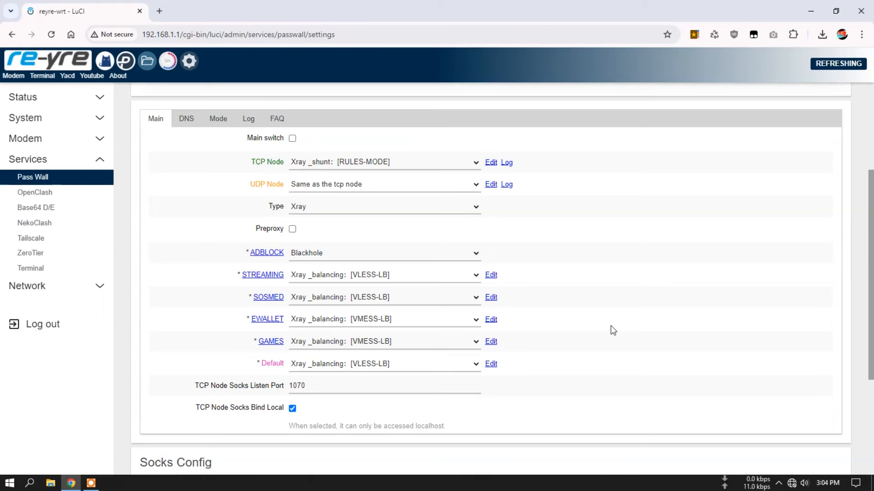
{"action": "scroll", "coordinate": [560, 296], "scroll_direction": "up", "scroll_amount": 4}
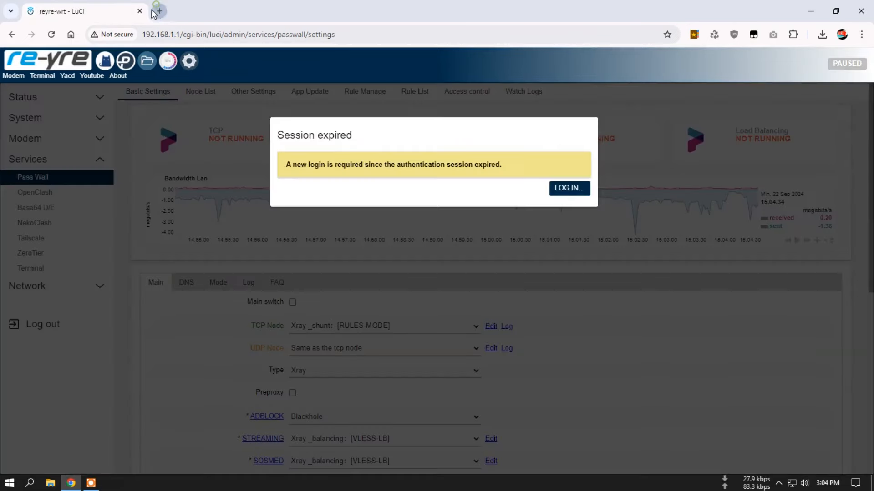
Open the bookmarked REYRE-STB - ISP router page in the browser and log in as root with the account password.
{"action": "left_click", "coordinate": [159, 11]}
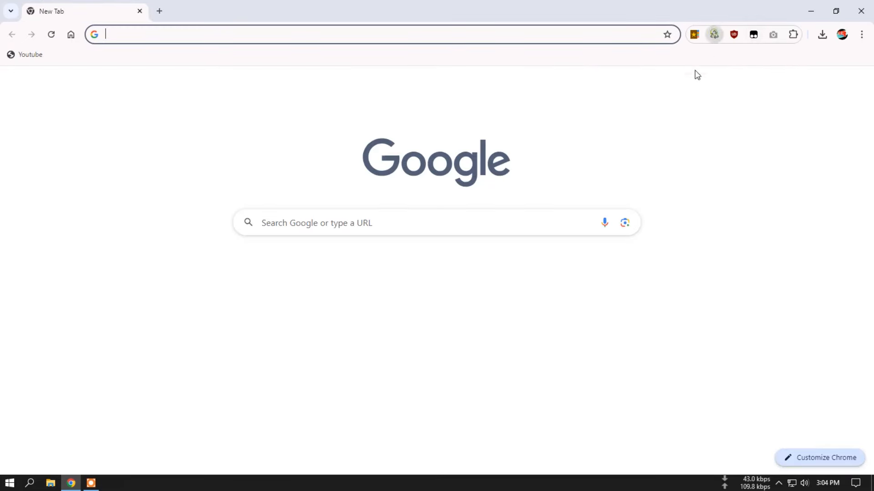
{"action": "left_click", "coordinate": [693, 37]}
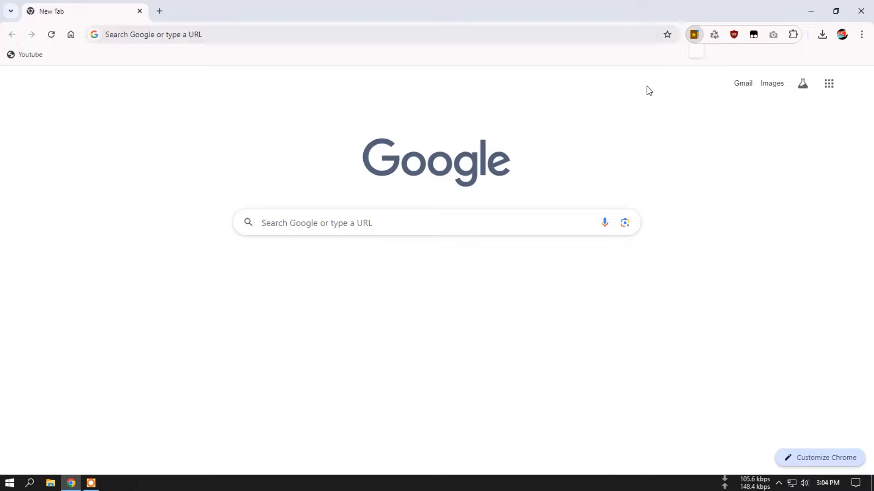
{"action": "left_click", "coordinate": [618, 68]}
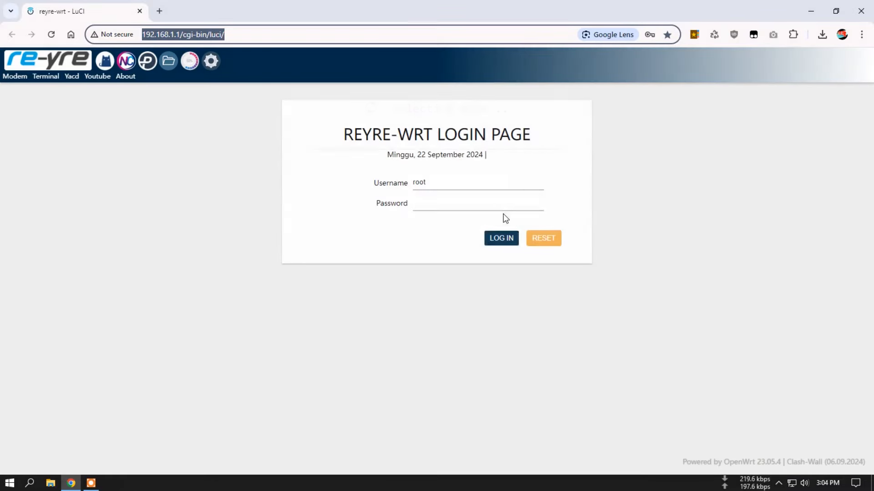
{"action": "left_click", "coordinate": [486, 204]}
{"action": "left_click", "coordinate": [505, 235]}
{"action": "left_click", "coordinate": [504, 241]}
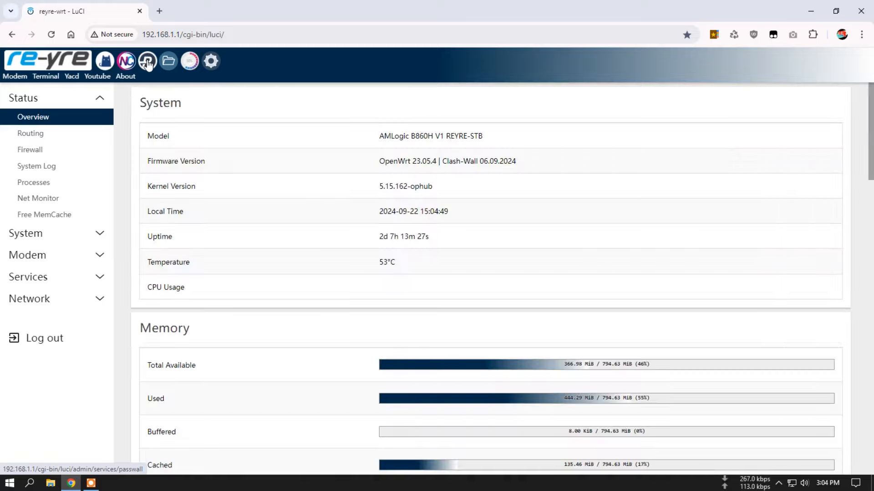
Open Pass Wall on the REYRE-STB router and review its service status and main settings.
{"action": "left_click", "coordinate": [147, 61]}
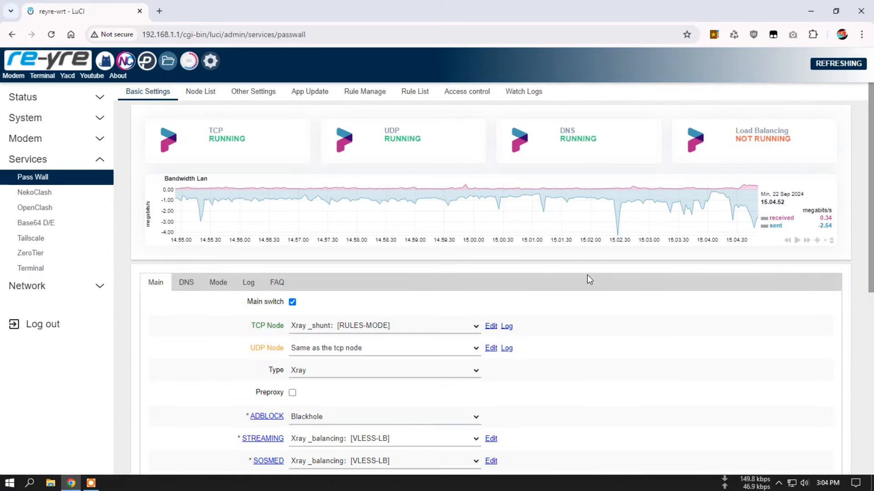
{"action": "scroll", "coordinate": [587, 278], "scroll_direction": "down", "scroll_amount": 3}
{"action": "scroll", "coordinate": [580, 293], "scroll_direction": "up", "scroll_amount": 1}
{"action": "scroll", "coordinate": [502, 189], "scroll_direction": "up", "scroll_amount": 3}
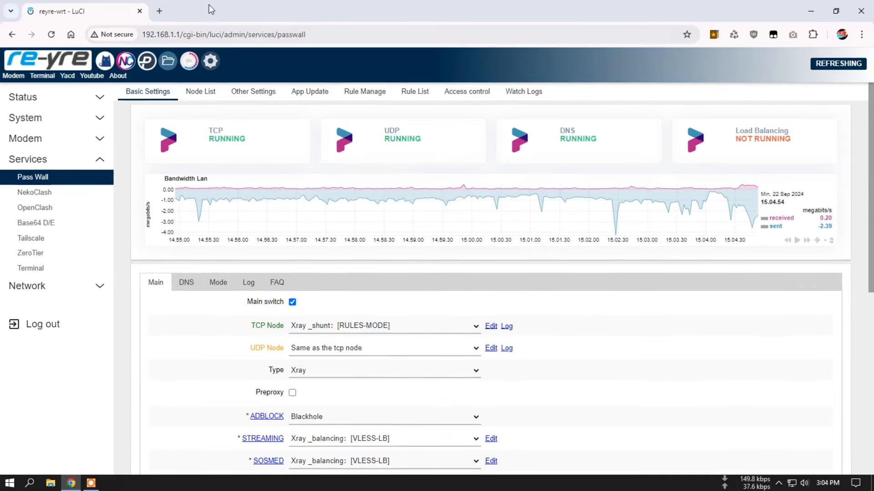
Open the bookmarked What is My IP site in a new browser tab to check the public IP address.
{"action": "left_click", "coordinate": [160, 11]}
{"action": "left_click", "coordinate": [712, 40]}
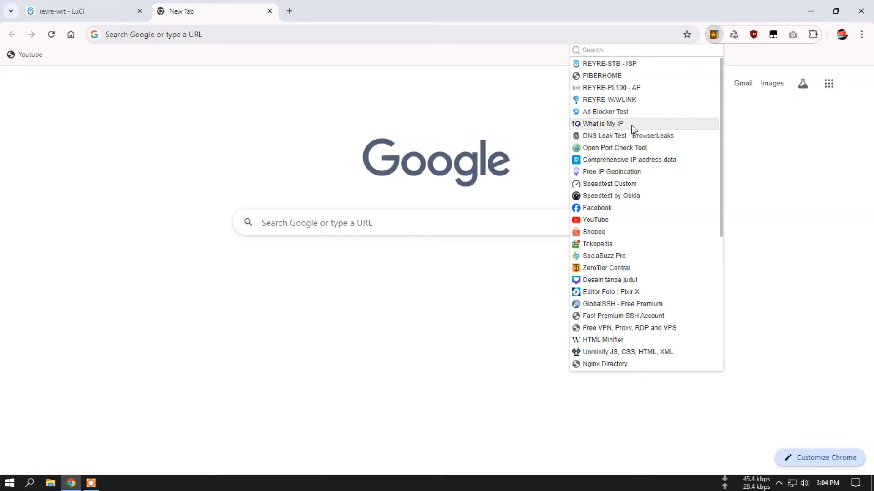
{"action": "left_click", "coordinate": [631, 124]}
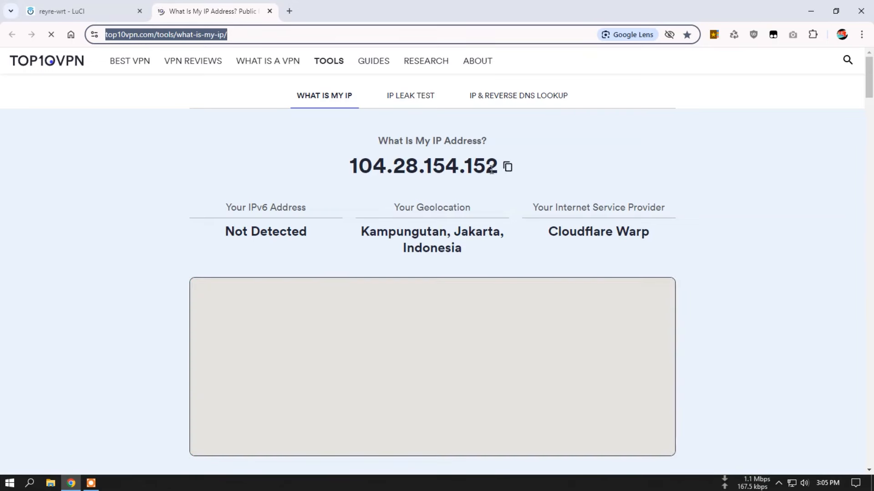
Set Pass Wall's Default rule to the VMESS-LB balancing node in the router's main settings, then save and apply.
{"action": "left_click", "coordinate": [60, 11]}
{"action": "scroll", "coordinate": [221, 236], "scroll_direction": "down", "scroll_amount": 5}
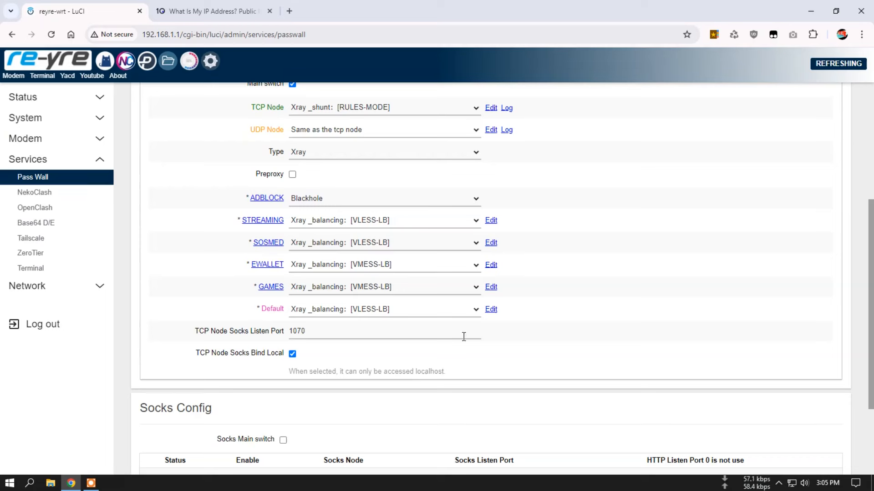
{"action": "left_click", "coordinate": [456, 314]}
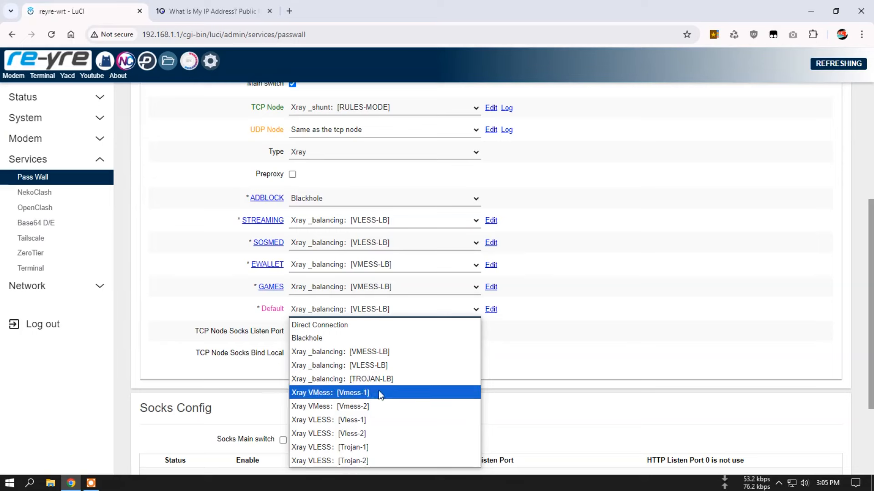
{"action": "left_click", "coordinate": [399, 352]}
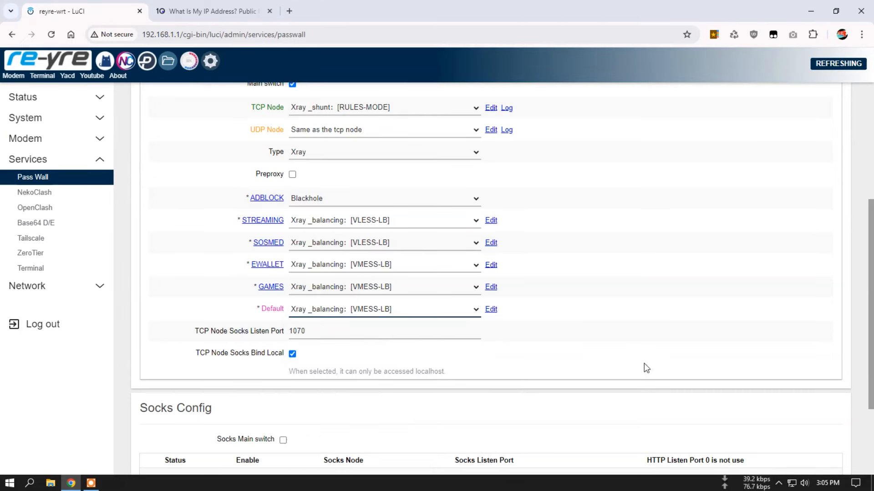
{"action": "scroll", "coordinate": [644, 363], "scroll_direction": "down", "scroll_amount": 3}
{"action": "left_click", "coordinate": [741, 433]}
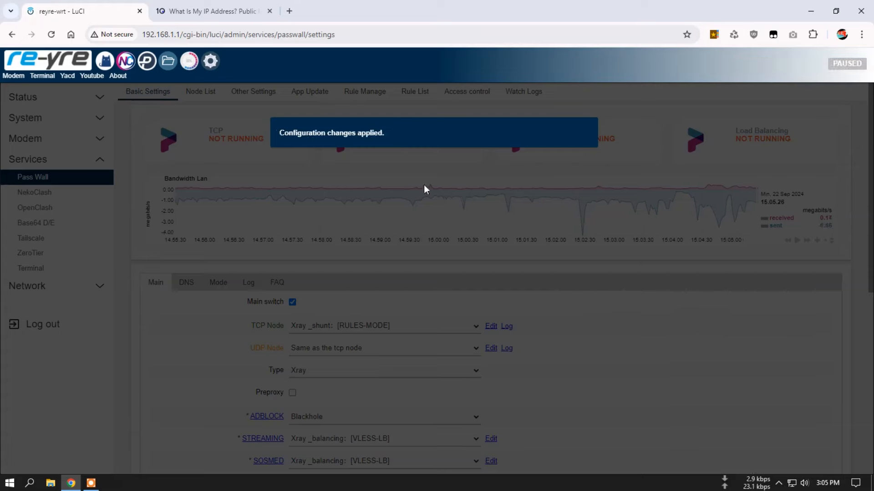
Look at the What Is My IP page again and recheck the rule assignments in Pass Wall's main settings.
{"action": "left_click", "coordinate": [207, 11]}
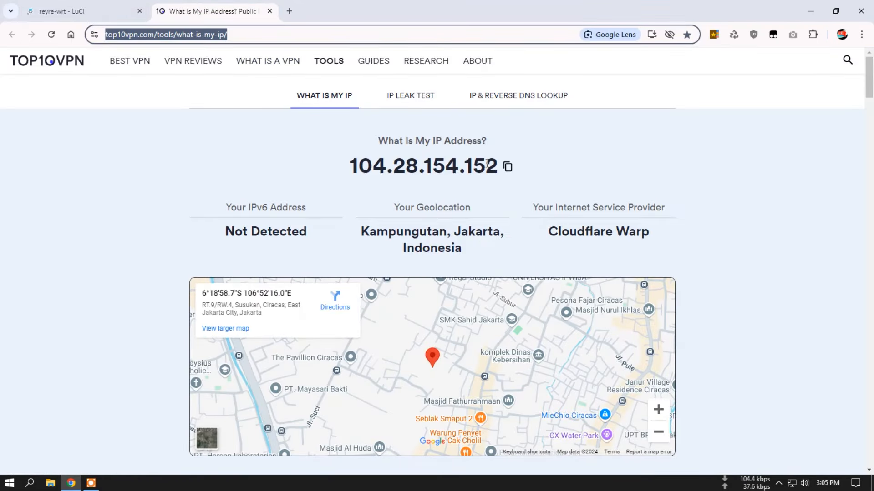
{"action": "left_click", "coordinate": [76, 7]}
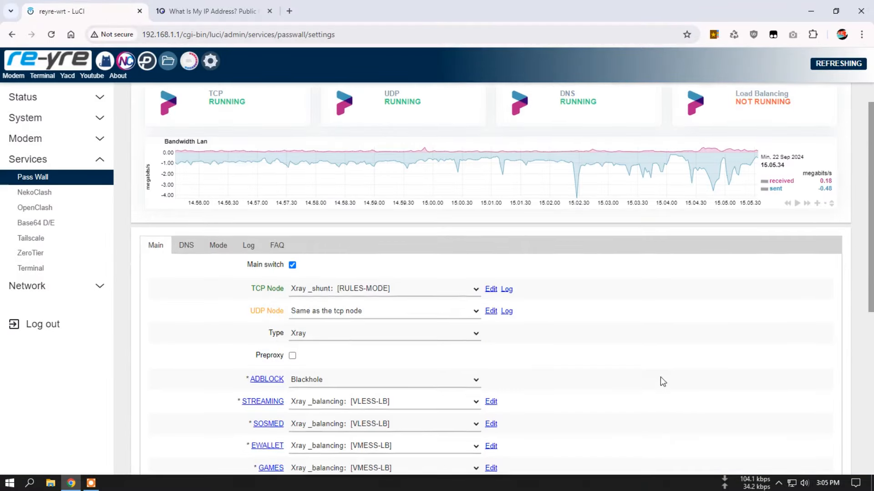
{"action": "scroll", "coordinate": [662, 380], "scroll_direction": "down", "scroll_amount": 4}
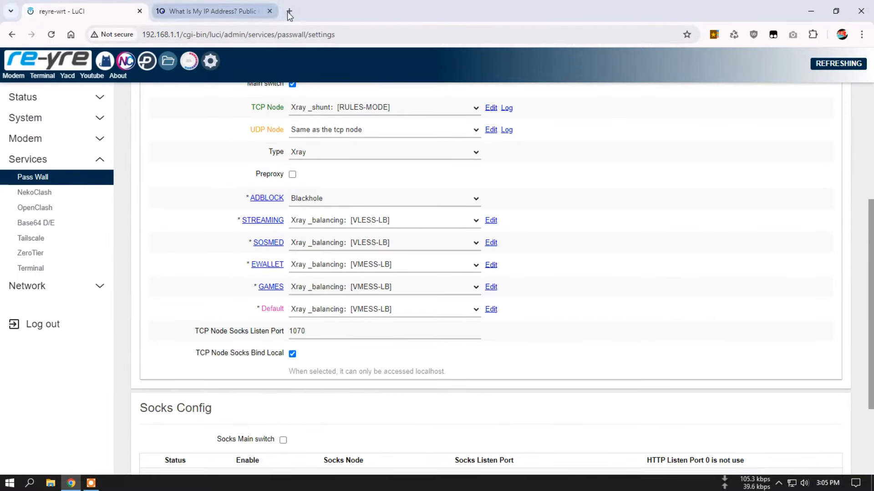
Check the public IP address on the What is My IP page in another new tab and compare it with Pass Wall's Default rule.
{"action": "key", "text": "ctrl+t"}
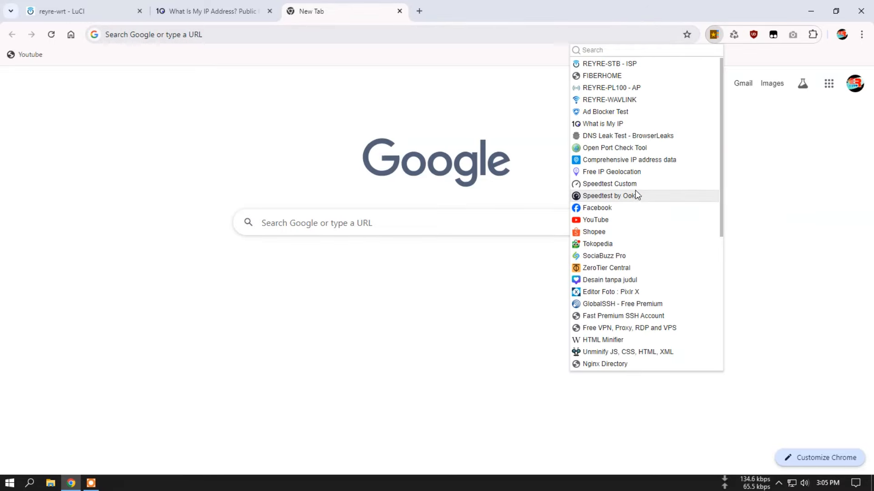
{"action": "left_click", "coordinate": [632, 125]}
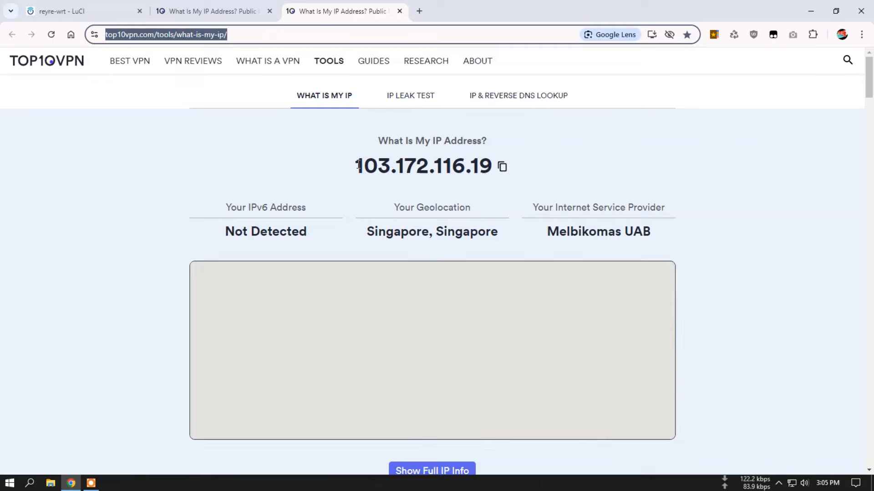
{"action": "left_click", "coordinate": [68, 5]}
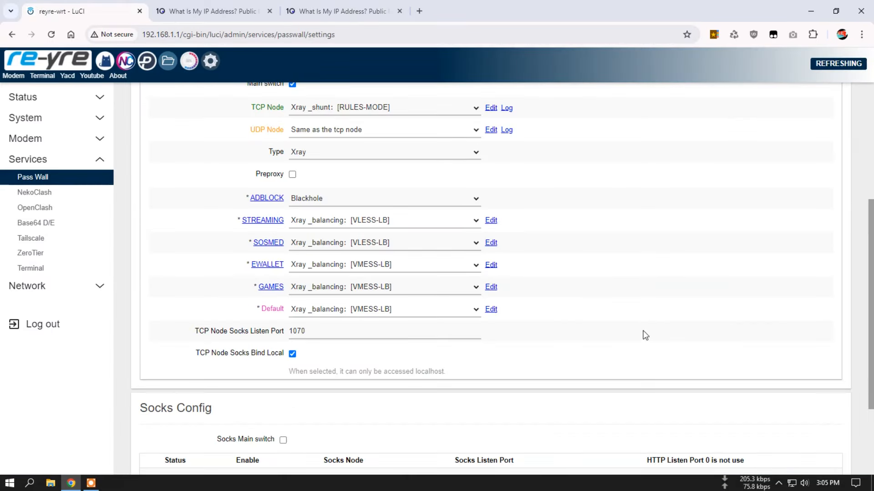
{"action": "left_click_drag", "start_coordinate": [259, 309], "coordinate": [282, 311]}
{"action": "left_click", "coordinate": [594, 329]}
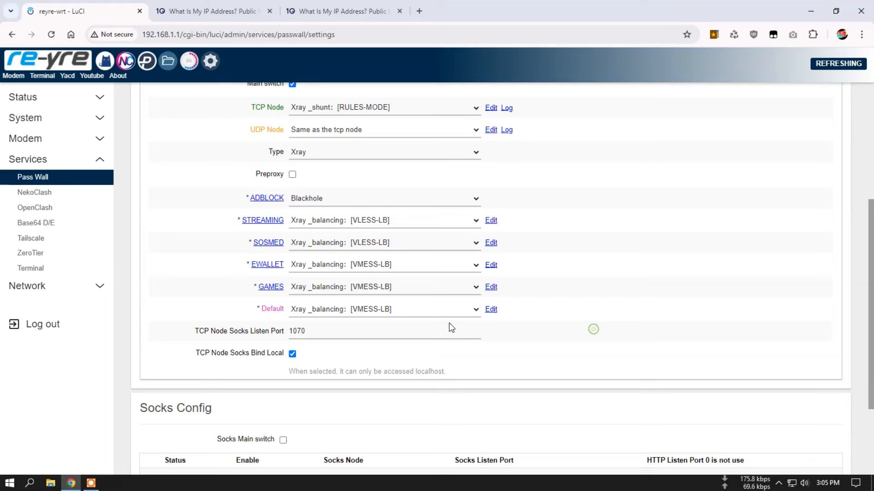
Set Pass Wall's Default rule to the VLESS-LB balancing node in the main settings and apply the saved change.
{"action": "left_click", "coordinate": [404, 313]}
{"action": "left_click", "coordinate": [386, 353]}
{"action": "scroll", "coordinate": [571, 306], "scroll_direction": "up", "scroll_amount": 4}
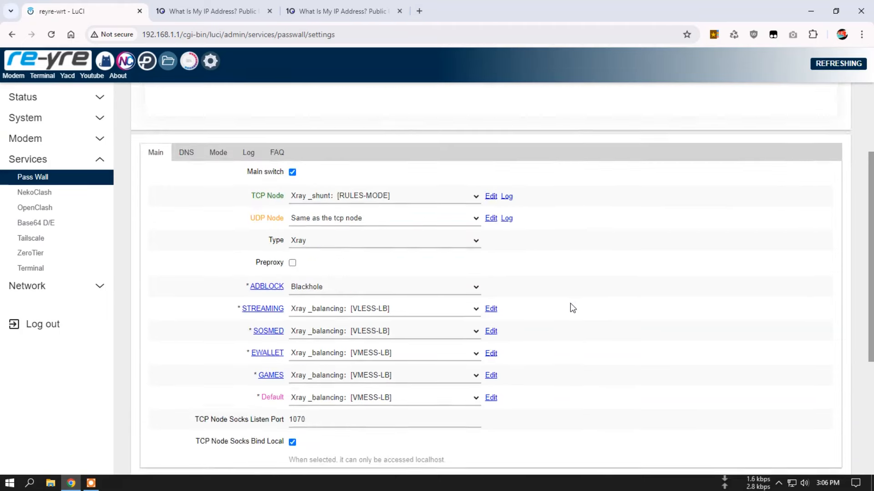
{"action": "scroll", "coordinate": [571, 312], "scroll_direction": "down", "scroll_amount": 5}
{"action": "left_click", "coordinate": [366, 262]}
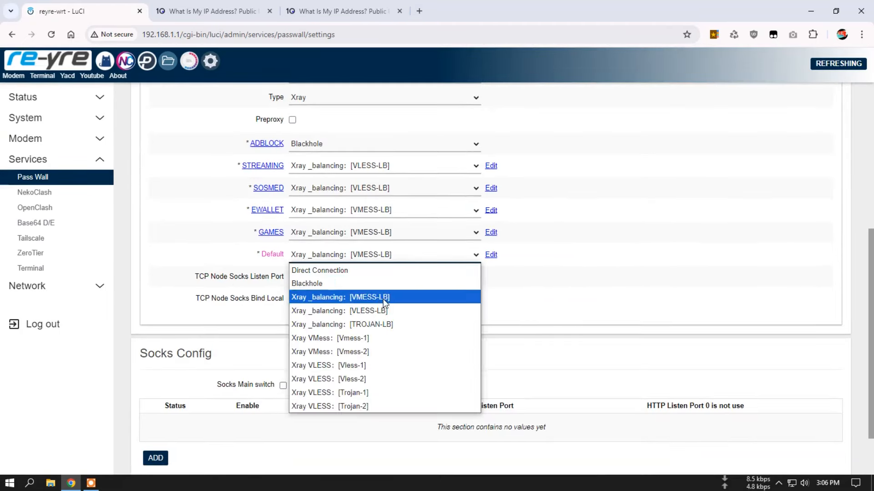
{"action": "left_click", "coordinate": [377, 312]}
{"action": "scroll", "coordinate": [637, 327], "scroll_direction": "down", "scroll_amount": 2}
{"action": "left_click", "coordinate": [738, 433]}
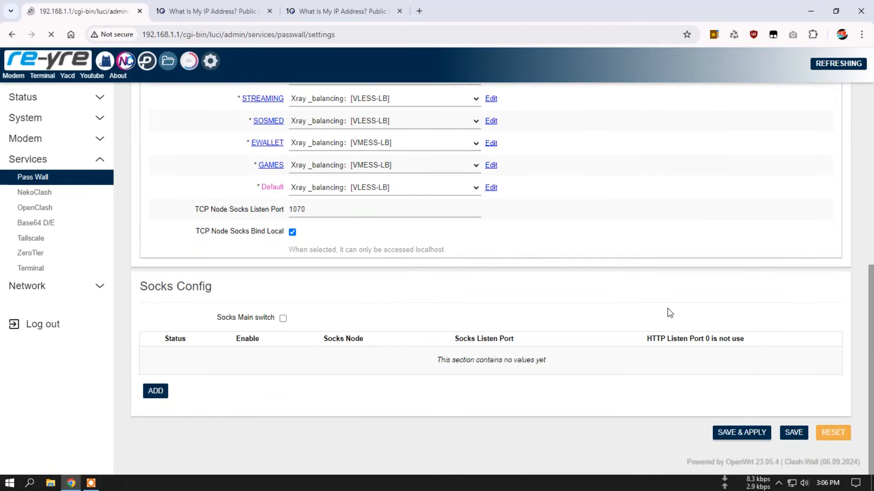